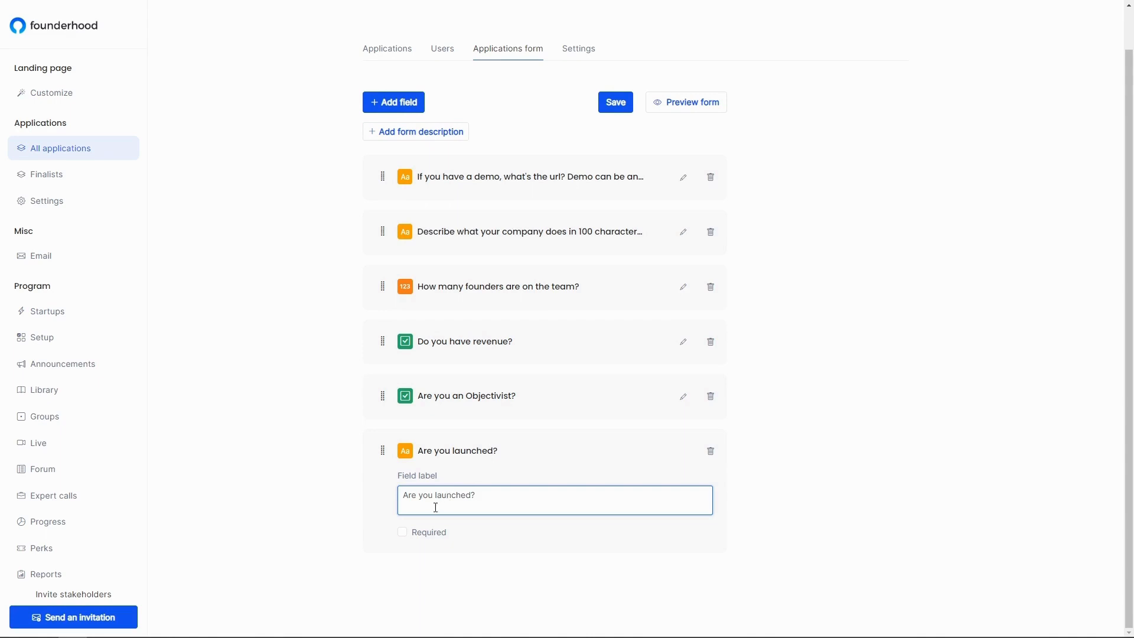
# - Make the "Are you launched?" field required and save the application form
pyautogui.click(402, 533)
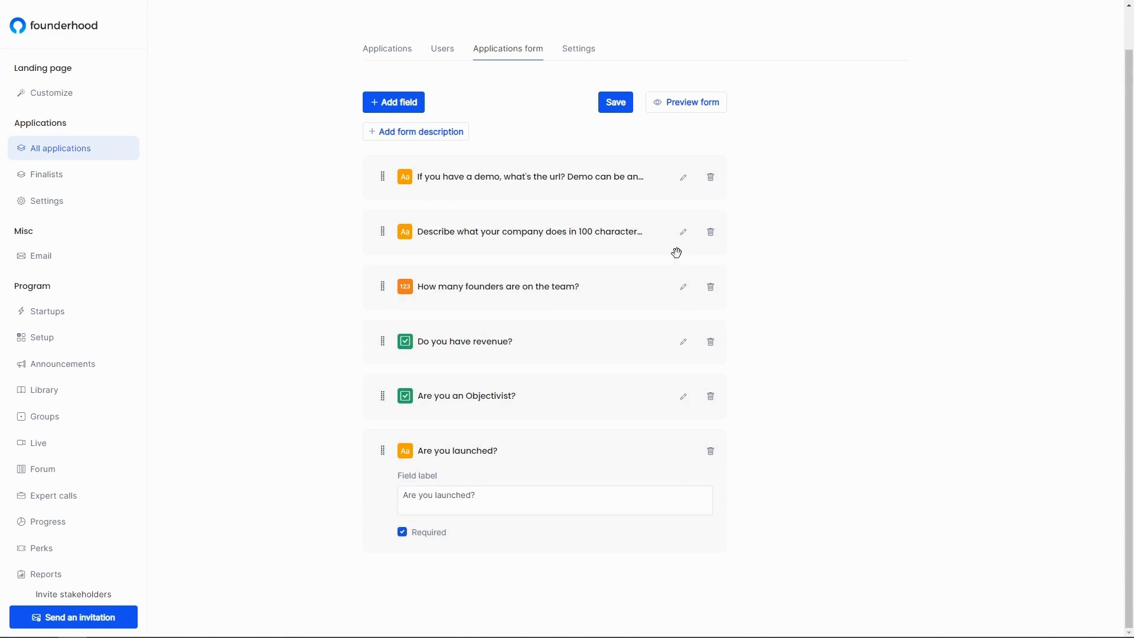
pyautogui.click(617, 104)
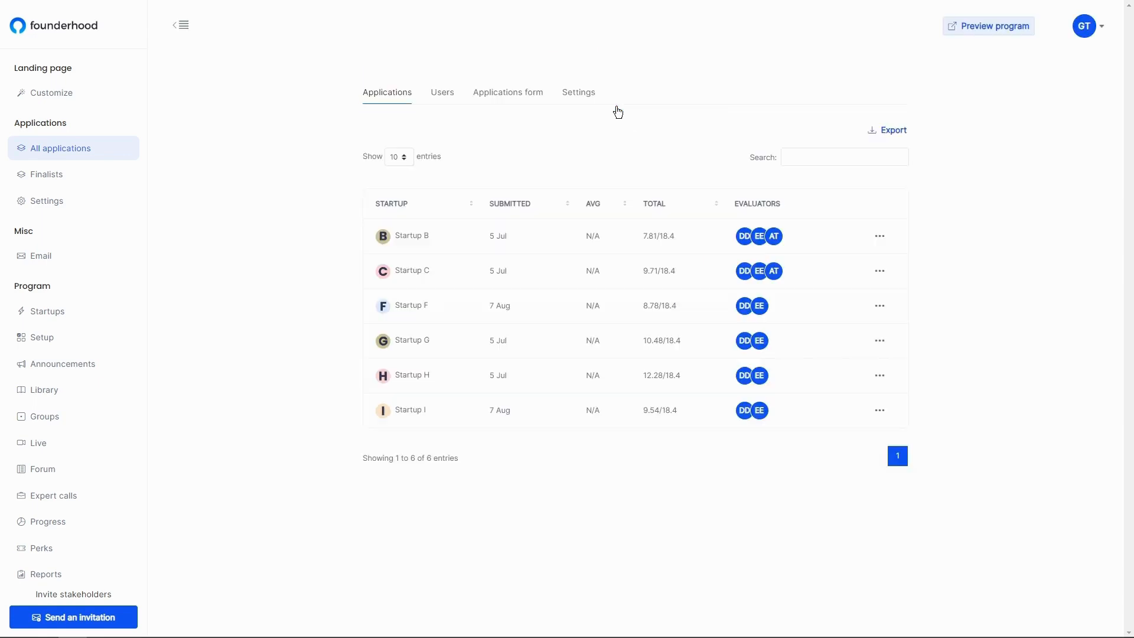
# - Preview the saved application form, return to the form editor and look at the form description
pyautogui.click(522, 92)
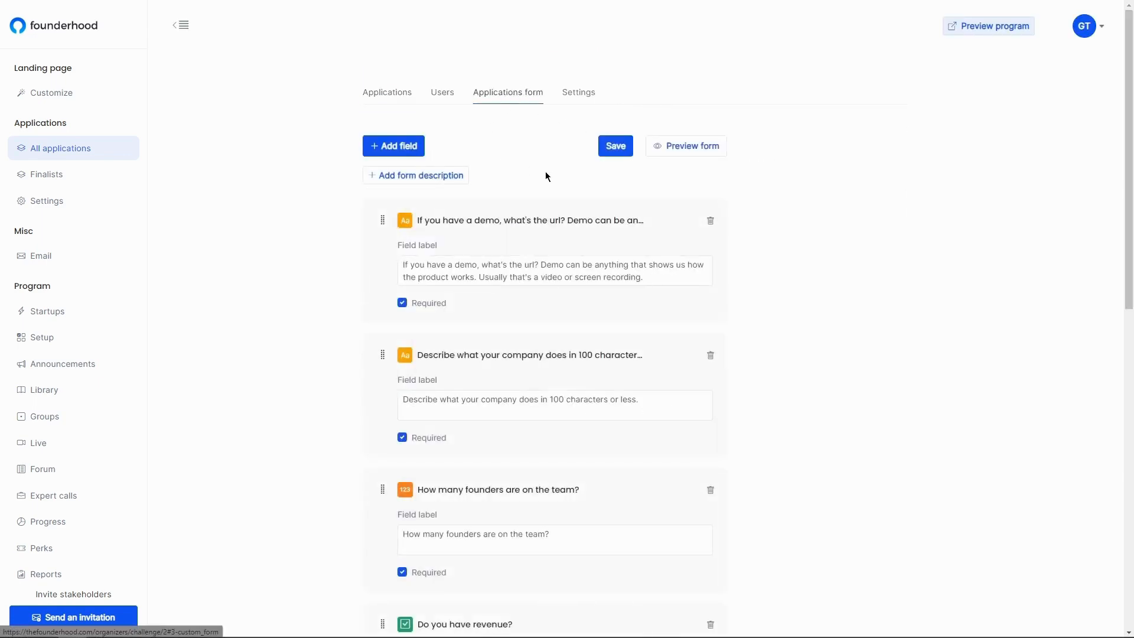
pyautogui.click(670, 150)
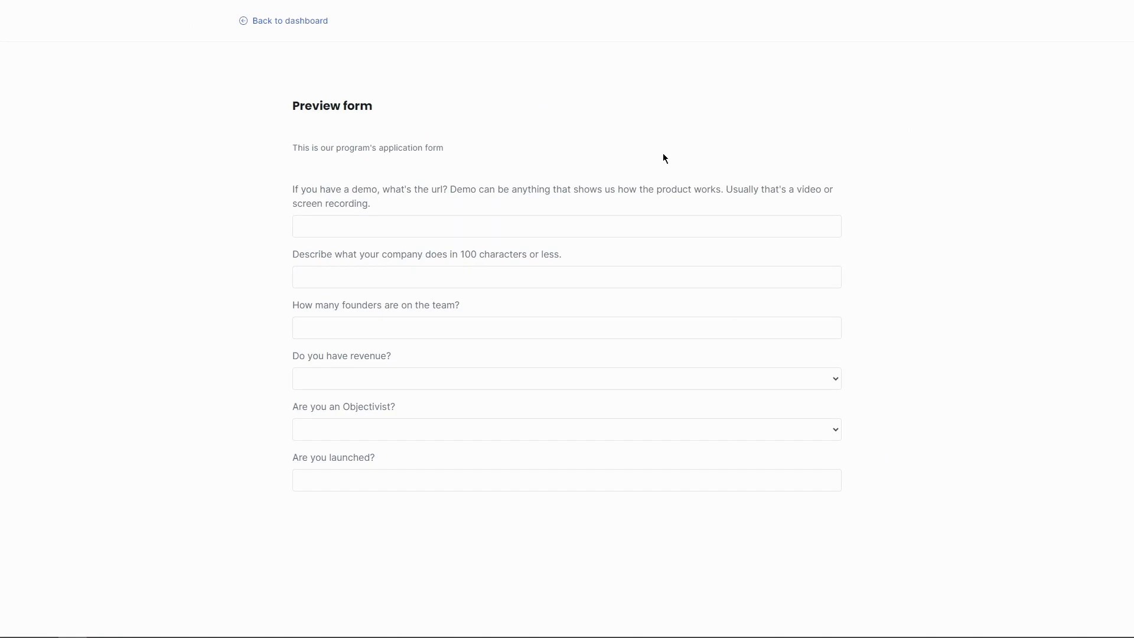
pyautogui.hotkey('alt', 'Left')
pyautogui.click(519, 94)
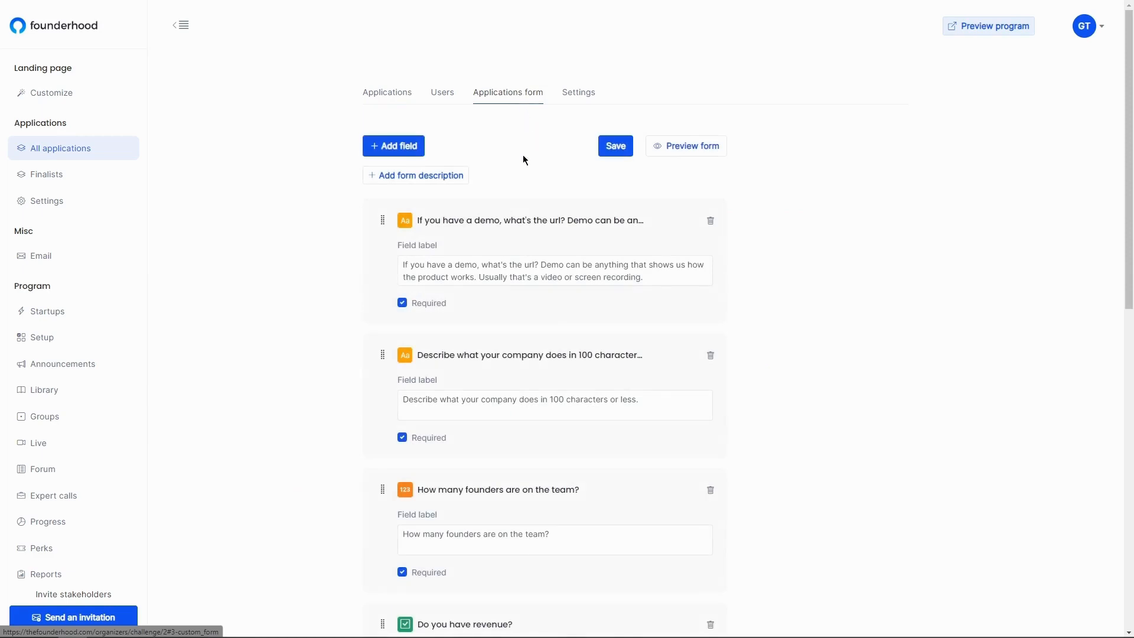
pyautogui.click(422, 175)
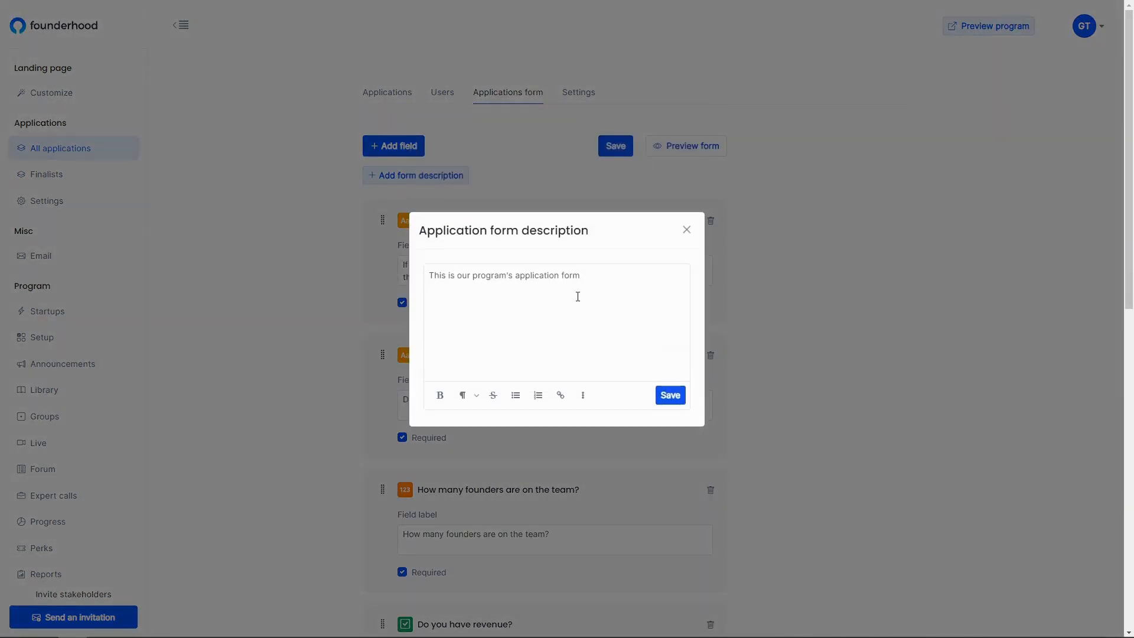
pyautogui.click(686, 230)
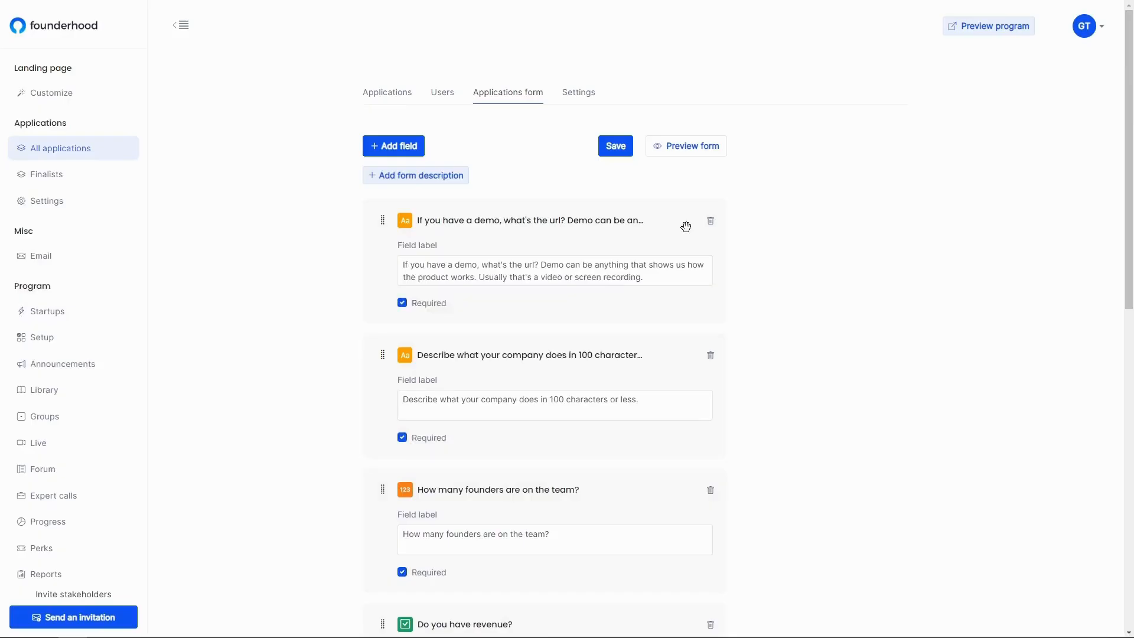
# - Examine the evaluation criteria with their weights and the phases in the application settings
pyautogui.click(58, 202)
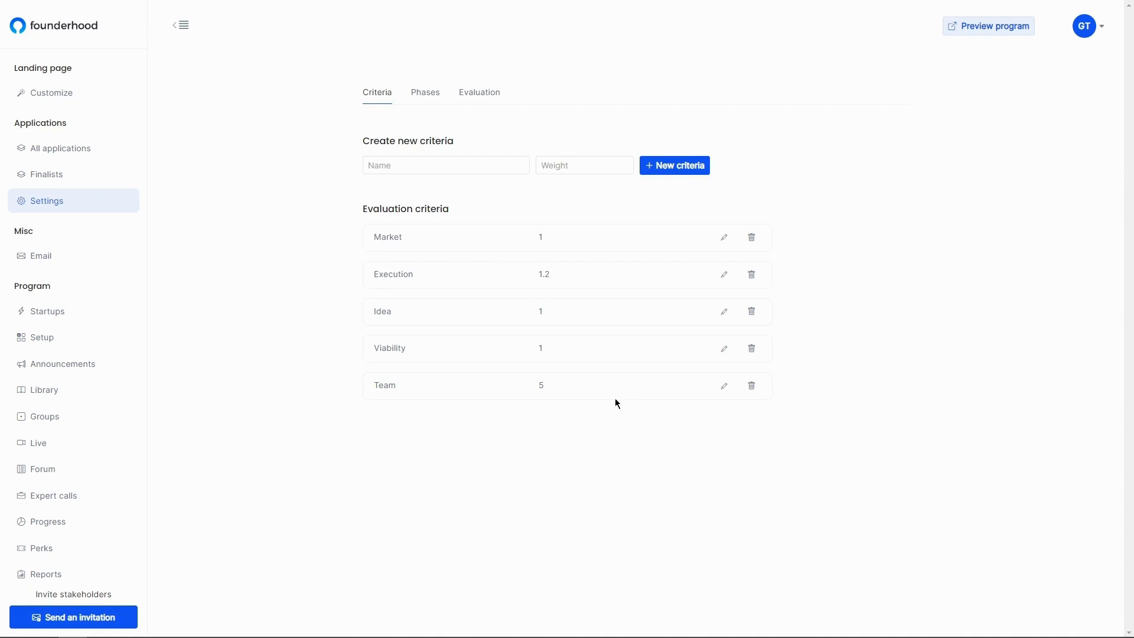
pyautogui.click(420, 93)
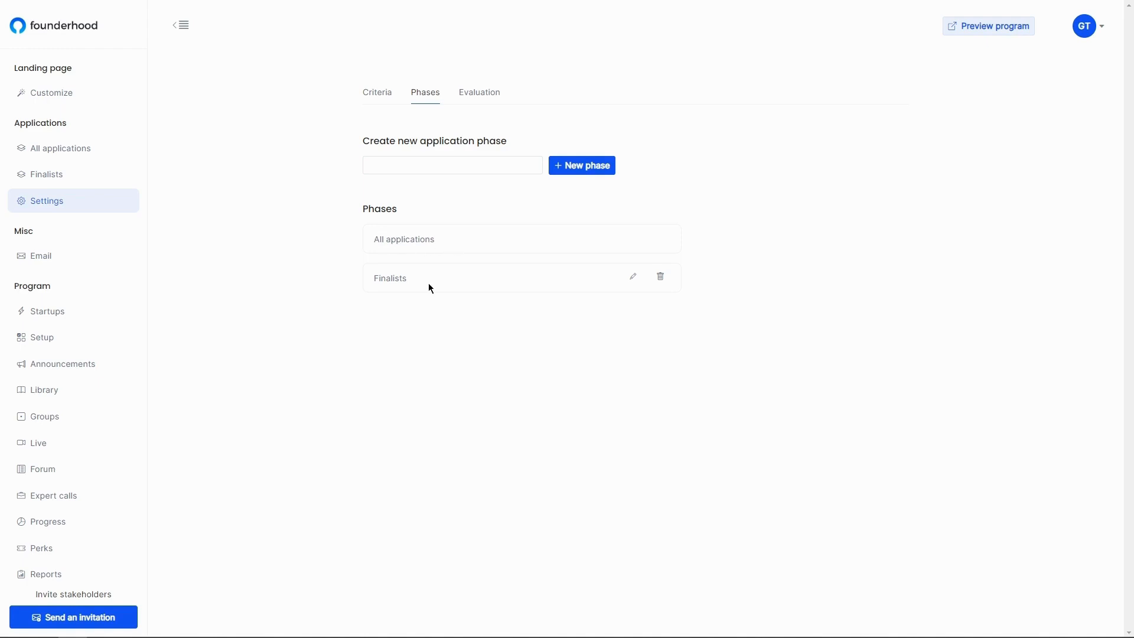
# - Examine the evaluation settings: evaluator assignment, the basic grading scale choices and the evaluators instructions
pyautogui.click(480, 94)
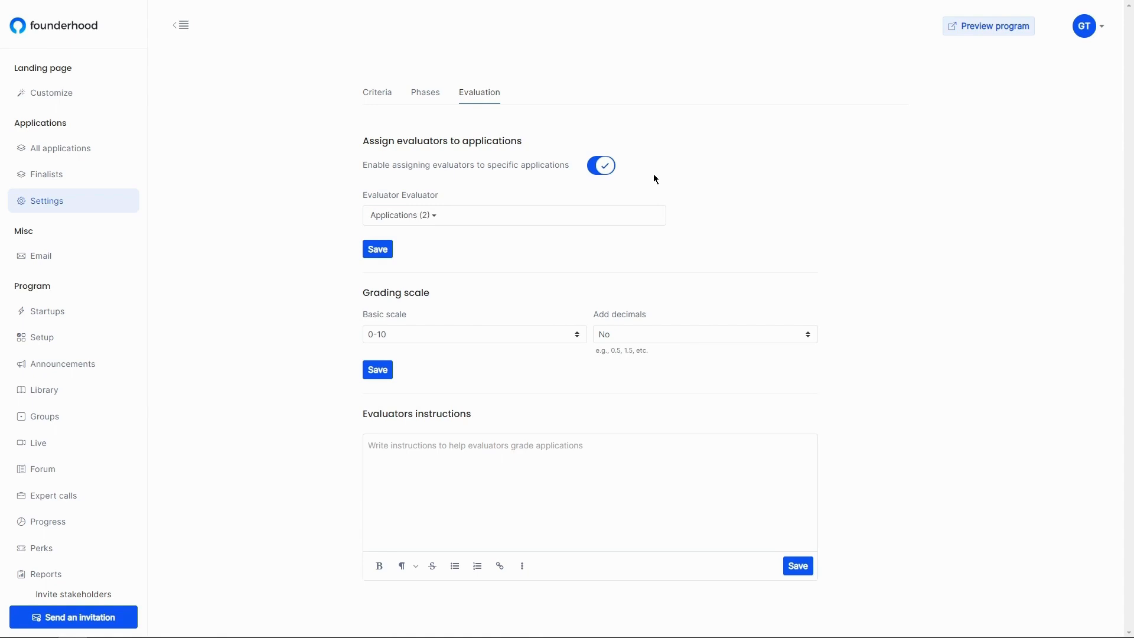
pyautogui.click(608, 171)
pyautogui.click(609, 172)
pyautogui.click(416, 342)
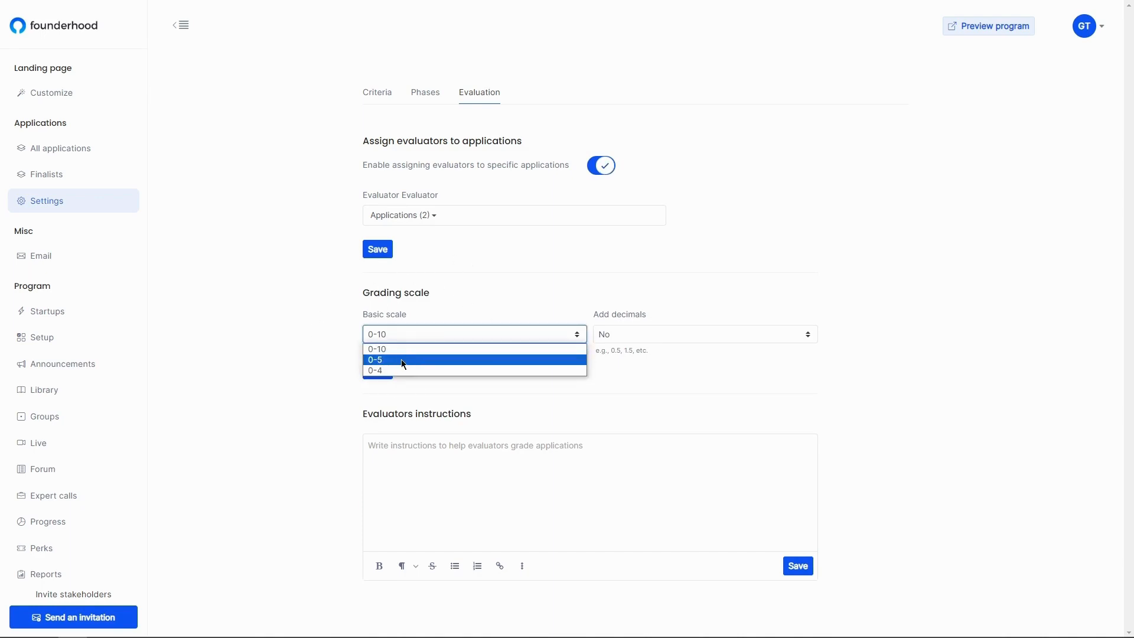
pyautogui.click(396, 404)
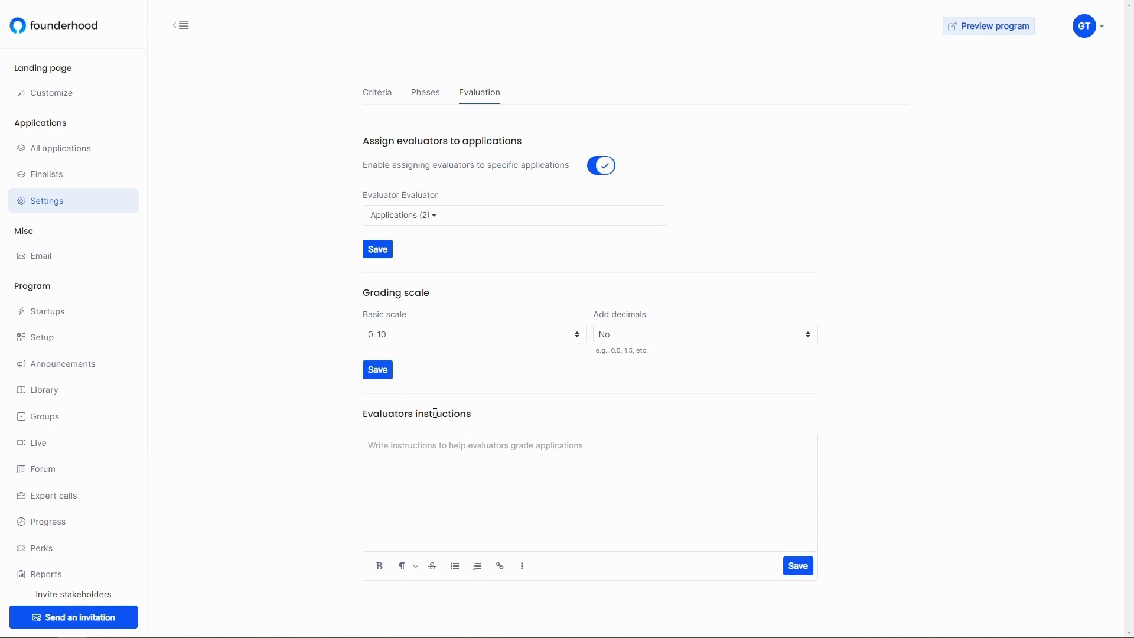
pyautogui.click(392, 455)
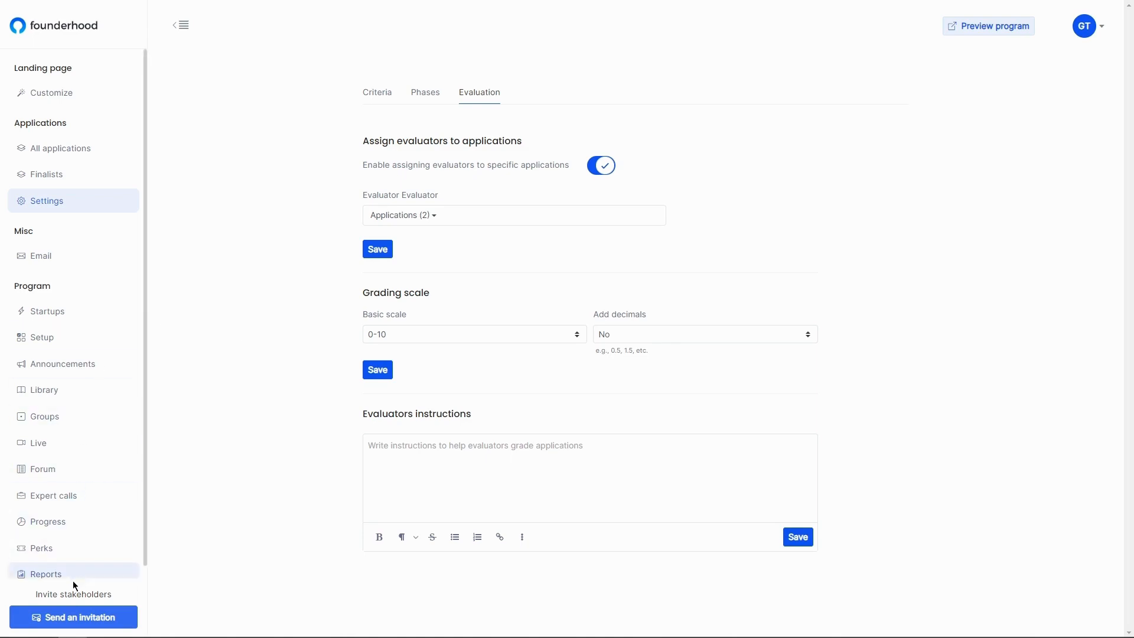
# - Look at the stakeholder invitation form and its role choices, keeping the Evaluator role
pyautogui.click(60, 620)
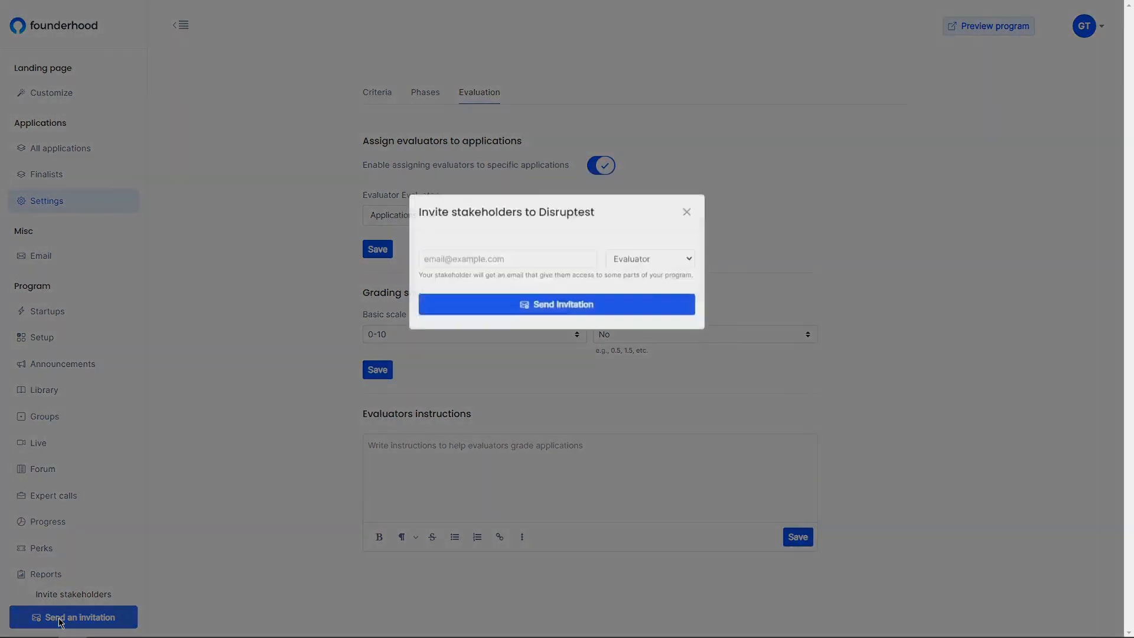
pyautogui.click(636, 319)
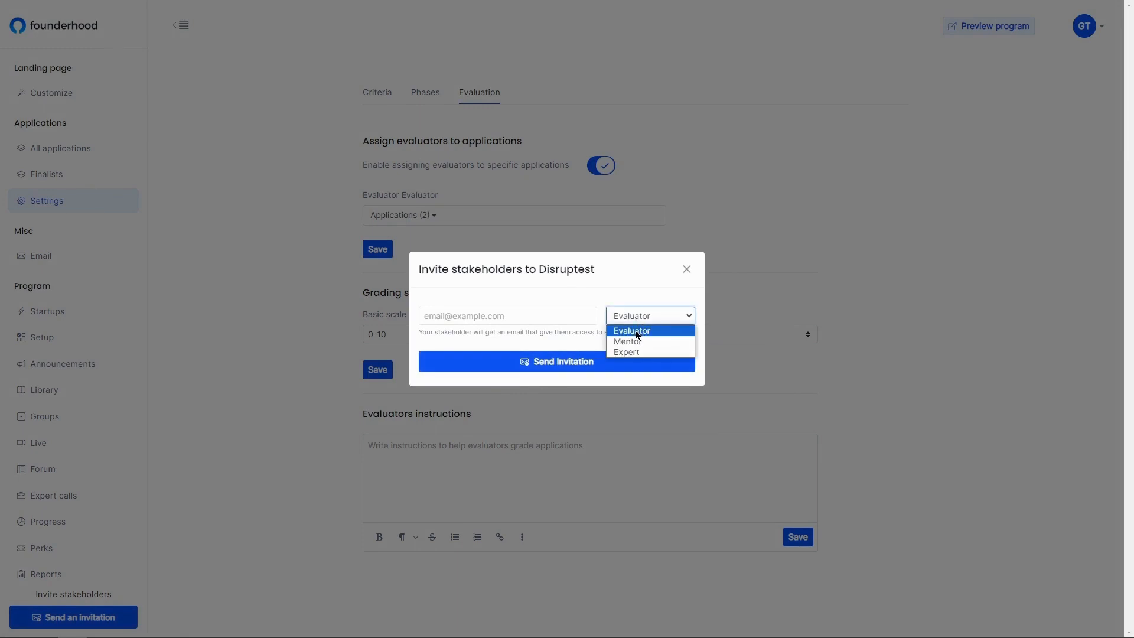
pyautogui.click(636, 331)
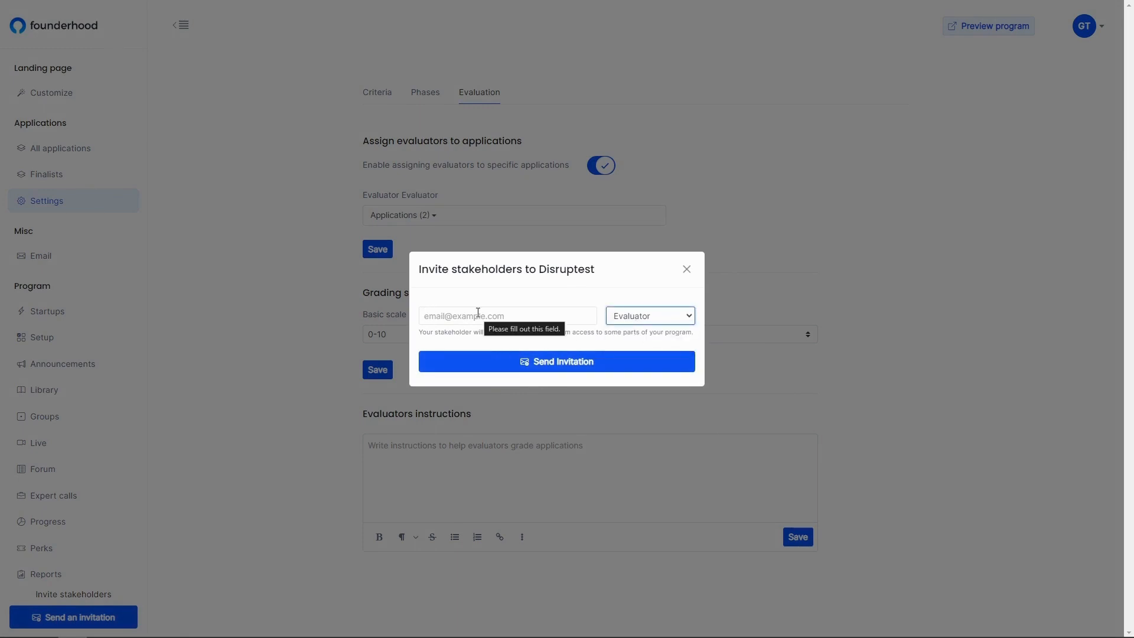
pyautogui.click(546, 366)
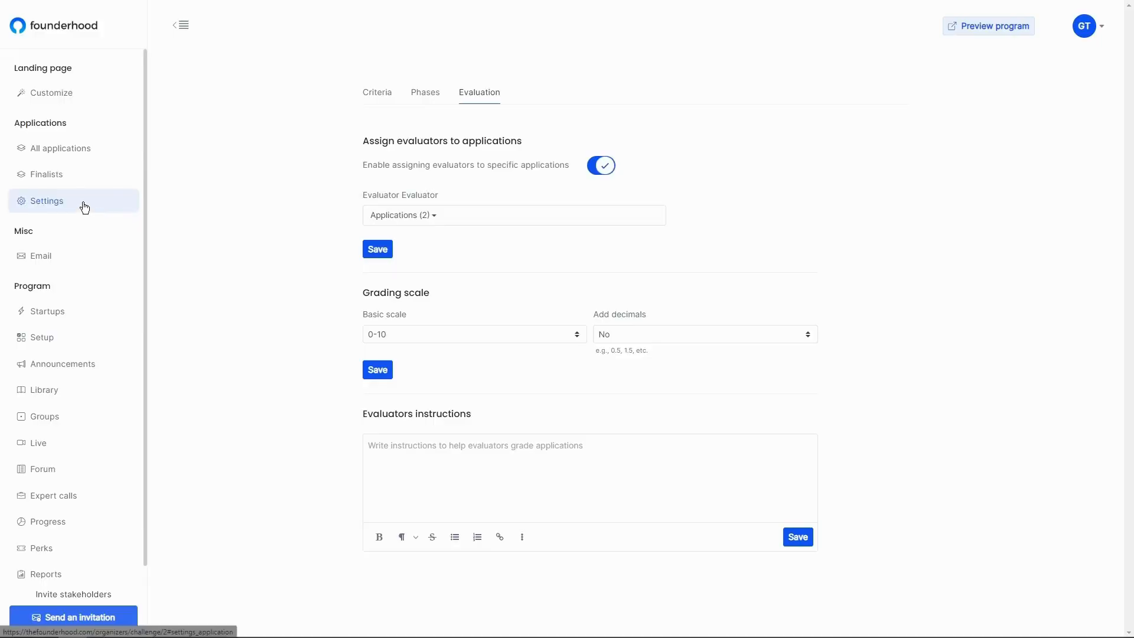
# - Open Startup B's application for evaluation from the list of all applications
pyautogui.click(81, 149)
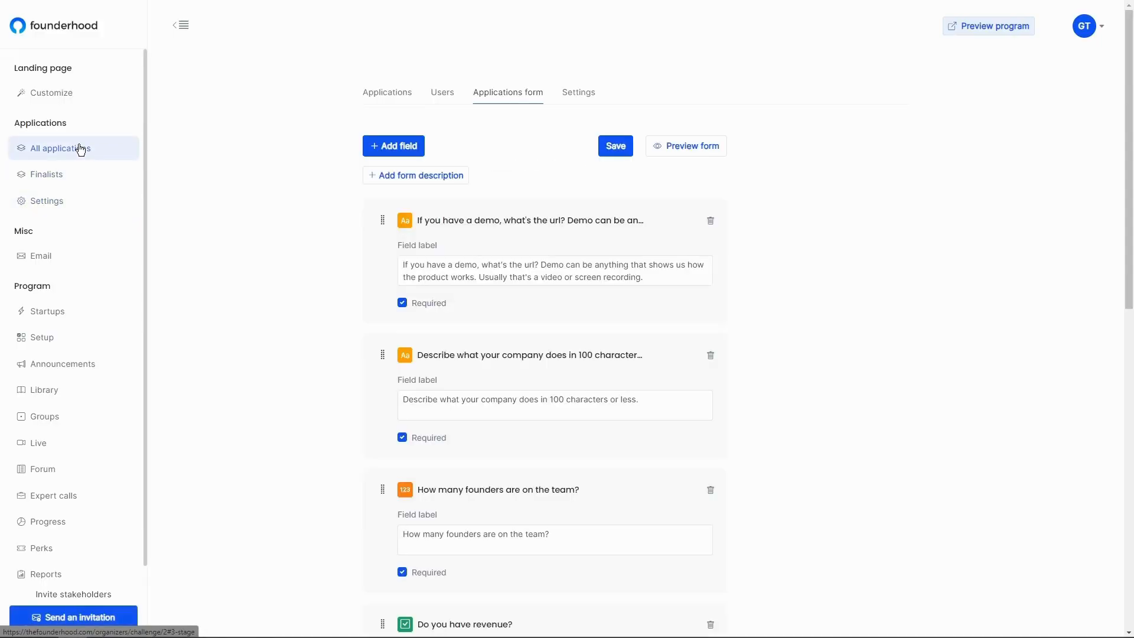
pyautogui.click(386, 93)
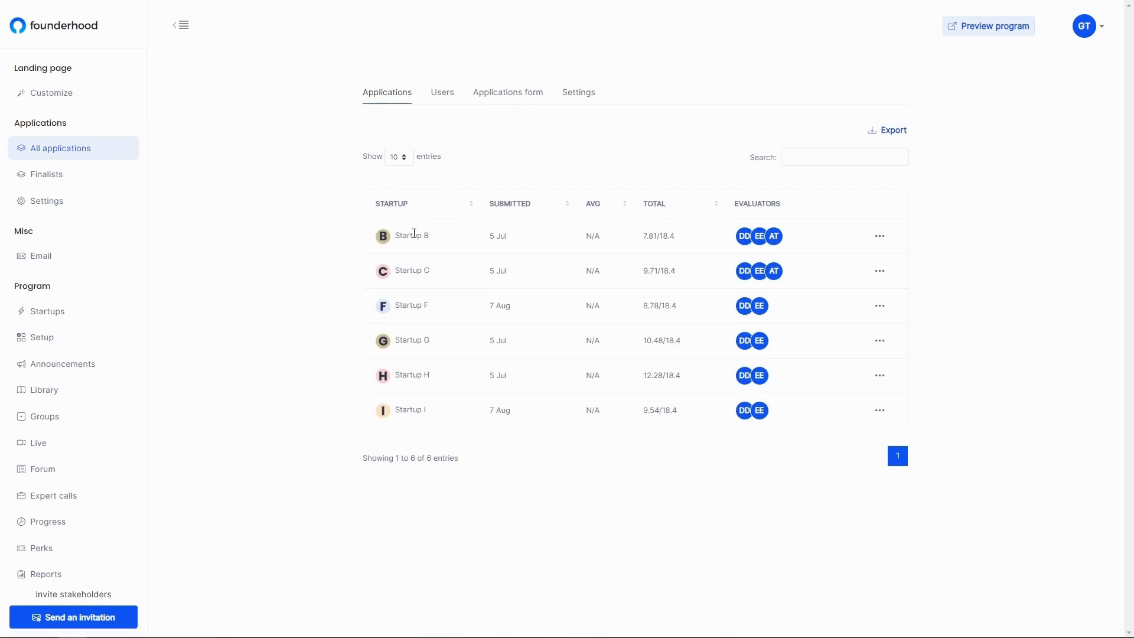
pyautogui.click(882, 237)
pyautogui.click(842, 262)
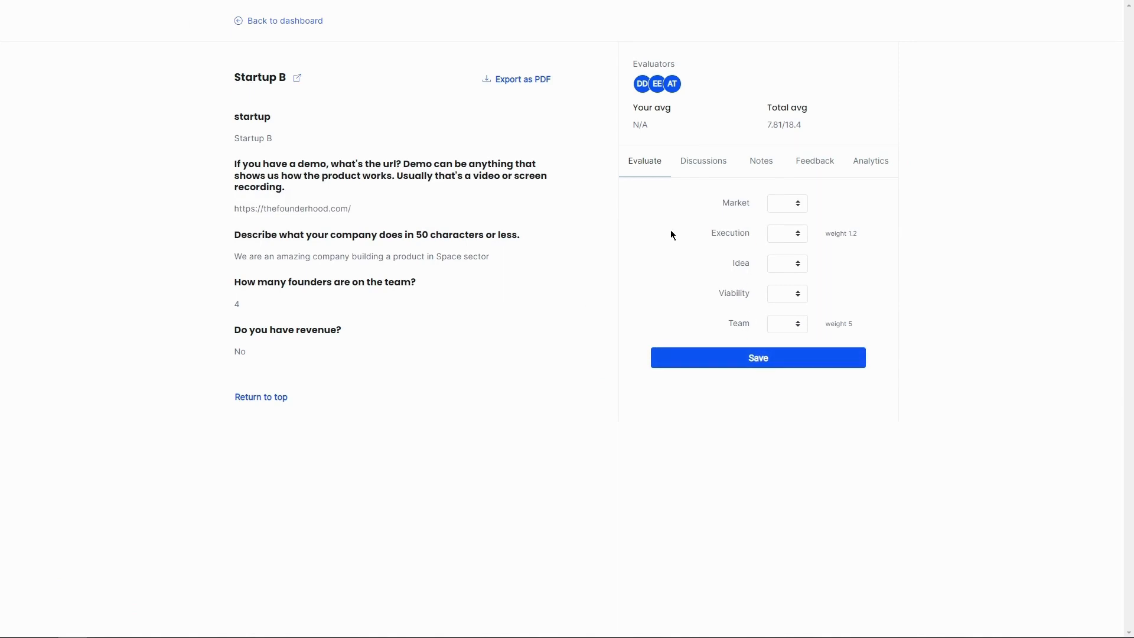
# - Examine Startup B's Market score choices, evaluator discussions, private notes, startup feedback and per-evaluator analytics
pyautogui.click(787, 204)
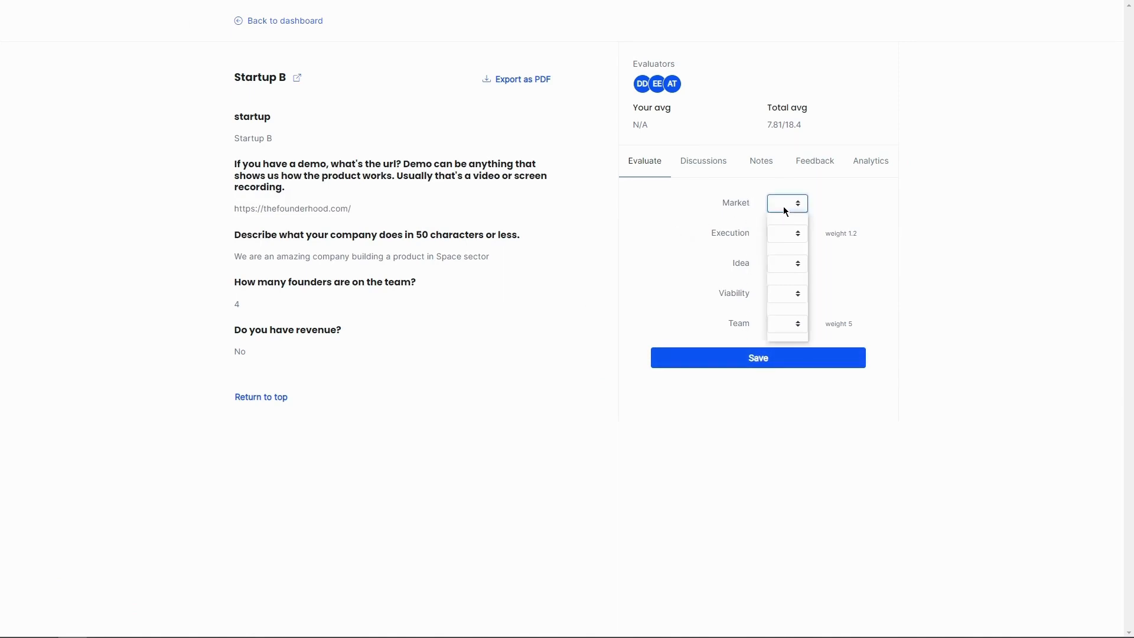
pyautogui.click(785, 254)
pyautogui.click(700, 171)
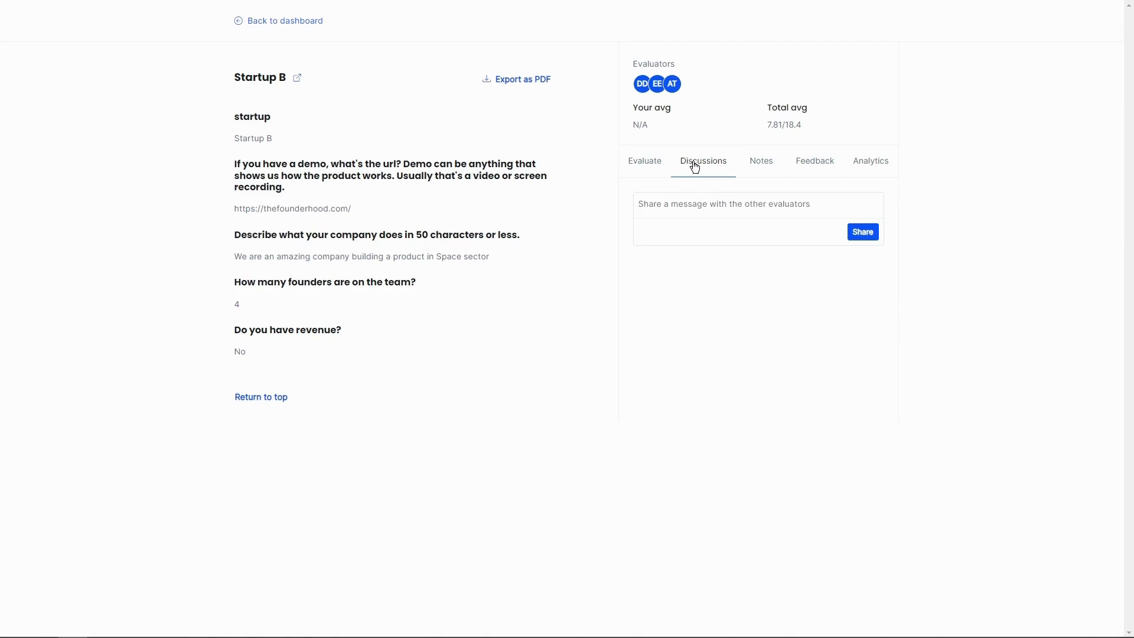
pyautogui.click(761, 171)
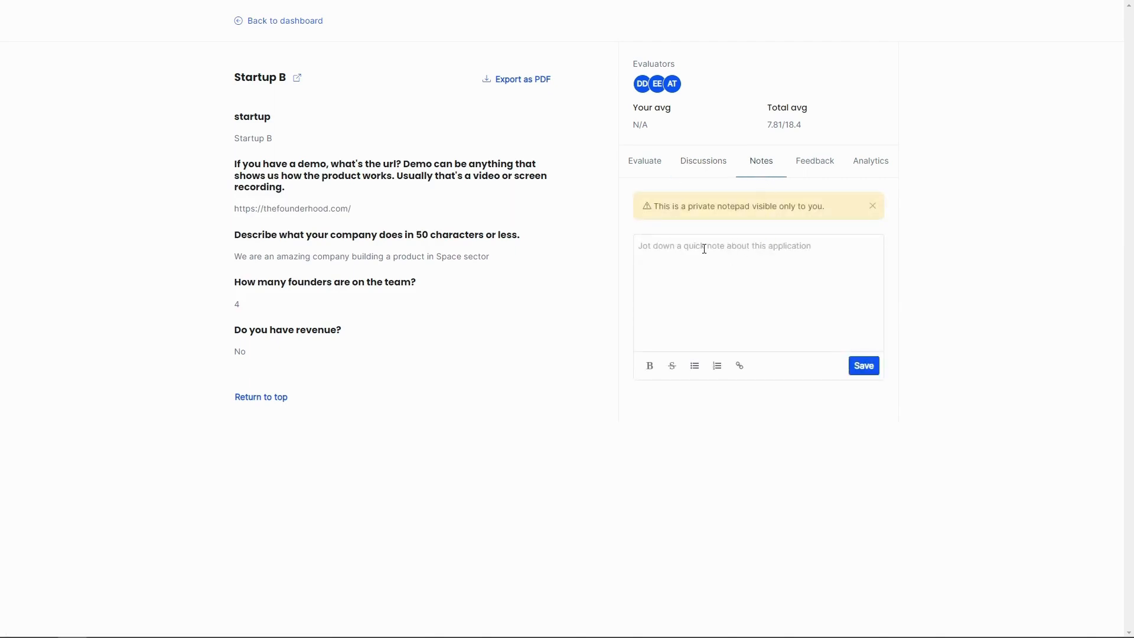
pyautogui.click(812, 170)
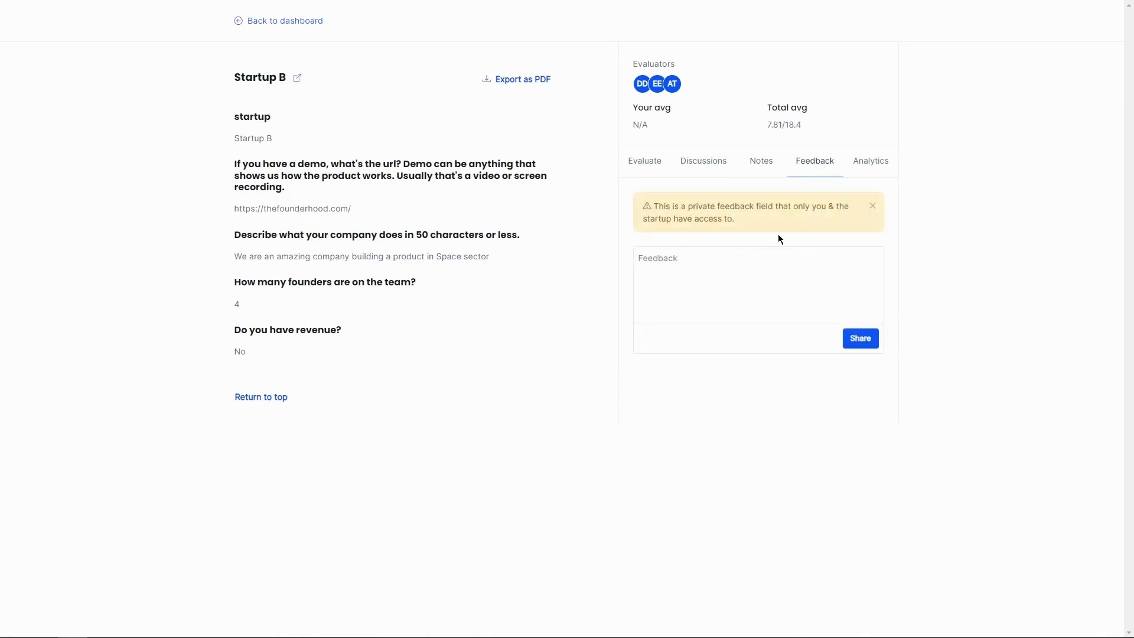
pyautogui.click(864, 167)
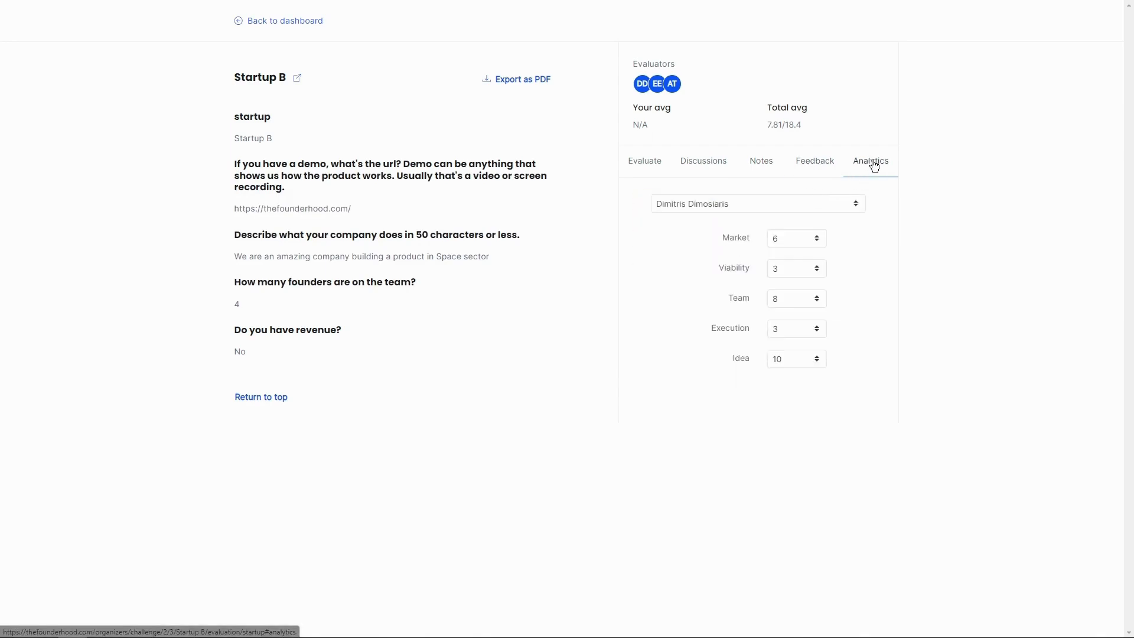
pyautogui.click(754, 203)
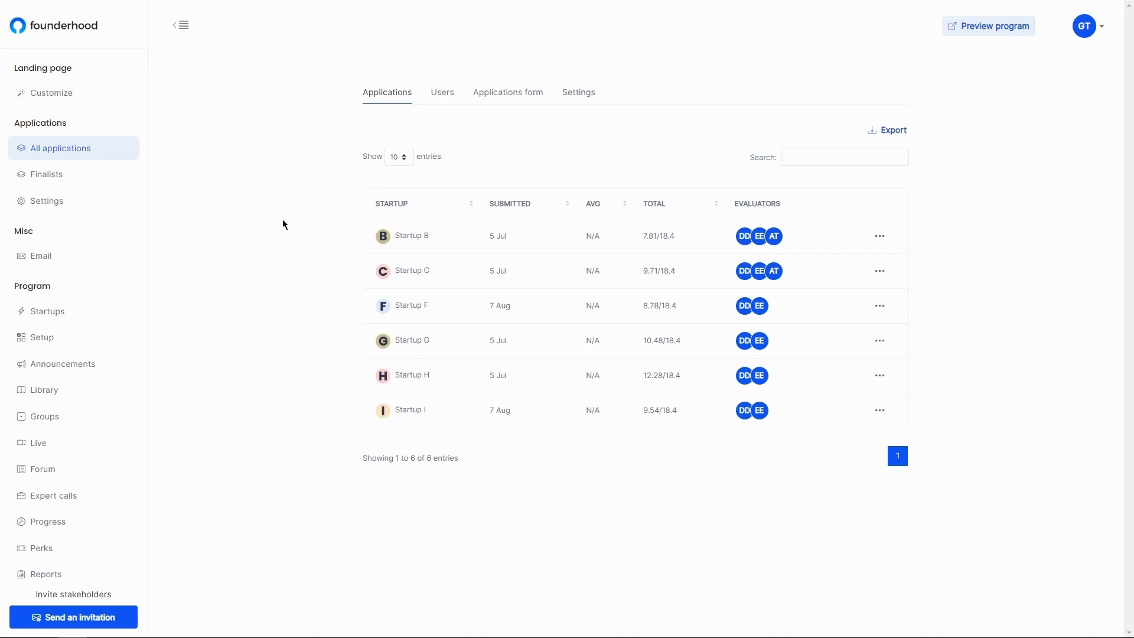
# - Draft an email to all people in Finalists from the Acceptance Emails template, and open the email templates
pyautogui.click(58, 258)
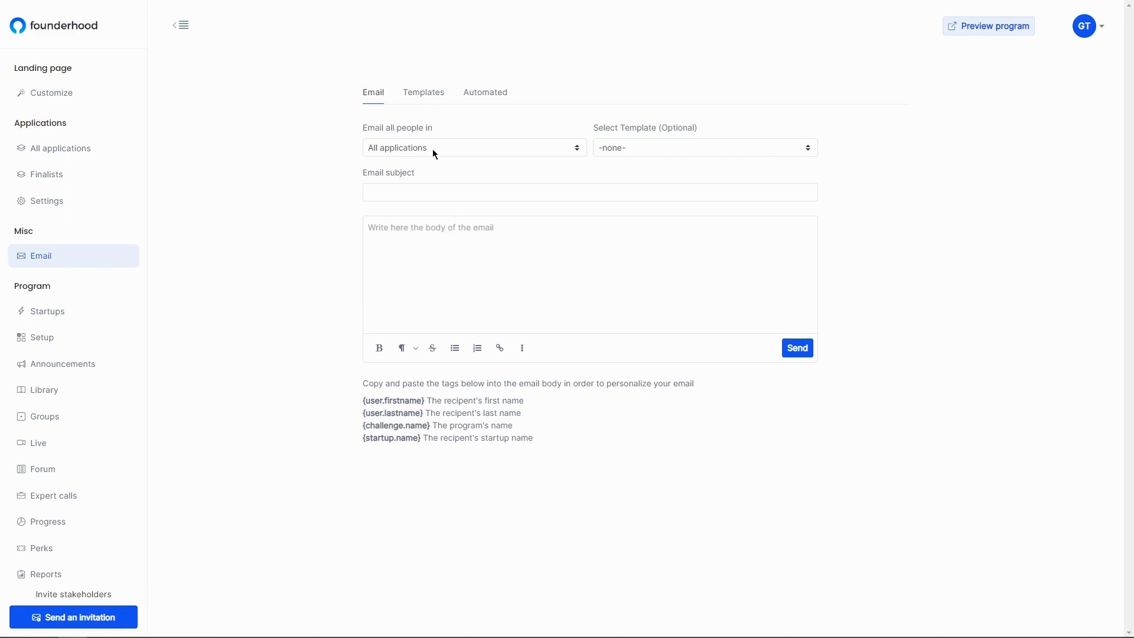
pyautogui.click(396, 148)
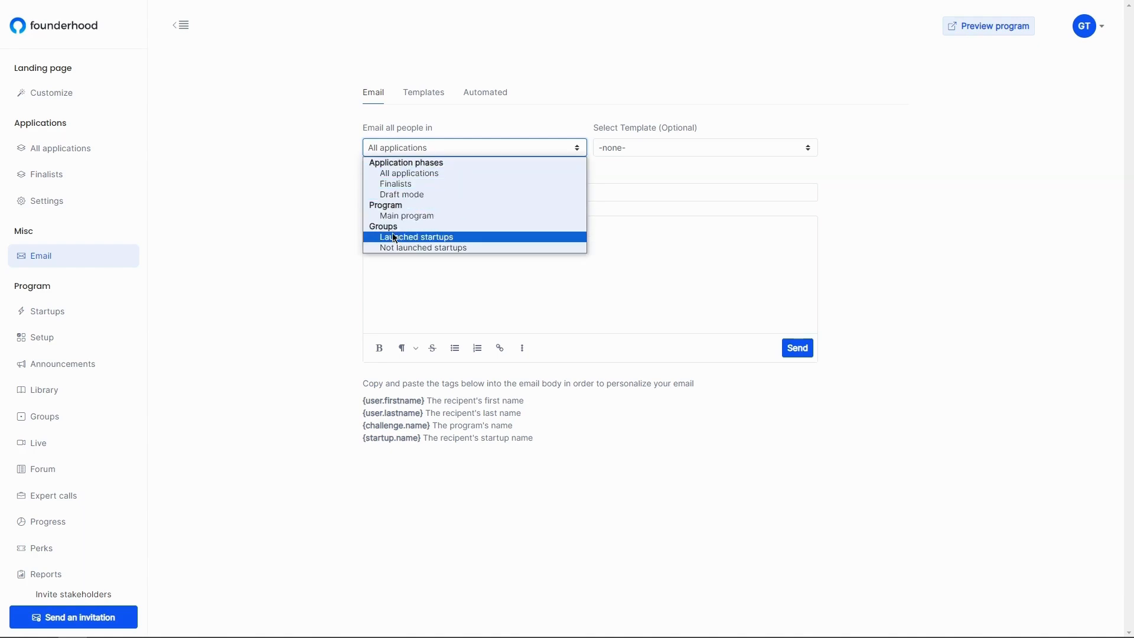
pyautogui.click(417, 185)
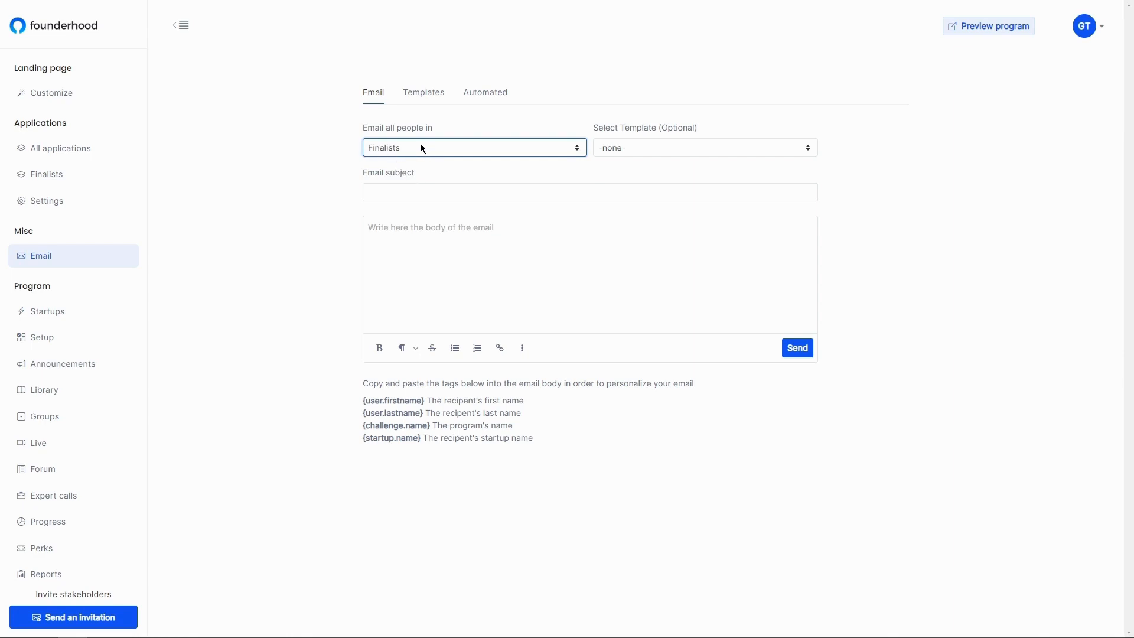
pyautogui.click(609, 148)
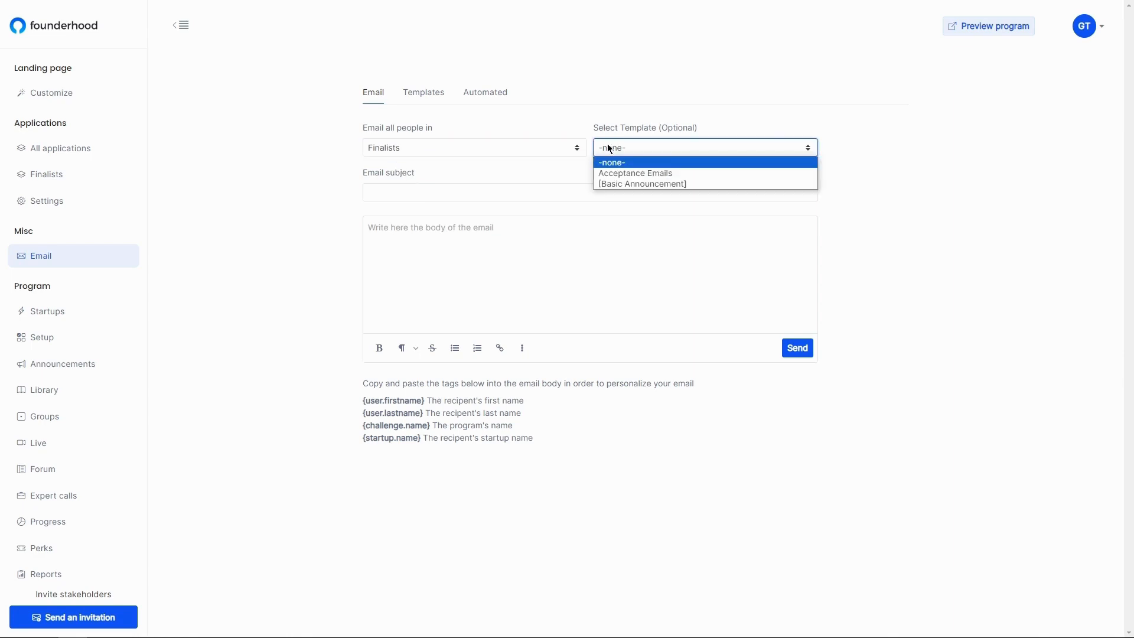
pyautogui.click(624, 173)
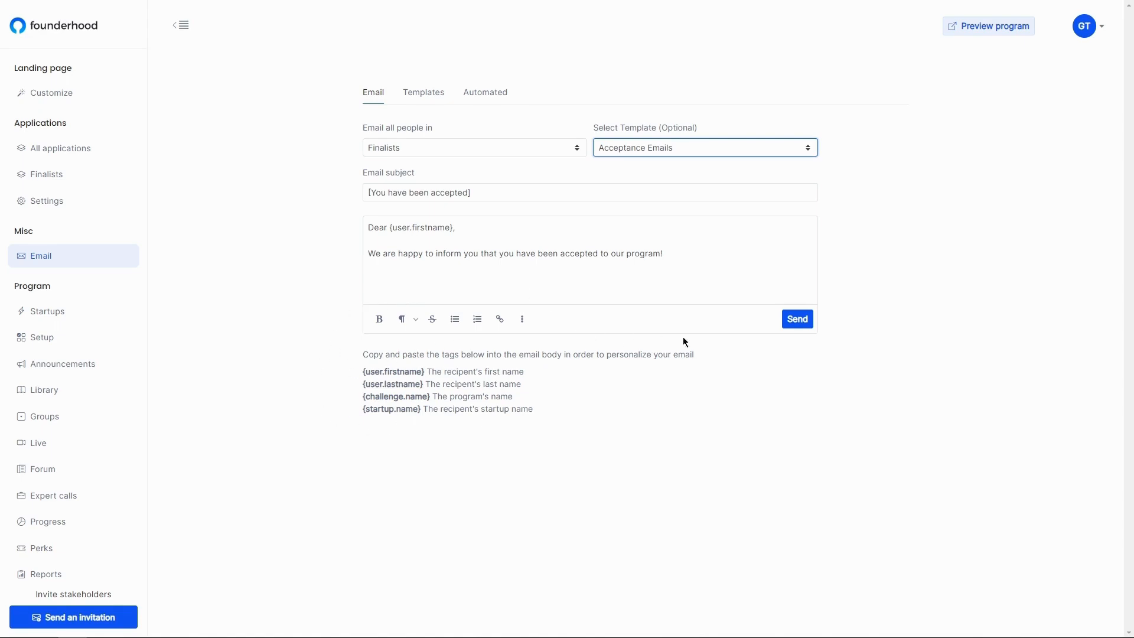
pyautogui.click(416, 95)
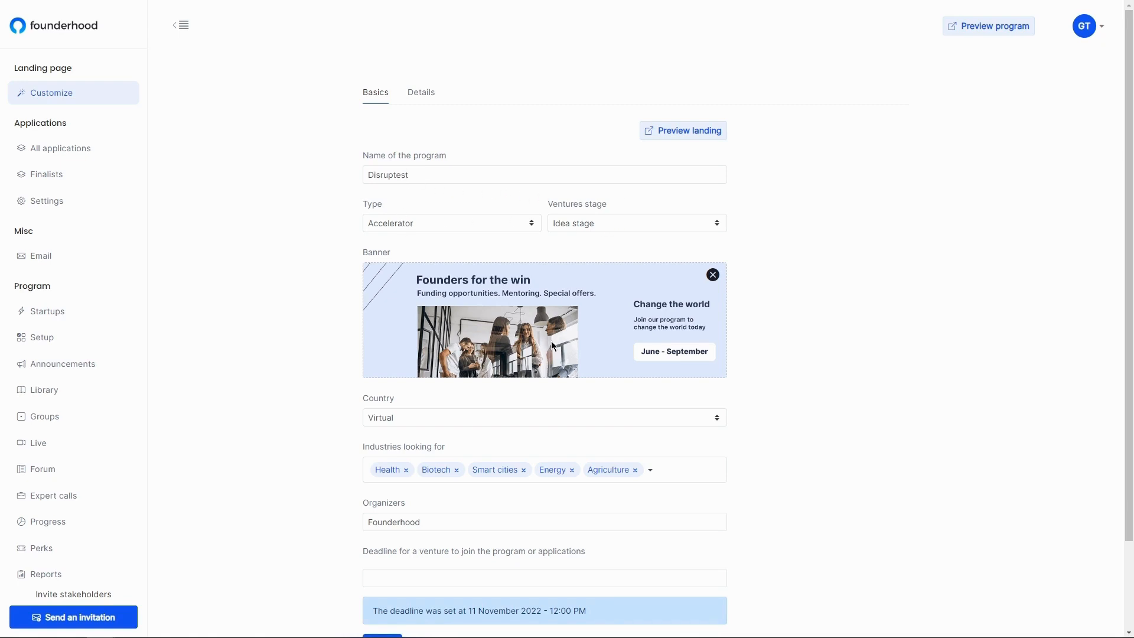
# - Review the program's basic landing page details down to the deadline, and open the landing page preview
pyautogui.scroll(-2, 542, 339)
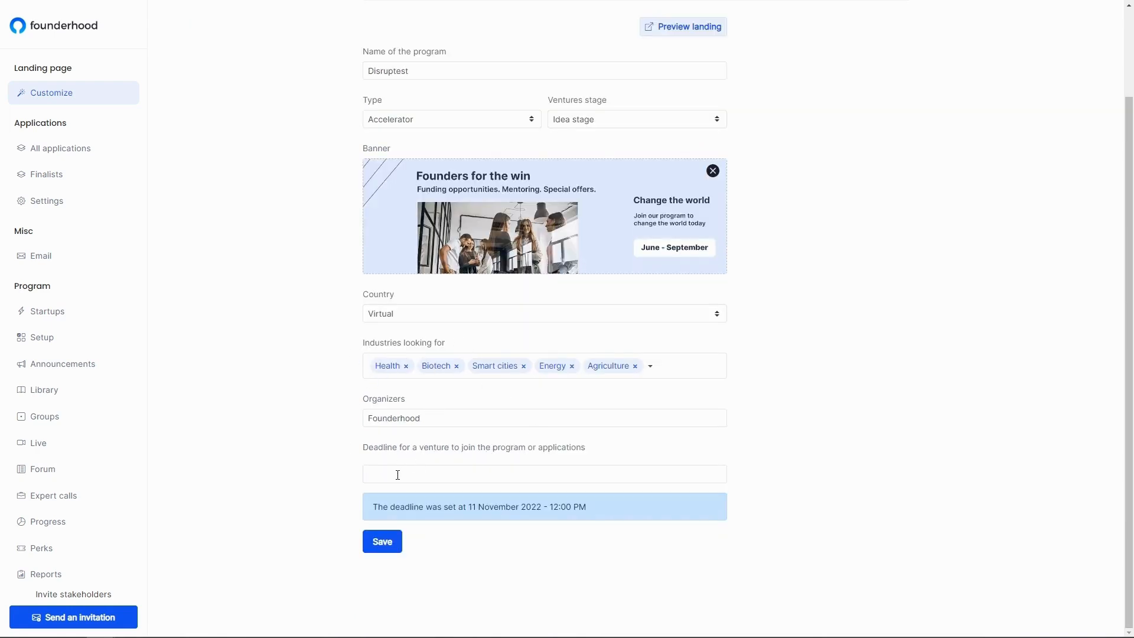
pyautogui.scroll(2, 397, 475)
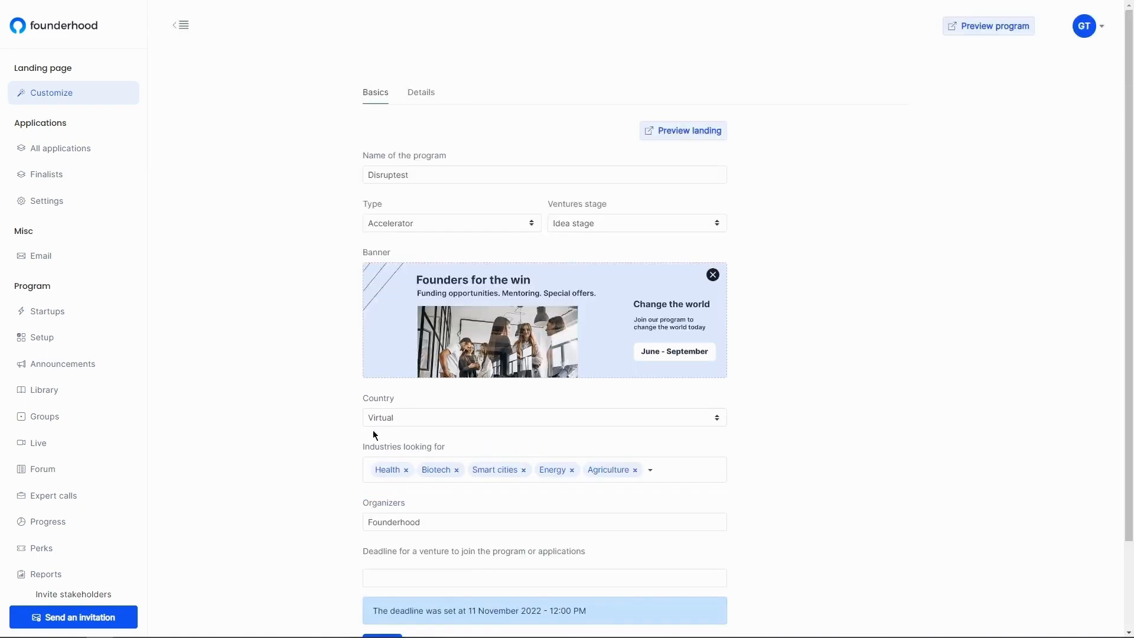
pyautogui.click(696, 132)
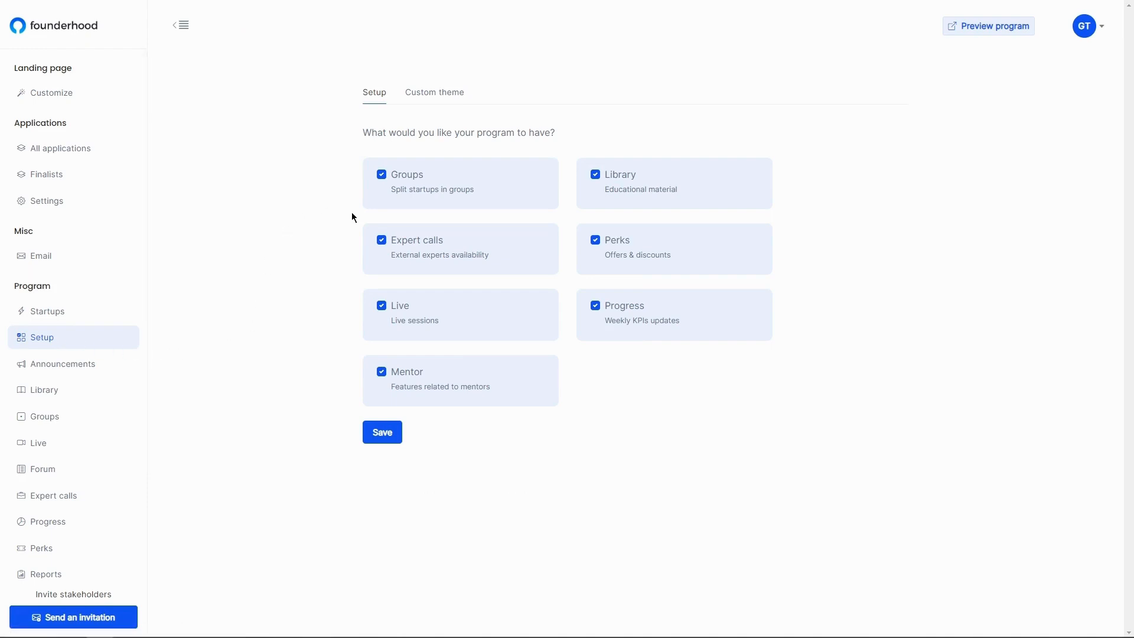
# - Deselect Live, Perks and Library among the features the program should have
pyautogui.click(383, 305)
pyautogui.click(597, 240)
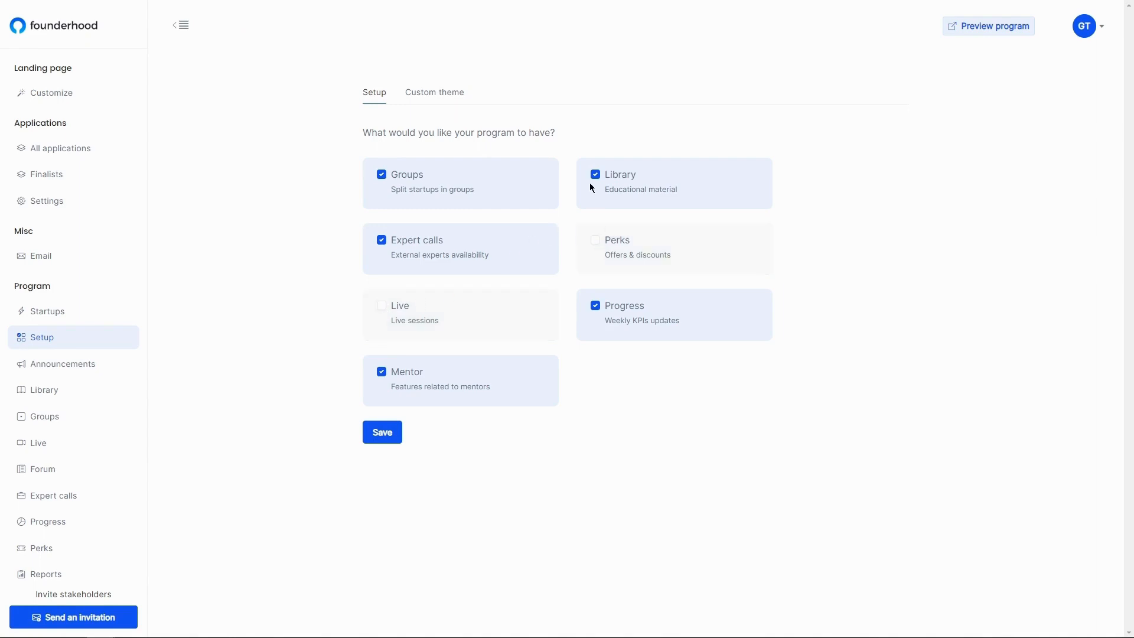
pyautogui.click(596, 174)
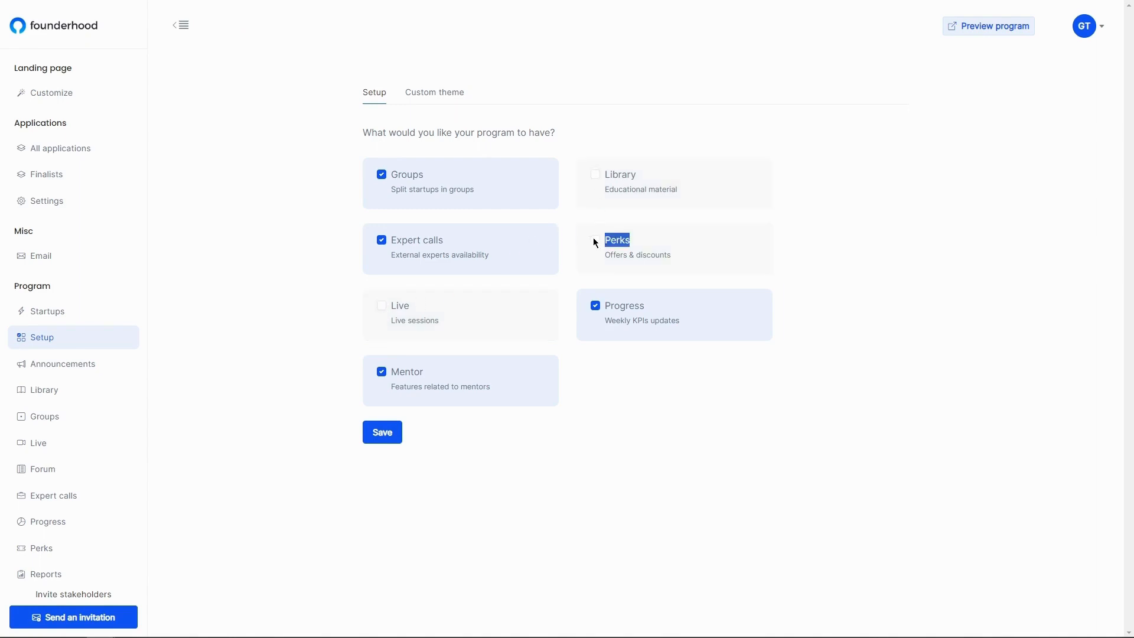
pyautogui.click(594, 238)
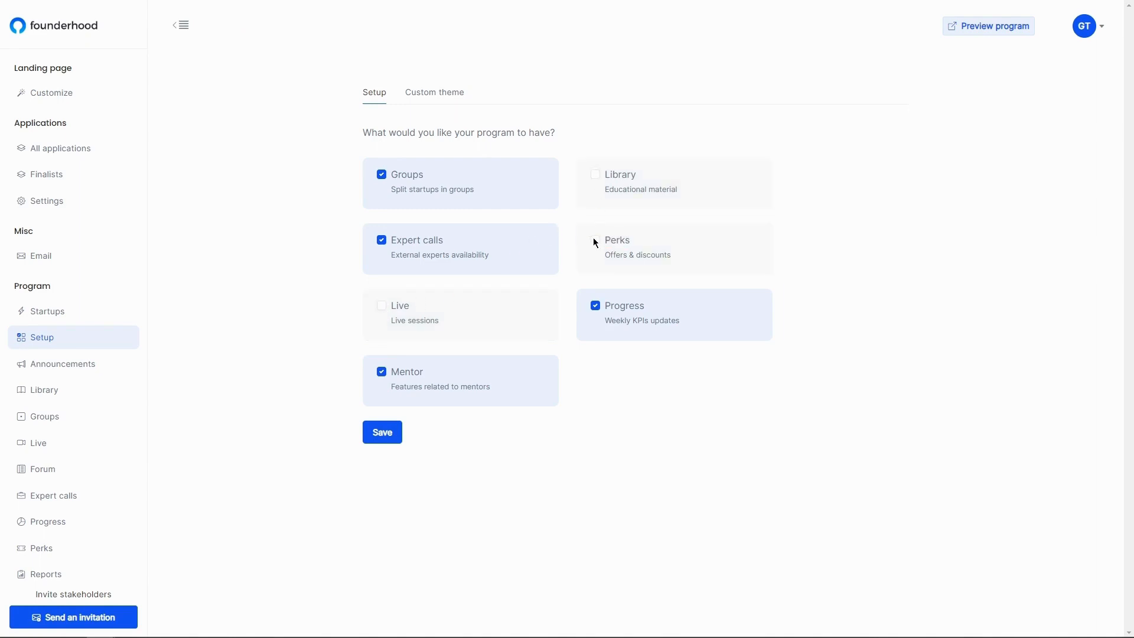
# - Check the program's custom theme and program preview, and open the page with the startup groups
pyautogui.click(422, 103)
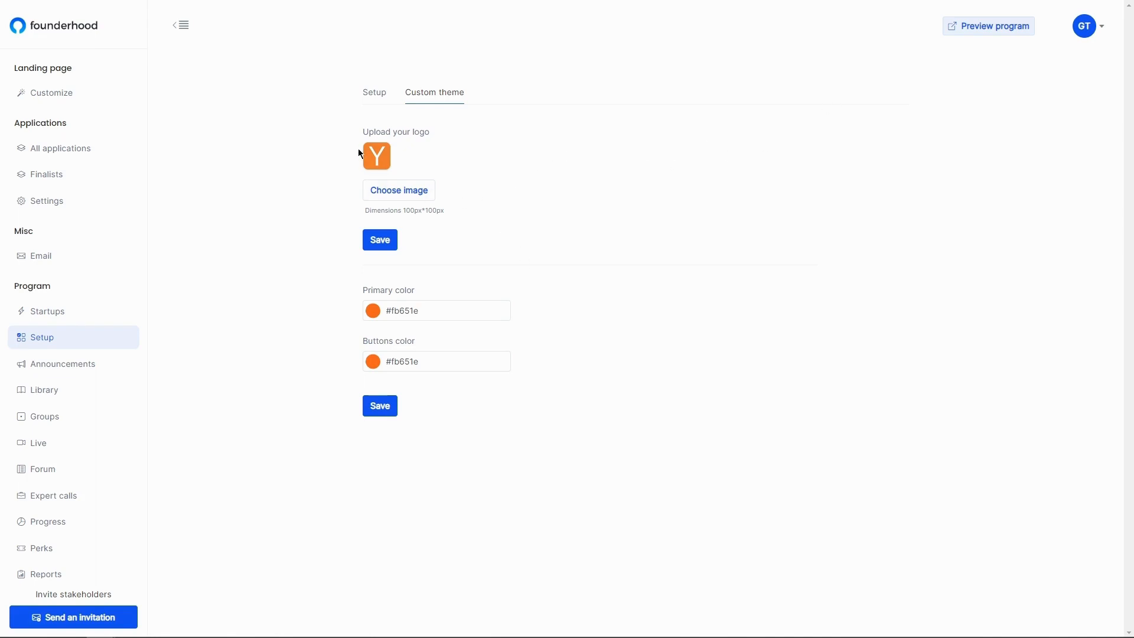
pyautogui.click(969, 36)
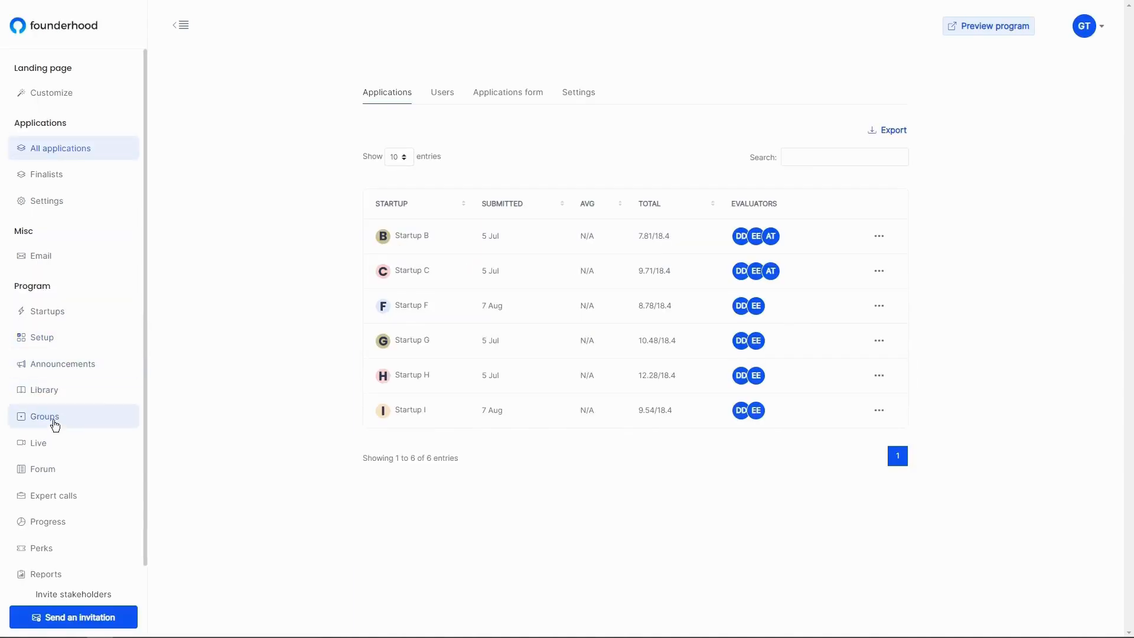
pyautogui.click(59, 421)
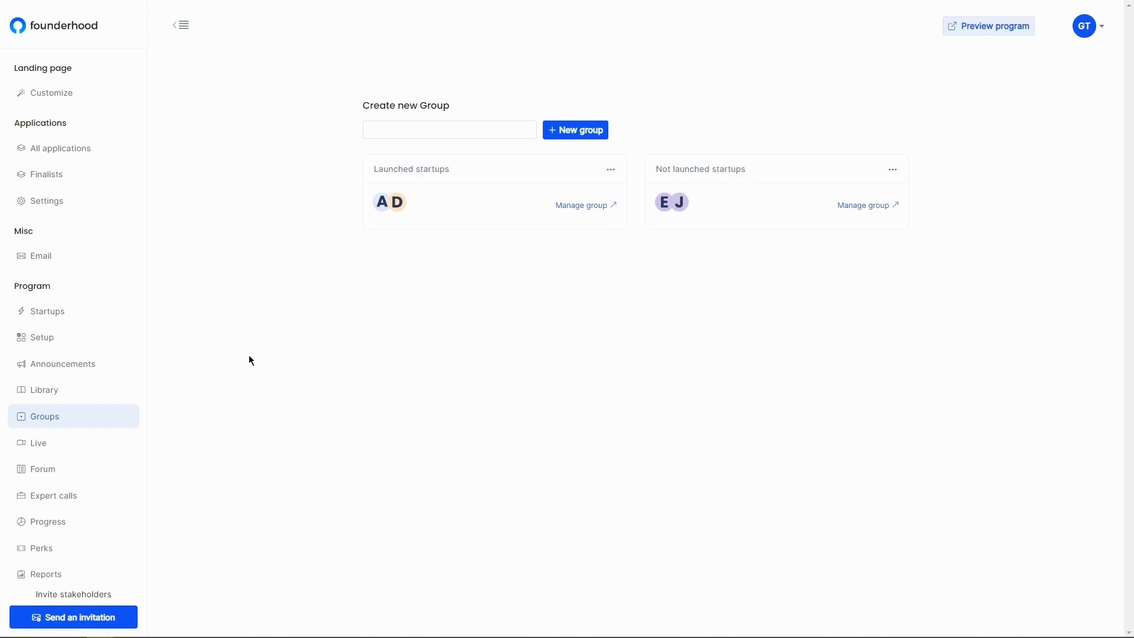
# - Try Youtube and Vimeo as the stream provider in the live session settings
pyautogui.click(78, 444)
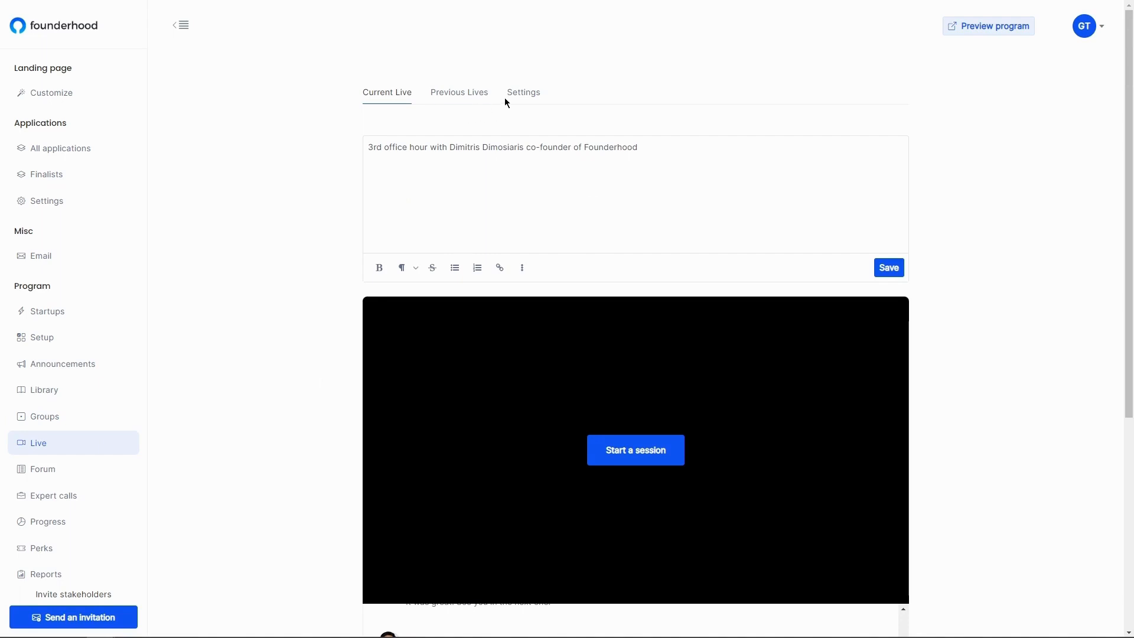
pyautogui.click(520, 94)
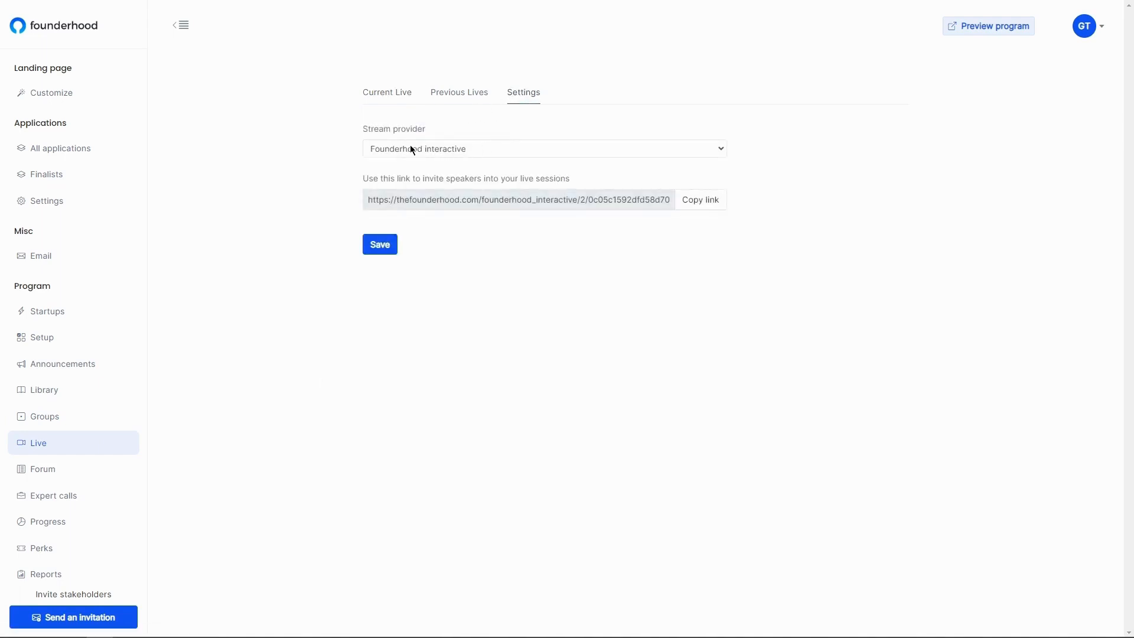
pyautogui.click(433, 149)
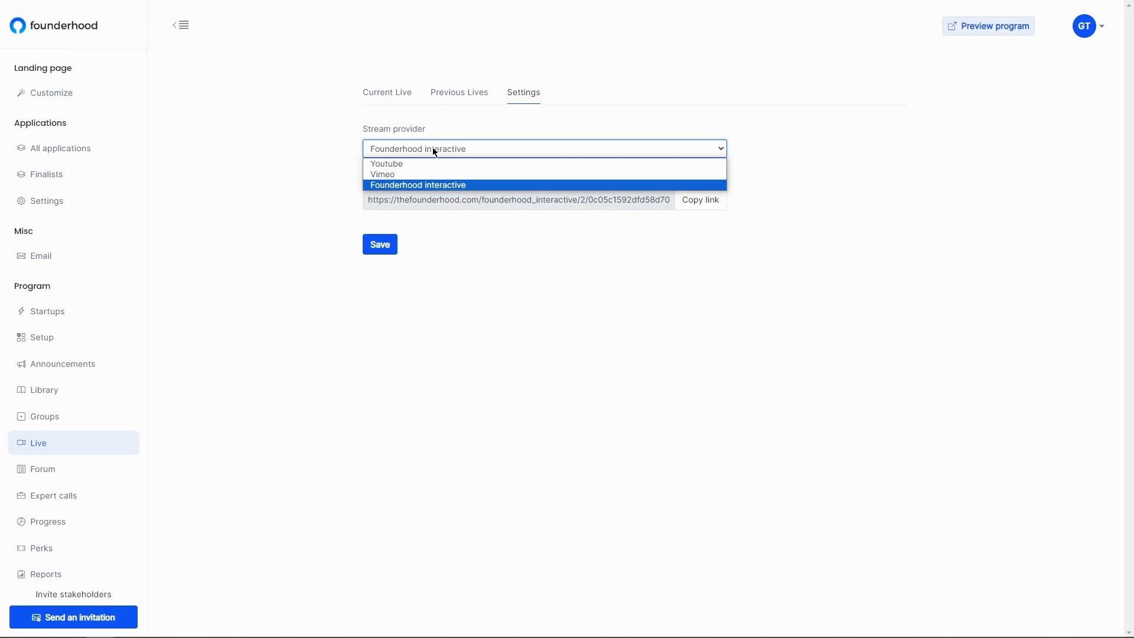
pyautogui.click(402, 164)
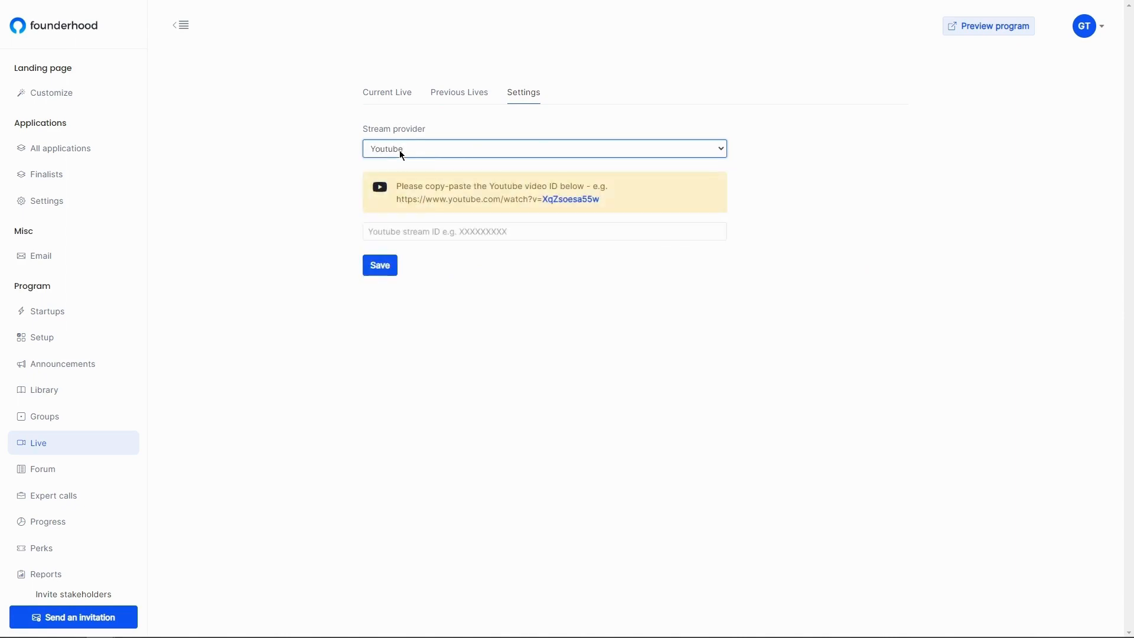
pyautogui.click(399, 150)
pyautogui.click(391, 174)
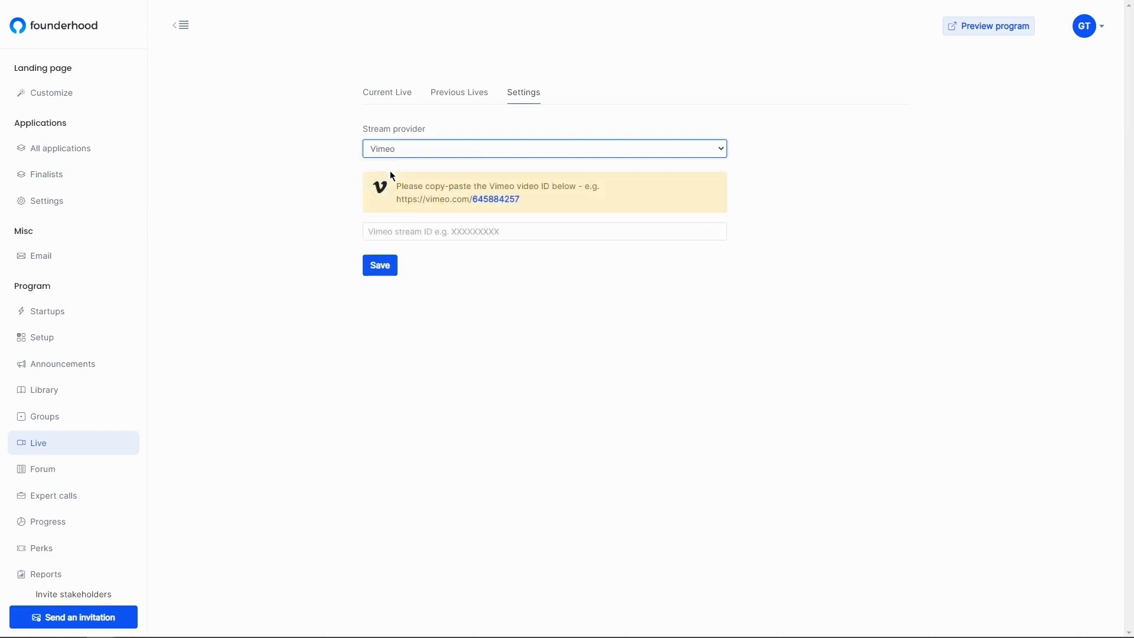
# - Set the stream provider to Founderhood interactive and copy the link for inviting speakers to live sessions
pyautogui.click(399, 150)
pyautogui.click(410, 184)
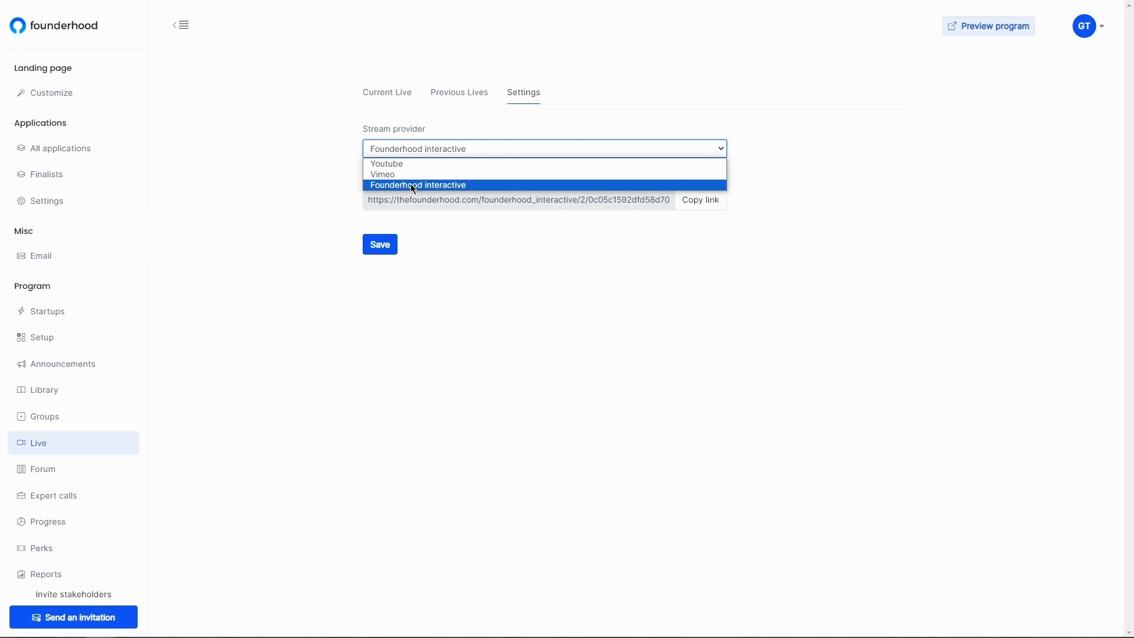
pyautogui.click(410, 183)
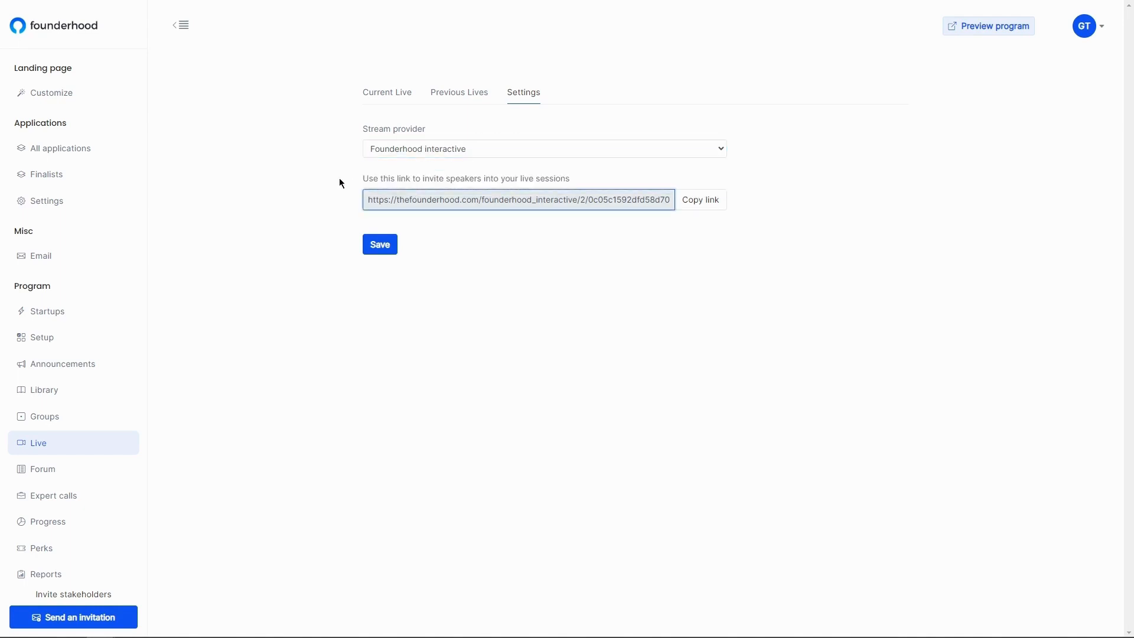
pyautogui.click(697, 201)
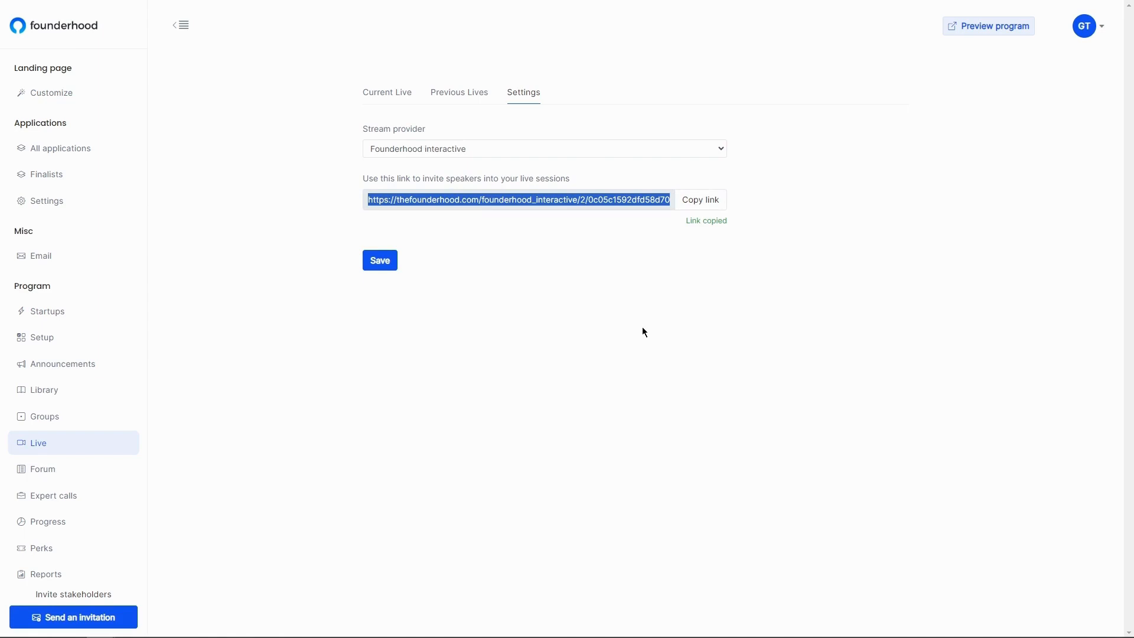
# - Check the previous lives, and start and join a session in the current live
pyautogui.click(466, 93)
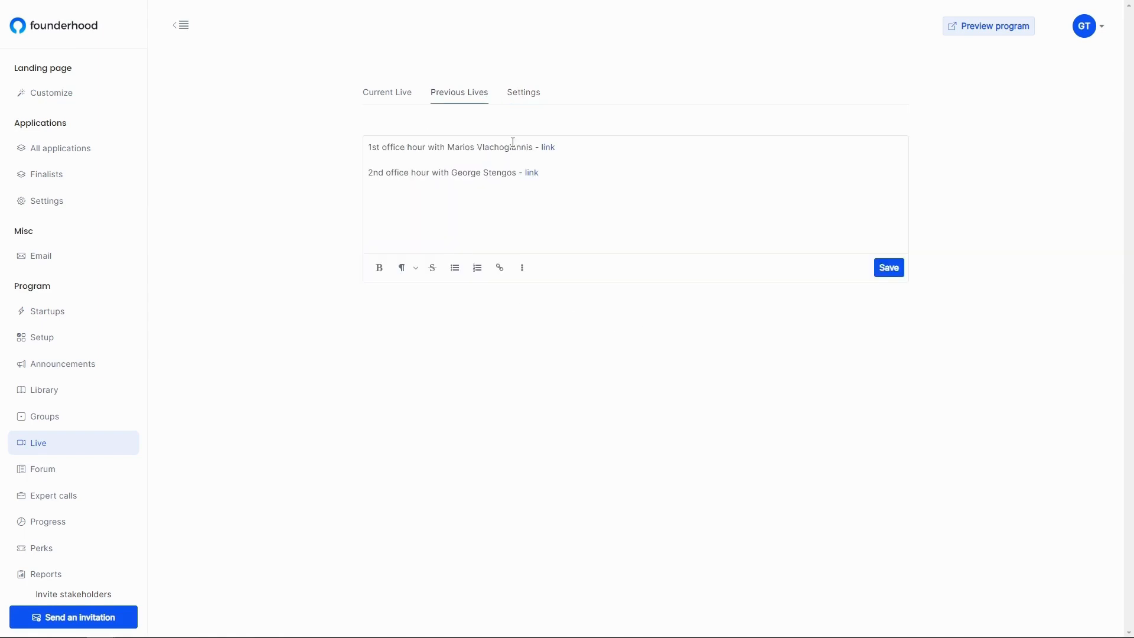
pyautogui.click(387, 93)
pyautogui.scroll(-3, 334, 333)
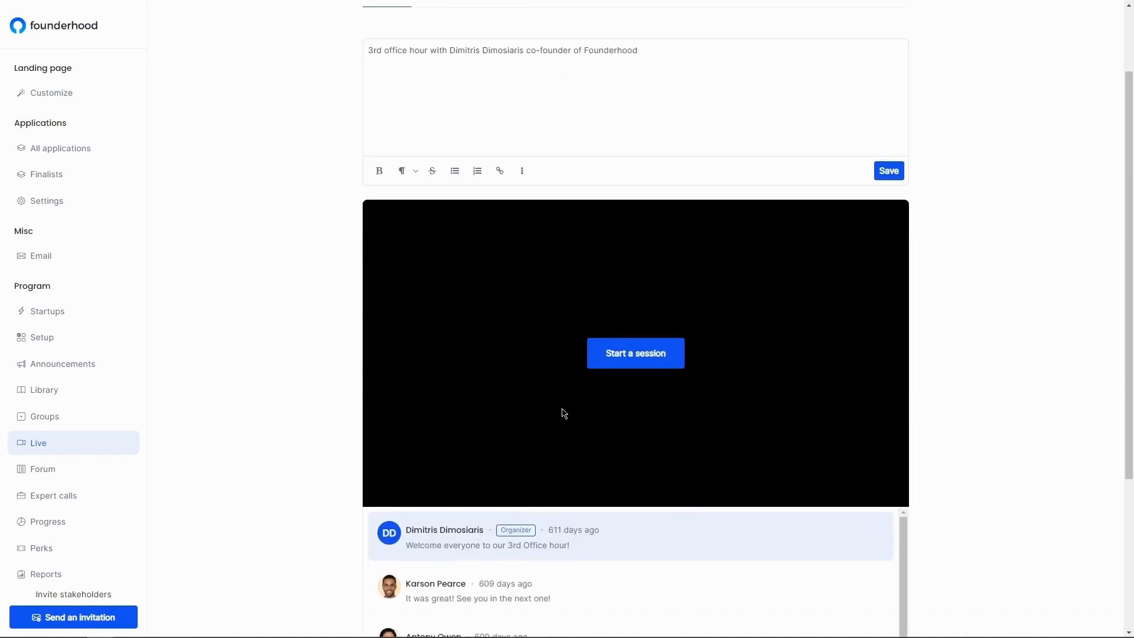
pyautogui.click(638, 353)
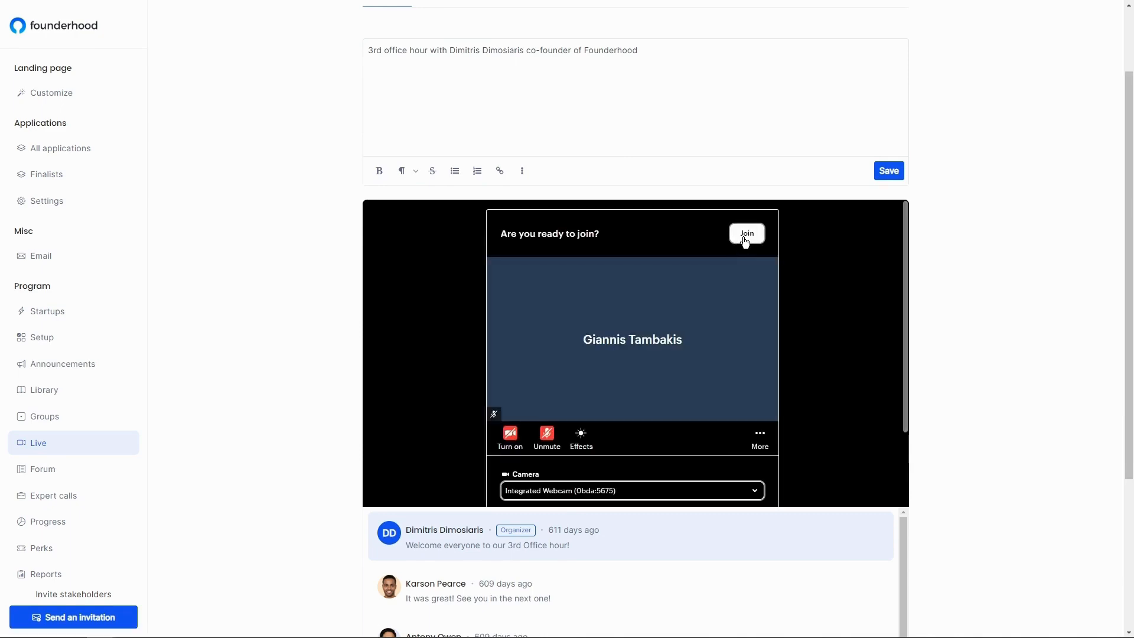
pyautogui.click(743, 237)
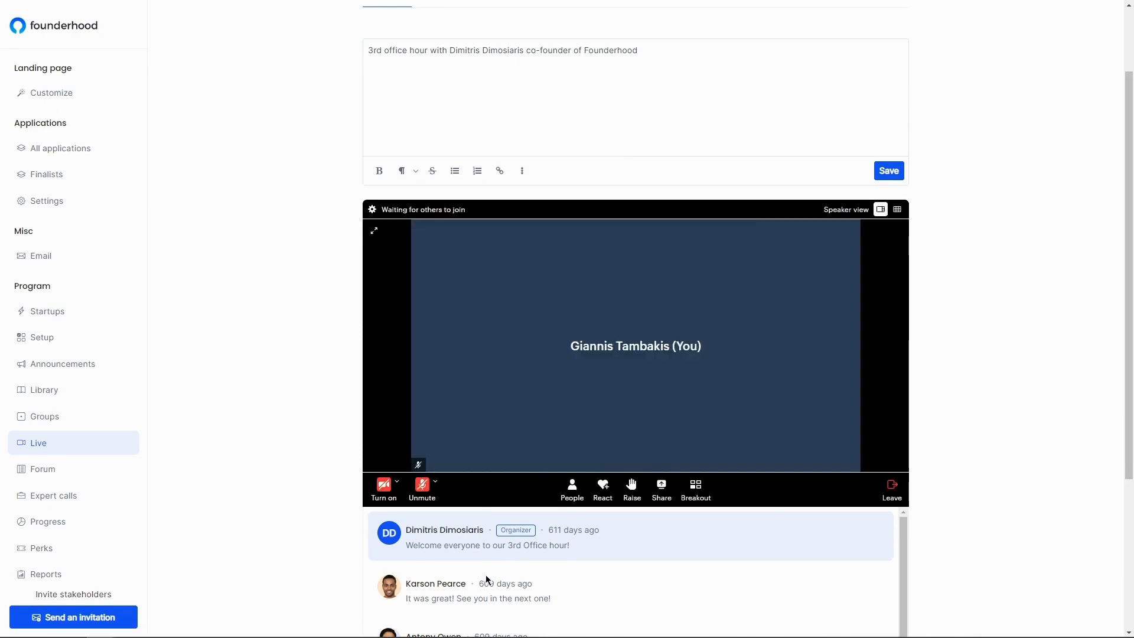
pyautogui.scroll(-3, 561, 560)
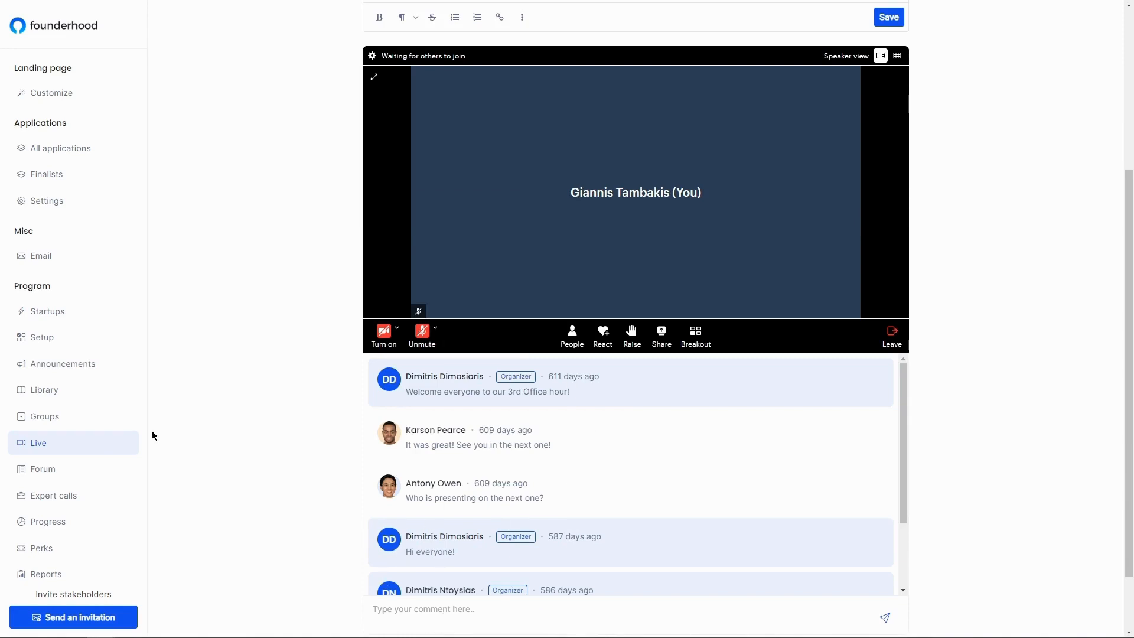
# - Review the library's educational material, the new perk form and the list of all perks
pyautogui.click(80, 394)
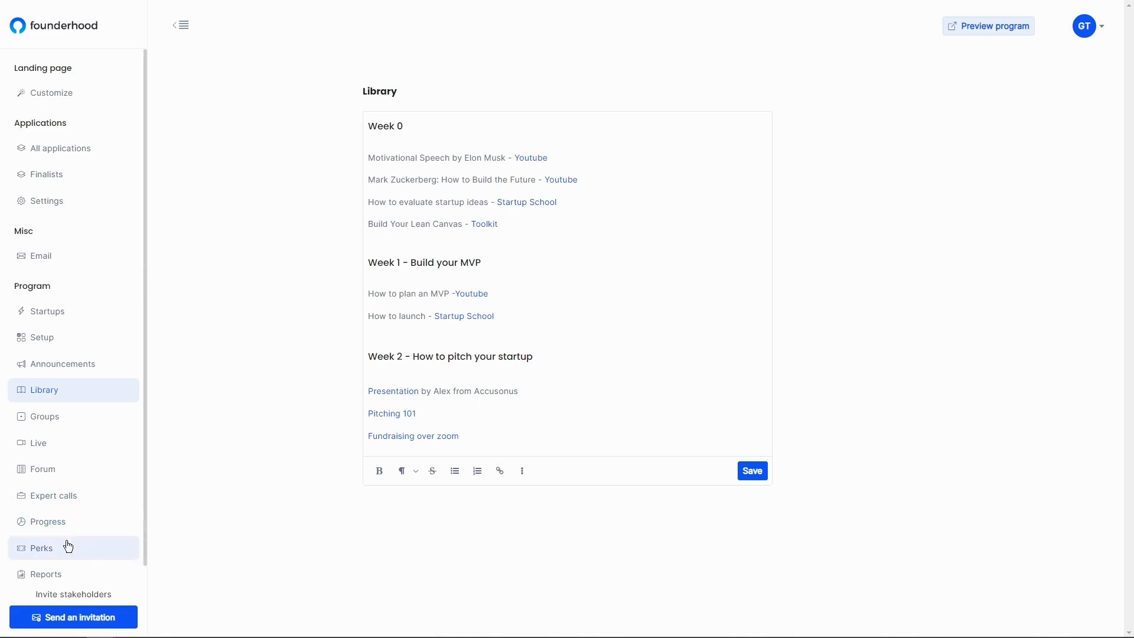
pyautogui.click(53, 554)
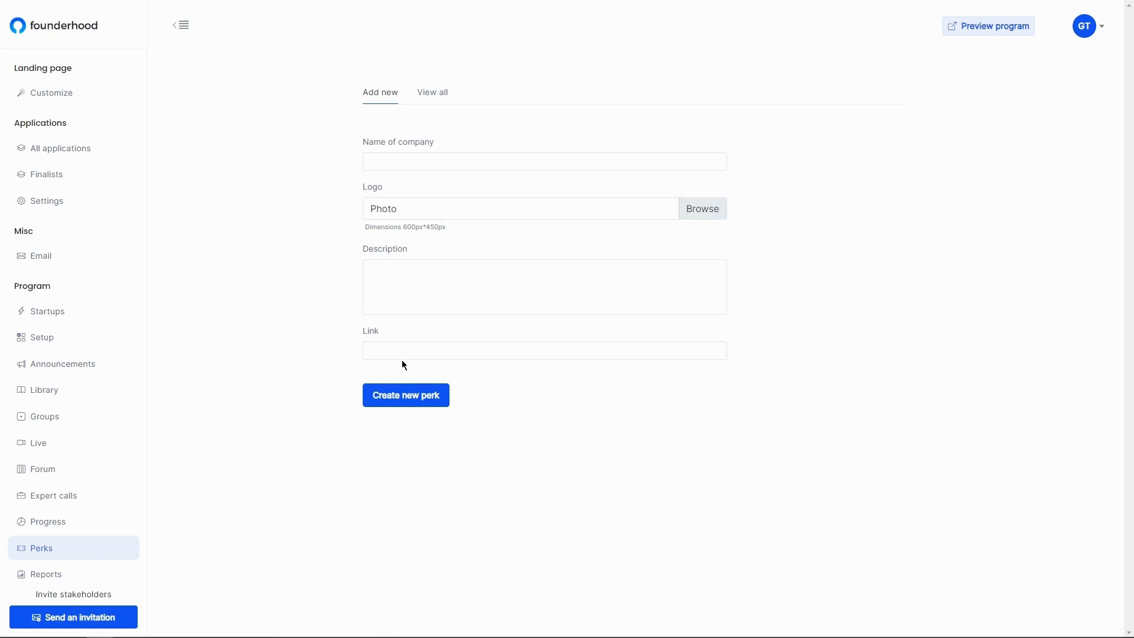
pyautogui.click(439, 95)
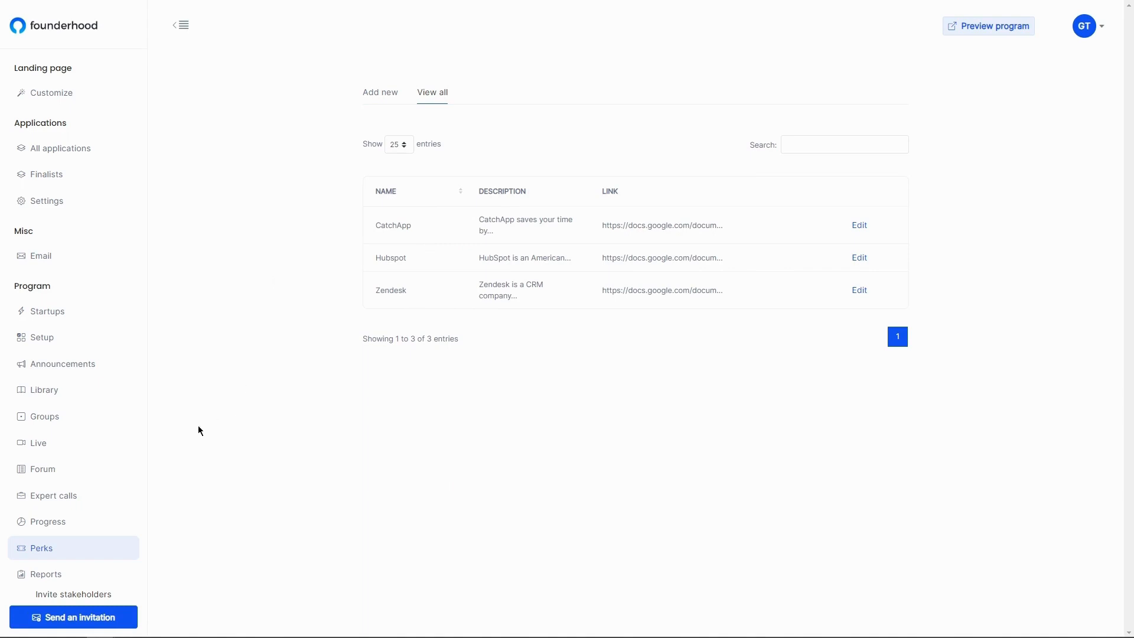
# - Open the forum and try to create a new post in the # Introductions channel
pyautogui.click(64, 470)
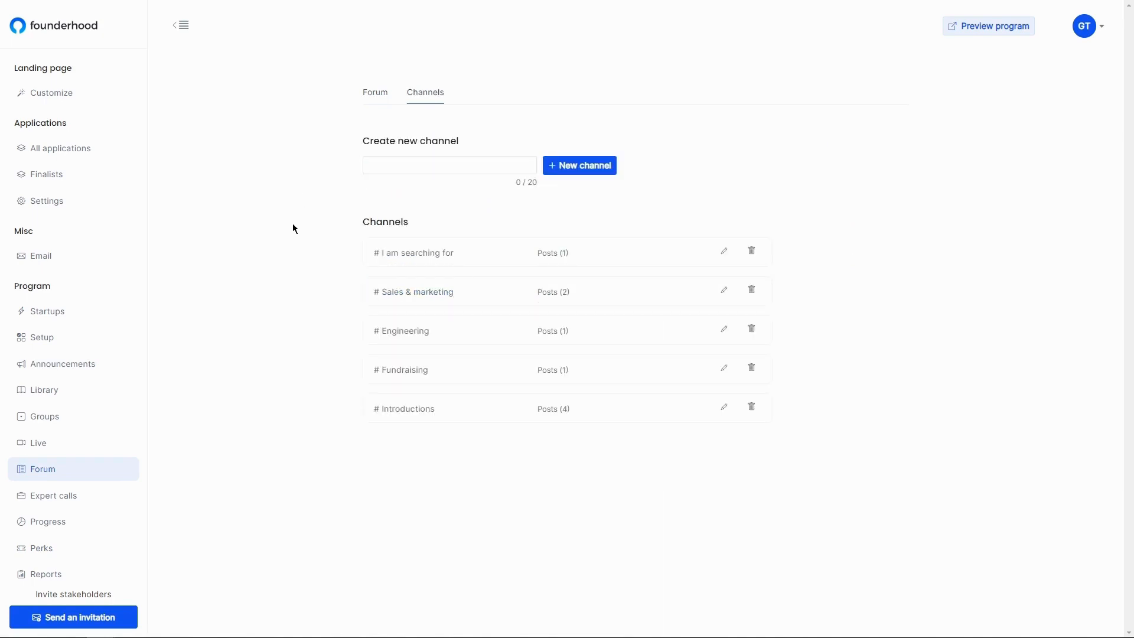
pyautogui.click(368, 95)
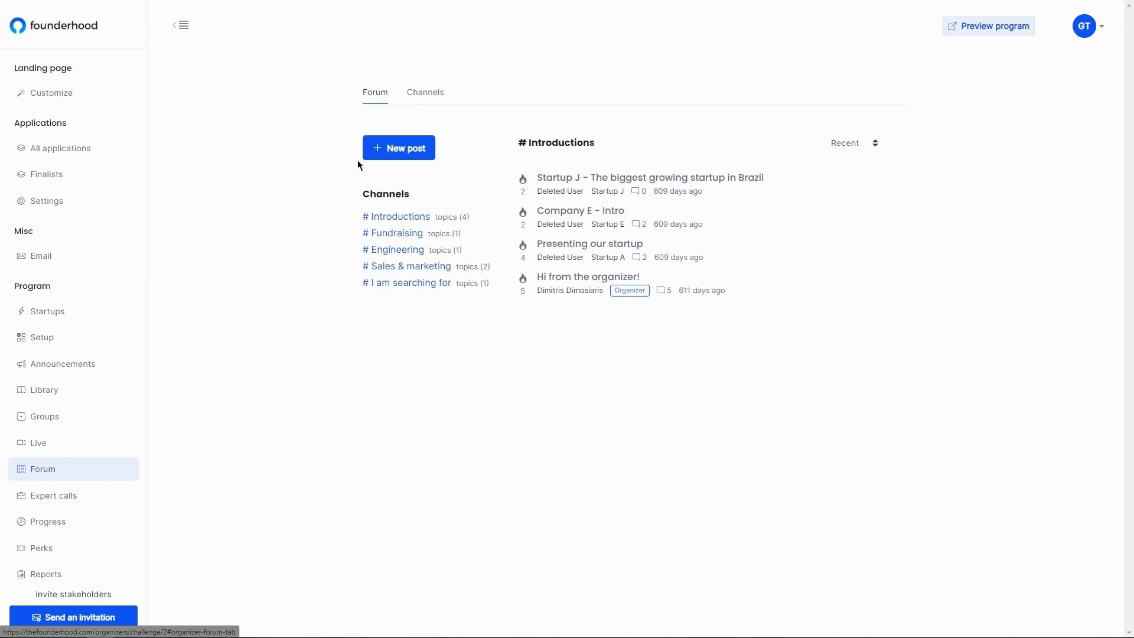
pyautogui.click(390, 152)
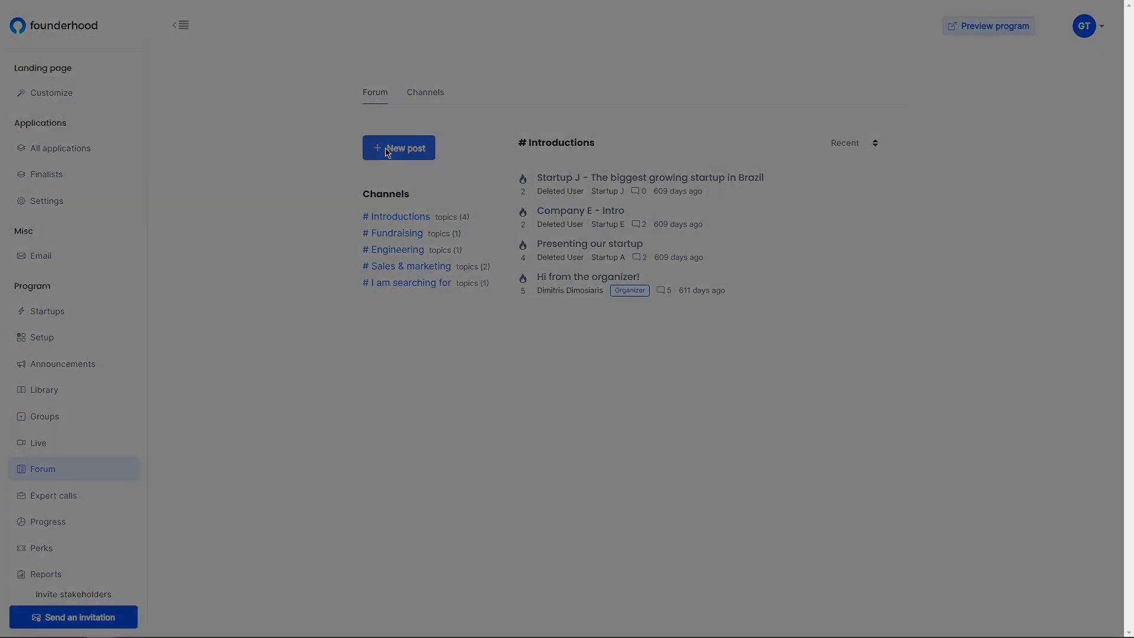
pyautogui.click(501, 291)
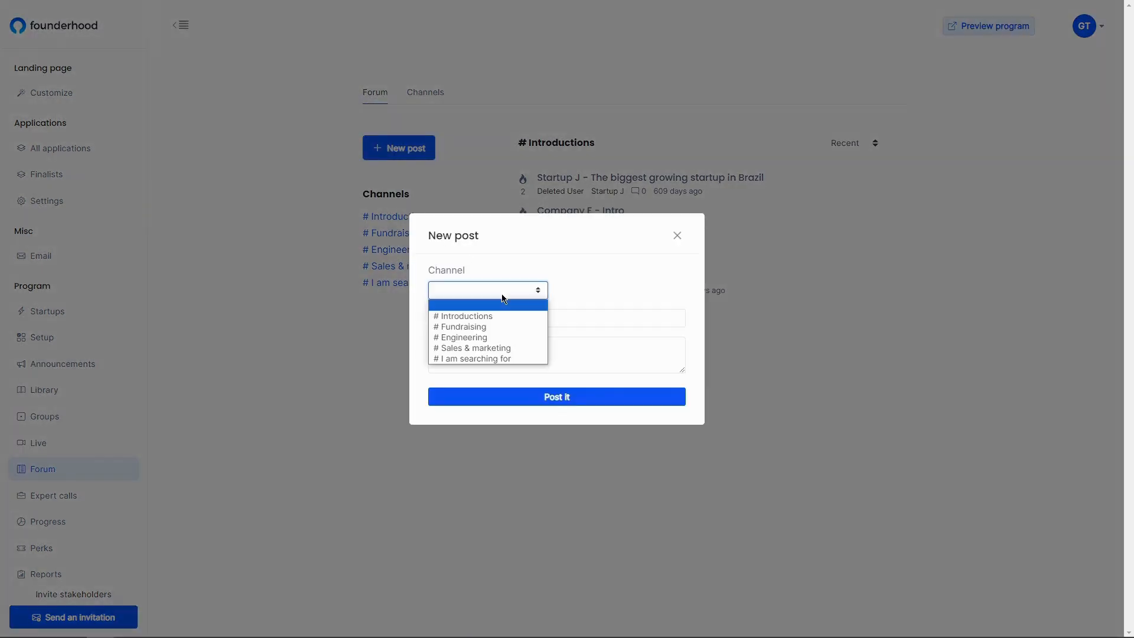
pyautogui.click(480, 316)
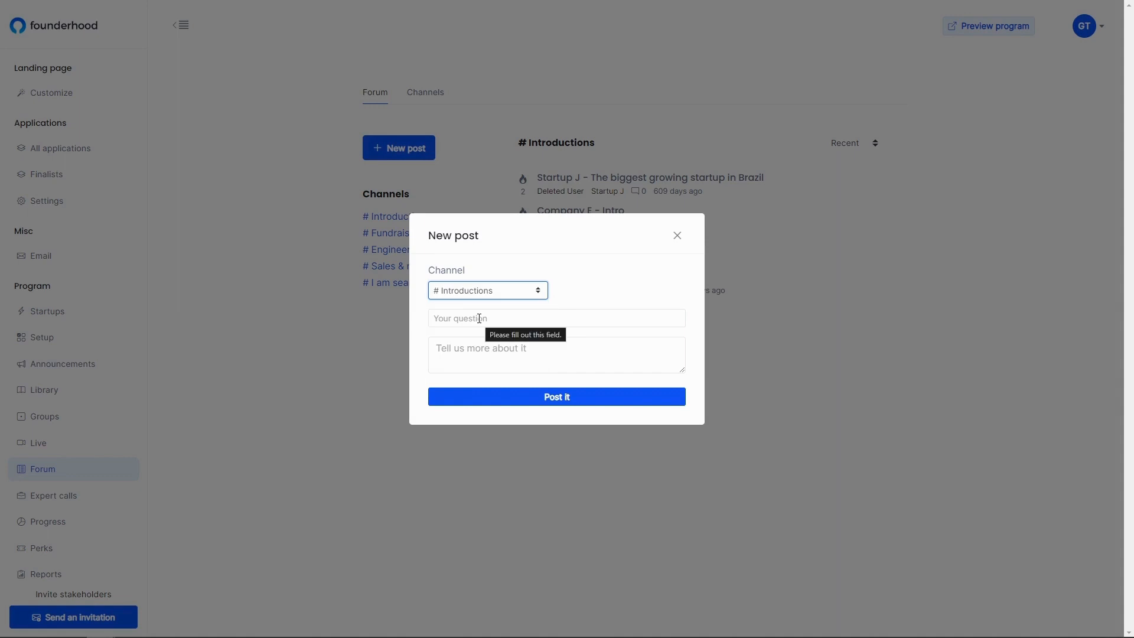
pyautogui.click(479, 318)
pyautogui.click(476, 345)
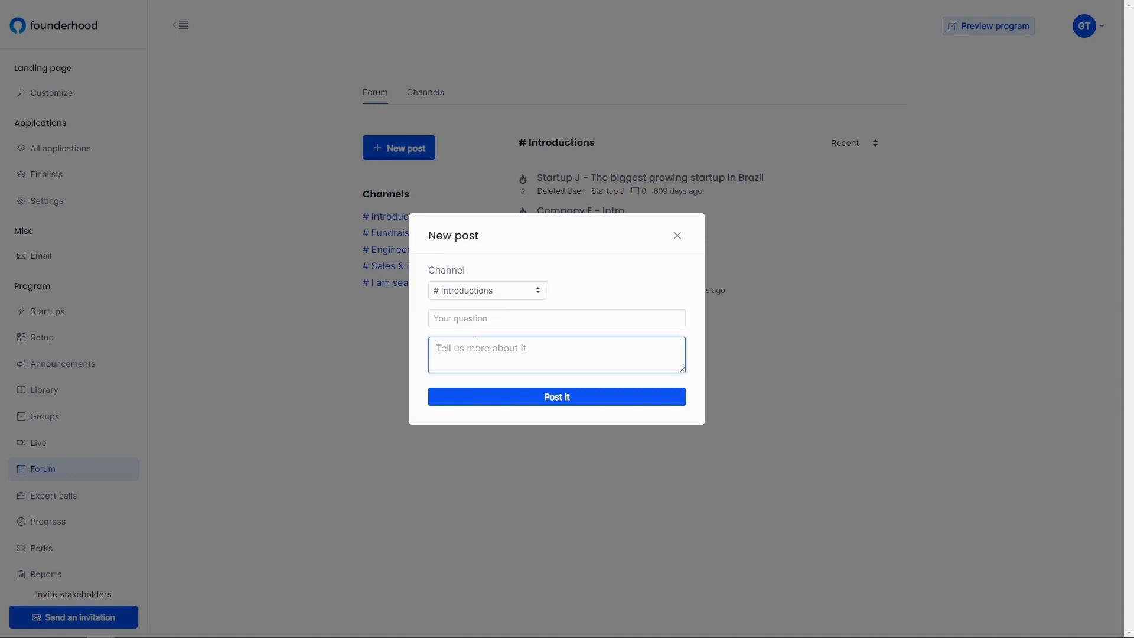
pyautogui.click(493, 401)
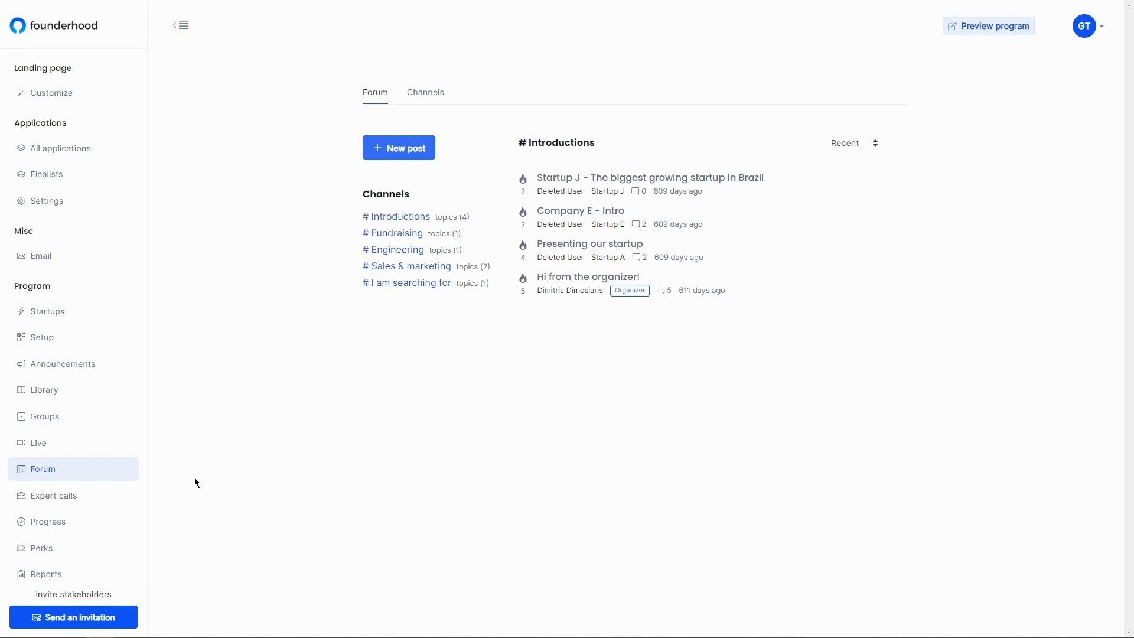
# - Turn on participant notifications for the program's welcome announcement
pyautogui.click(42, 366)
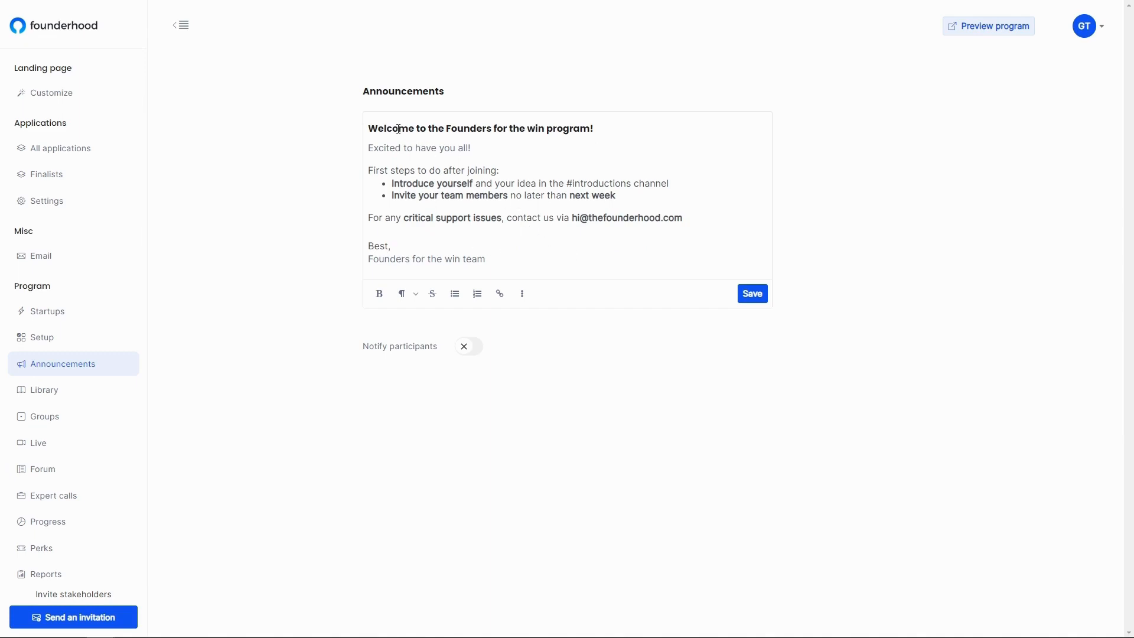
pyautogui.click(477, 354)
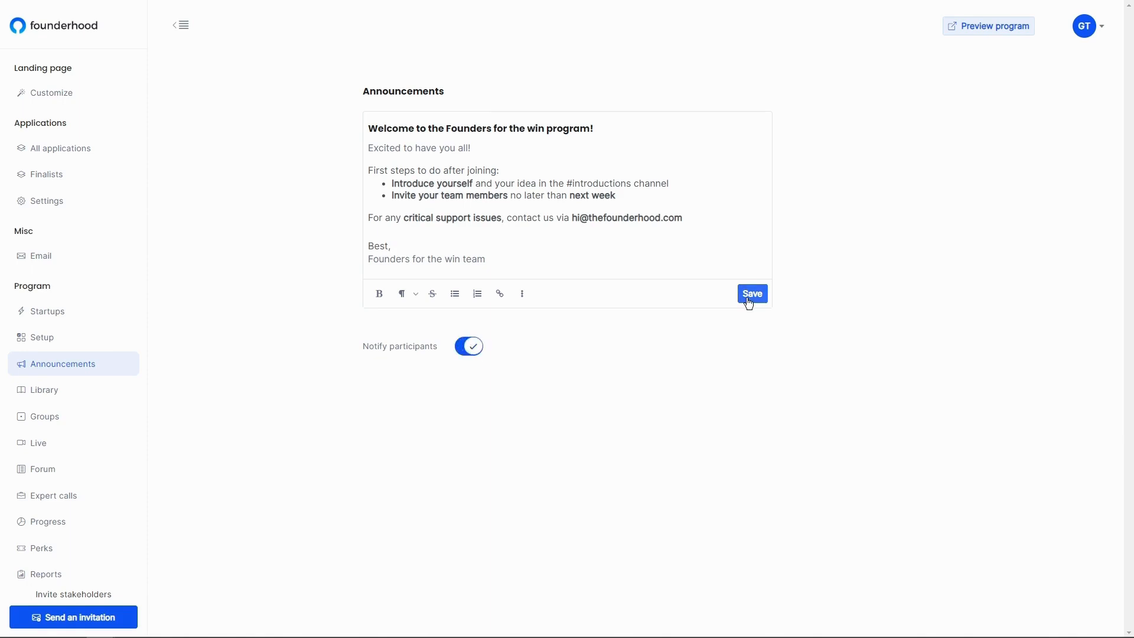
# - Draft an email to all people in Main program from the [Basic Announcement] template
pyautogui.click(46, 256)
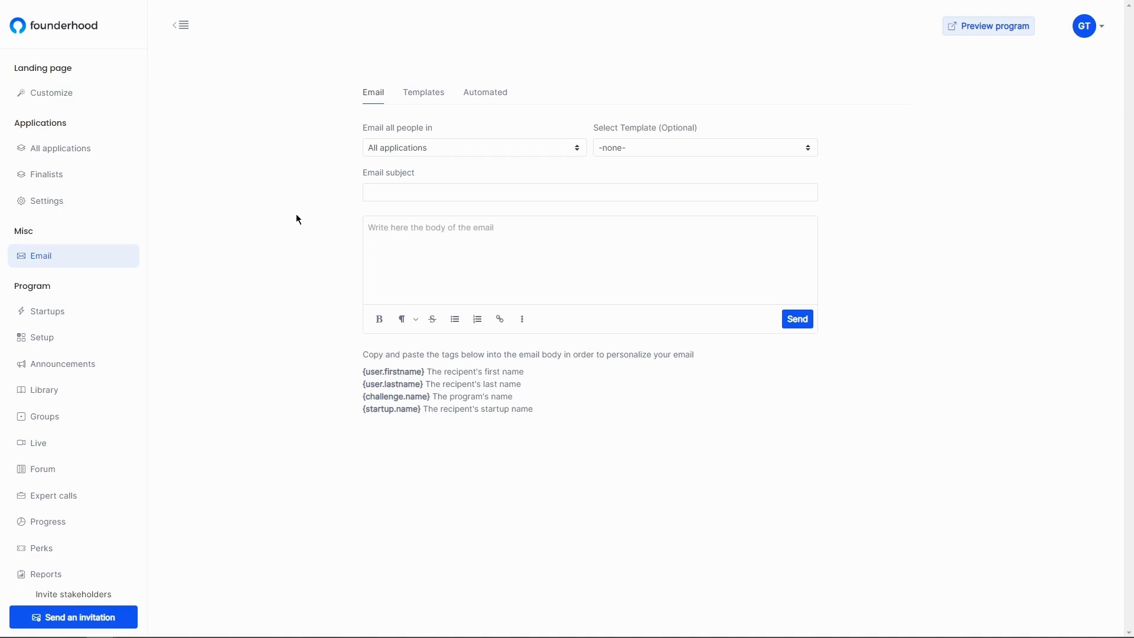
pyautogui.click(395, 153)
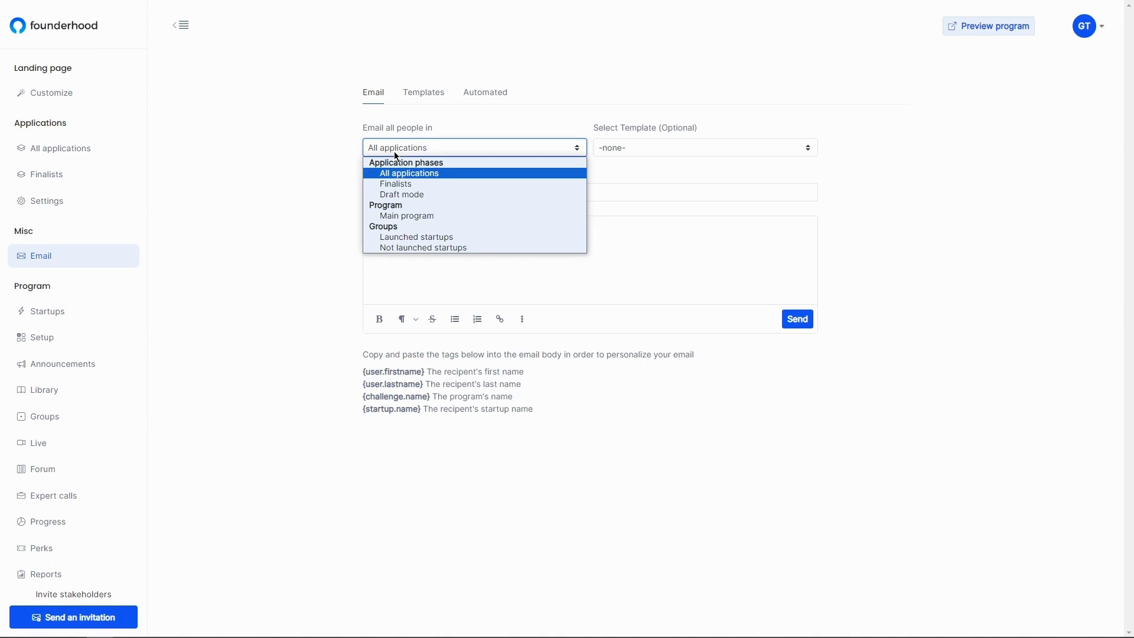
pyautogui.click(416, 216)
pyautogui.click(618, 153)
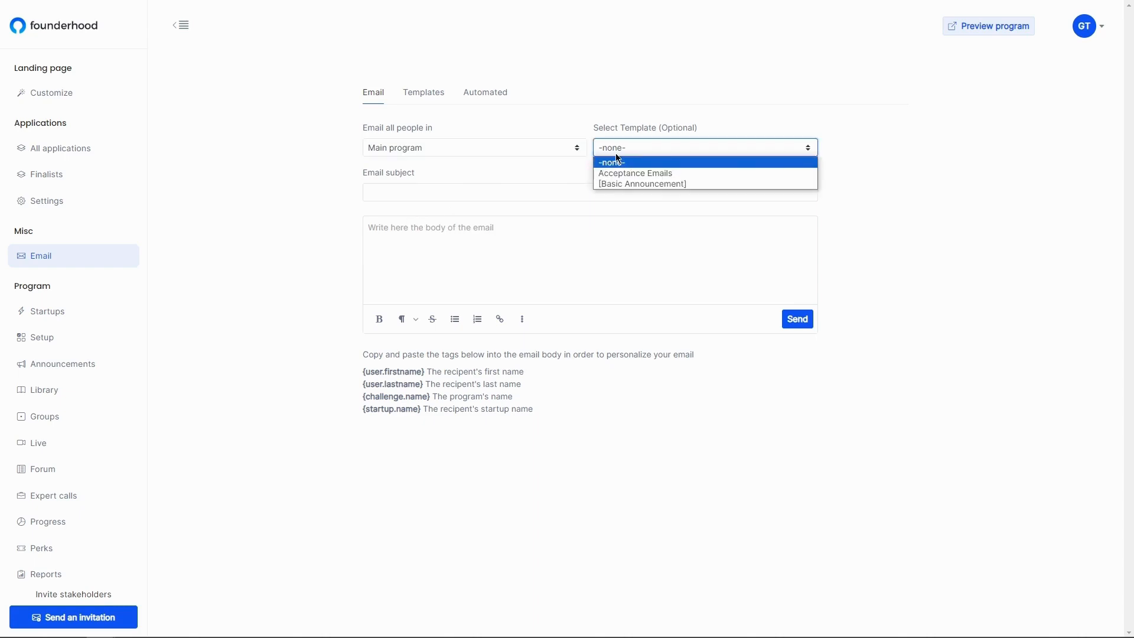
pyautogui.click(608, 183)
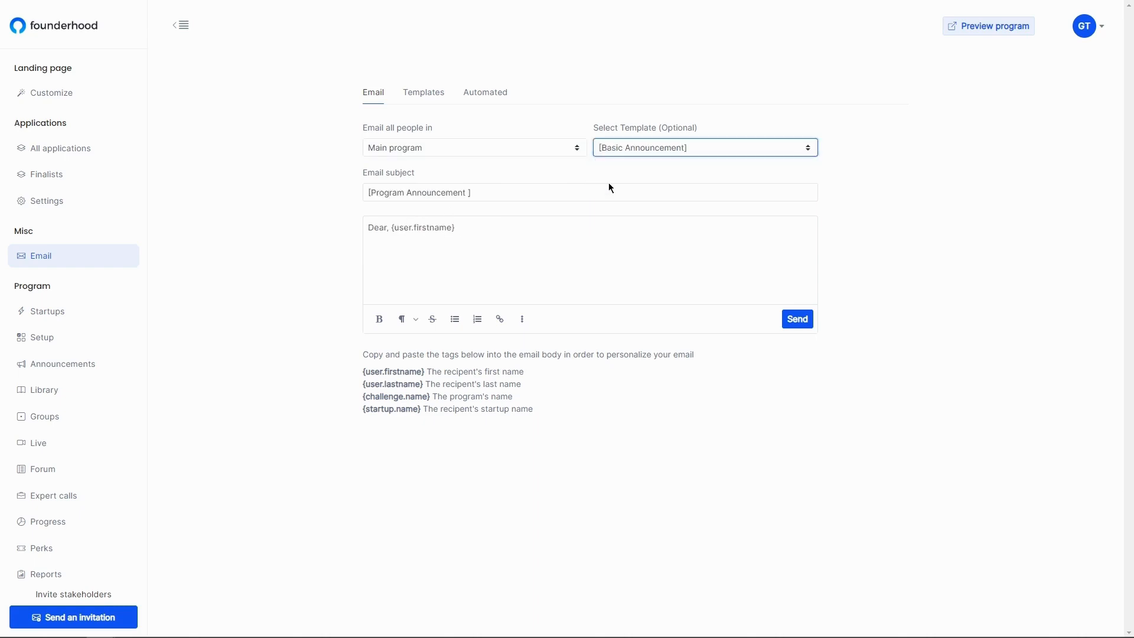
# - Review the form for creating email templates, then return to the email draft and its saved template choices
pyautogui.click(472, 238)
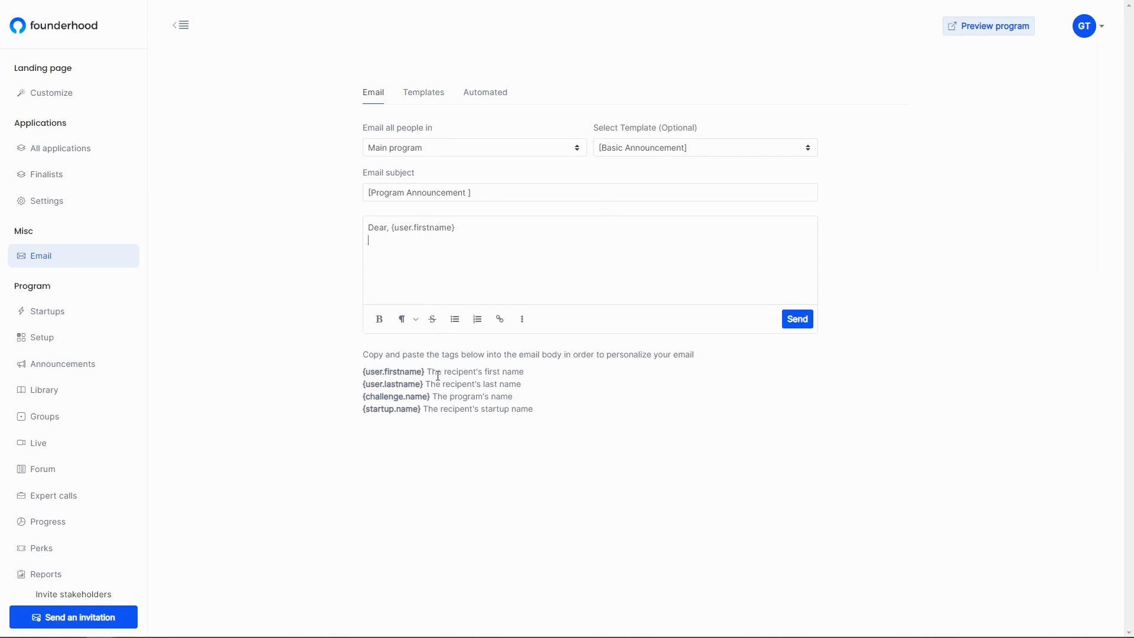
pyautogui.click(423, 99)
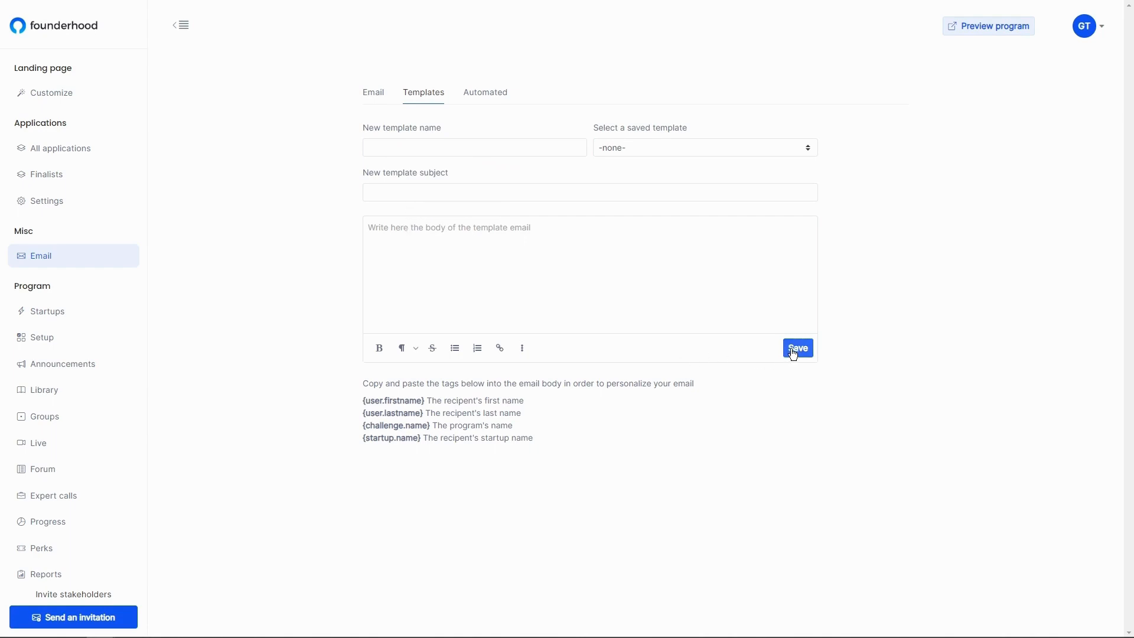
pyautogui.click(374, 94)
pyautogui.click(657, 148)
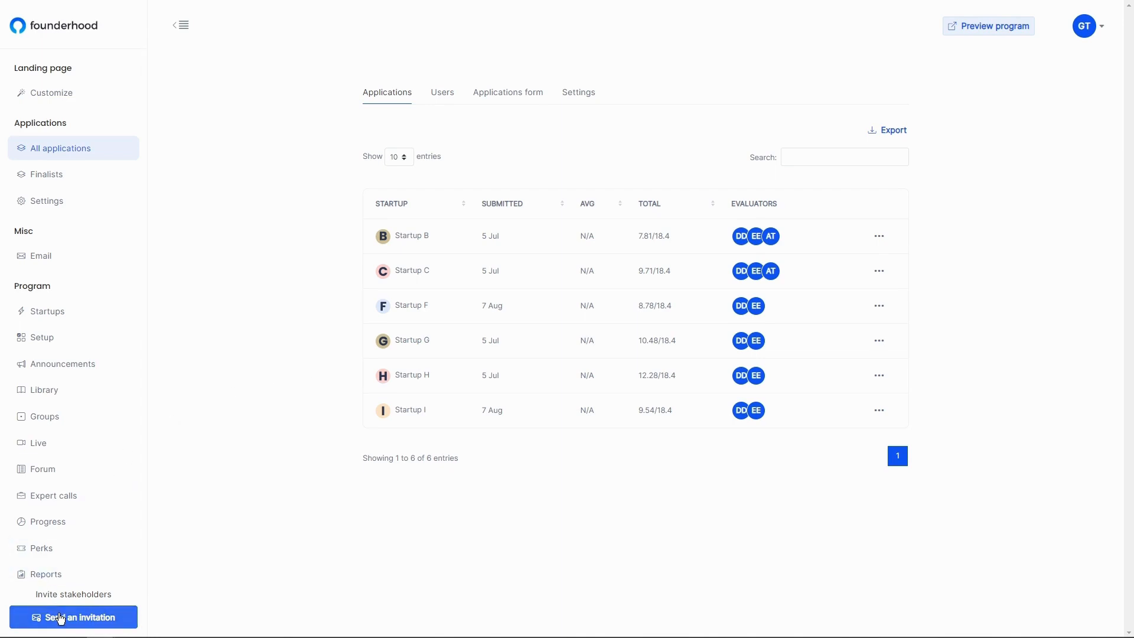
# - Examine the stakeholder invitation form and its available roles, then close it without sending an invitation
pyautogui.click(109, 618)
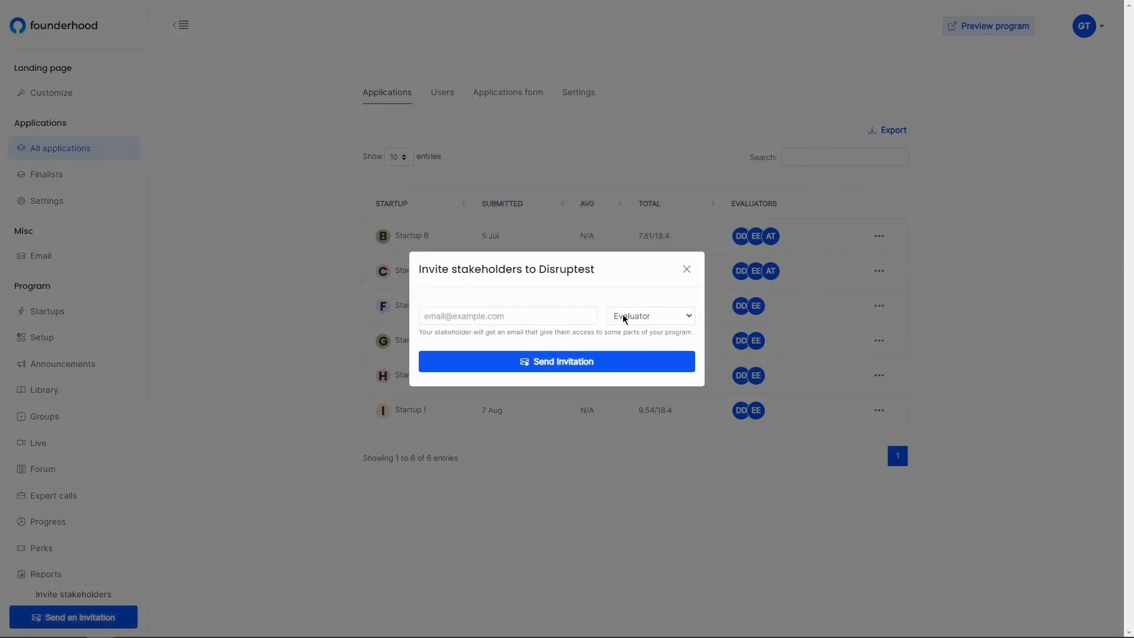
pyautogui.click(625, 317)
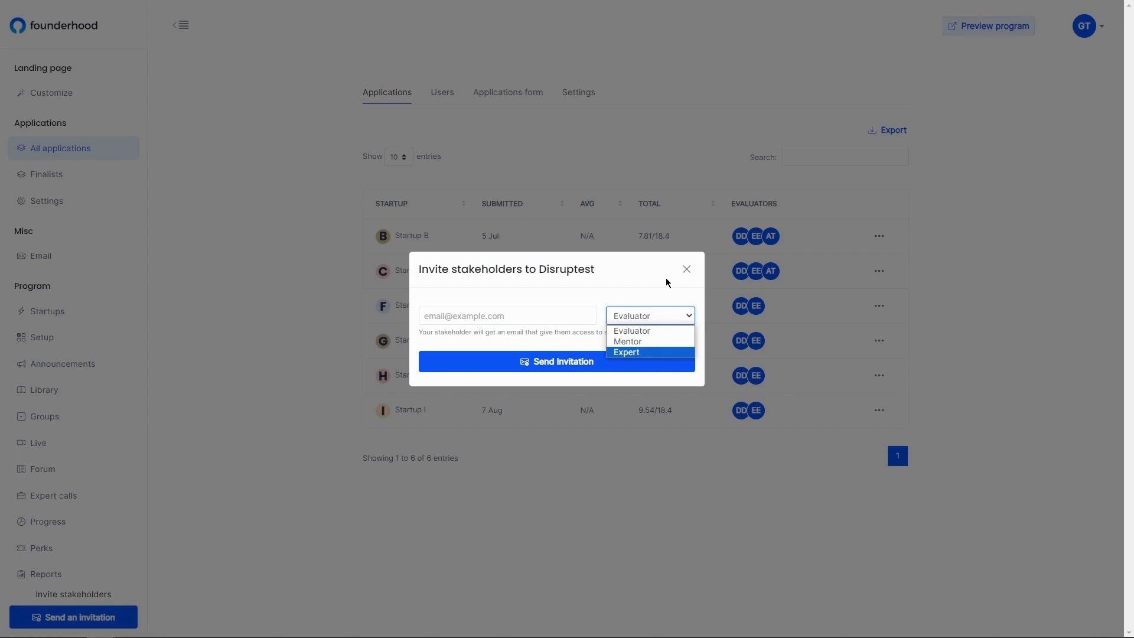
pyautogui.click(257, 331)
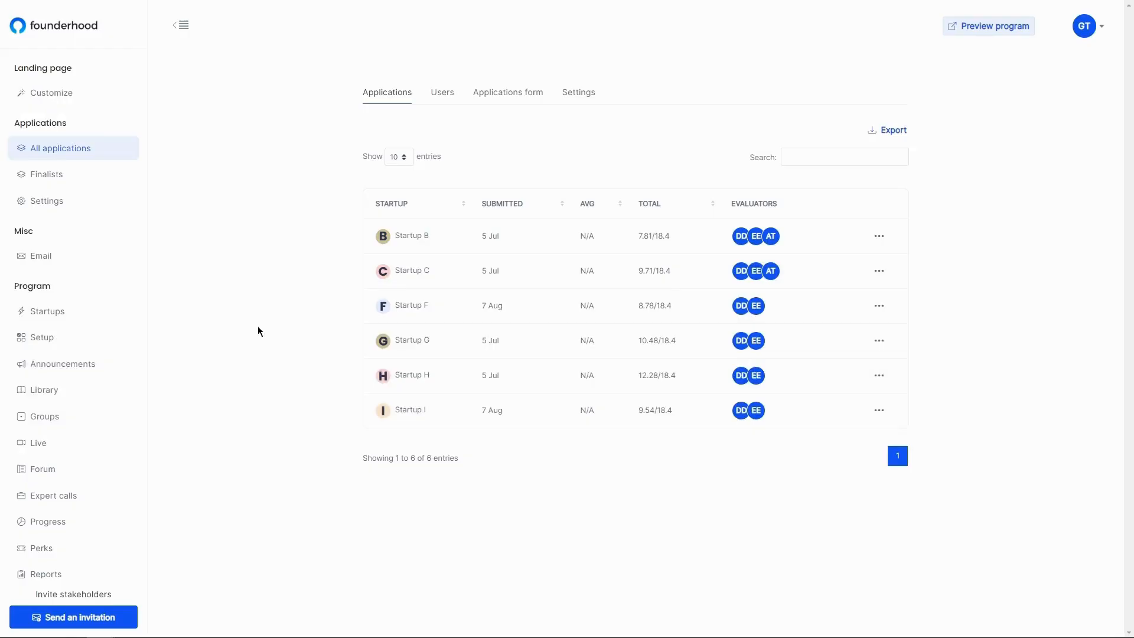
# - Review the expert calls list, the expert meetings analytics and the expert categories
pyautogui.click(68, 497)
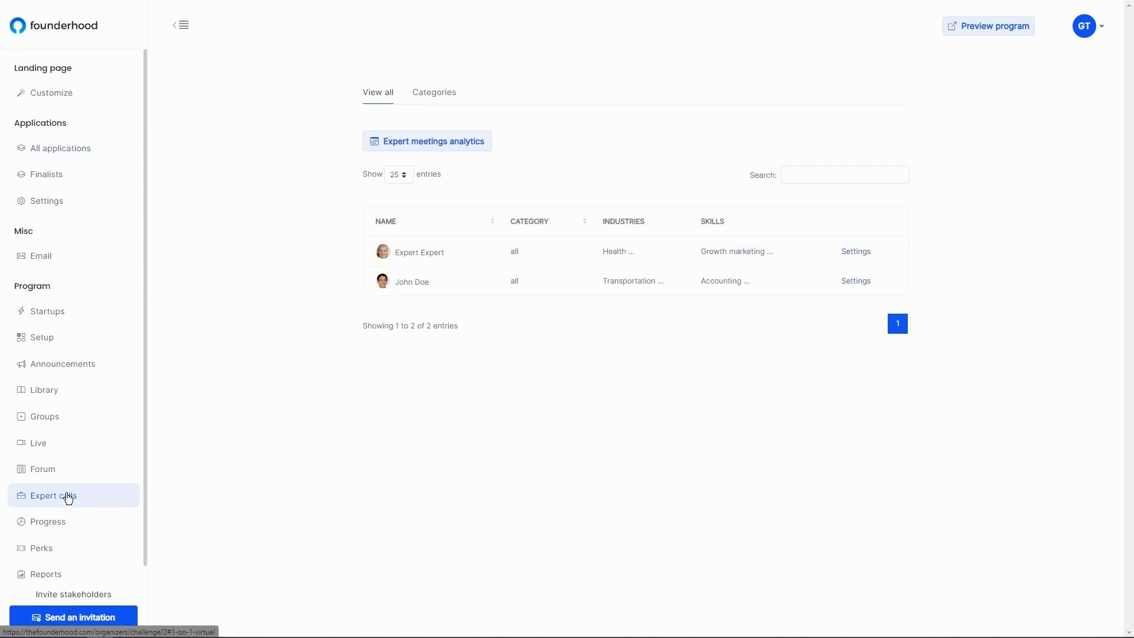
pyautogui.click(388, 141)
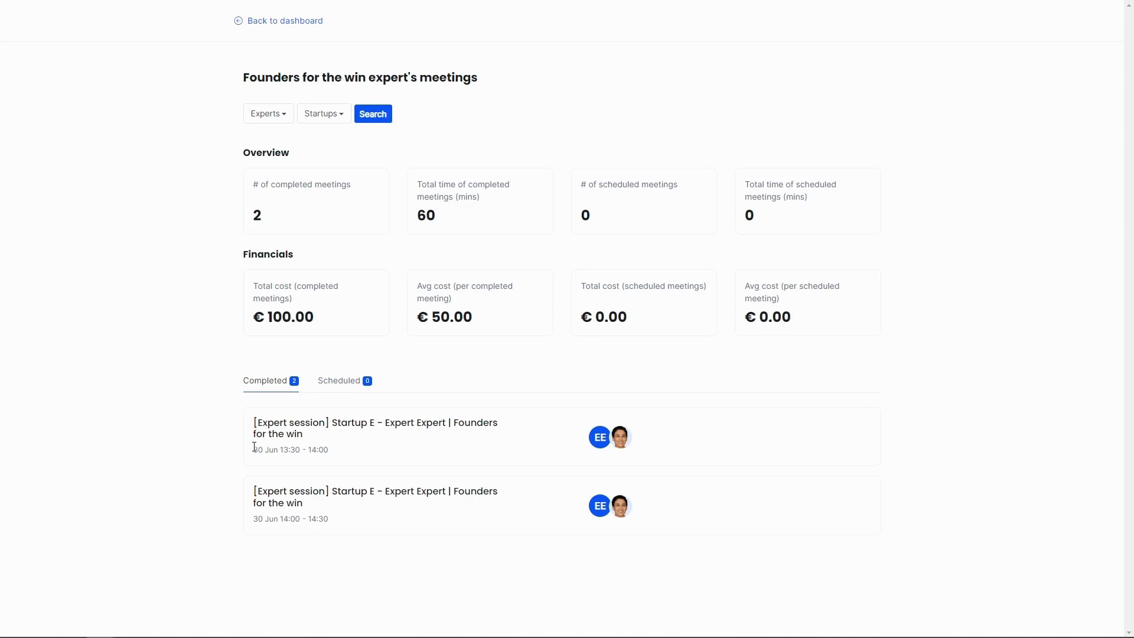
pyautogui.hotkey('alt', 'Left')
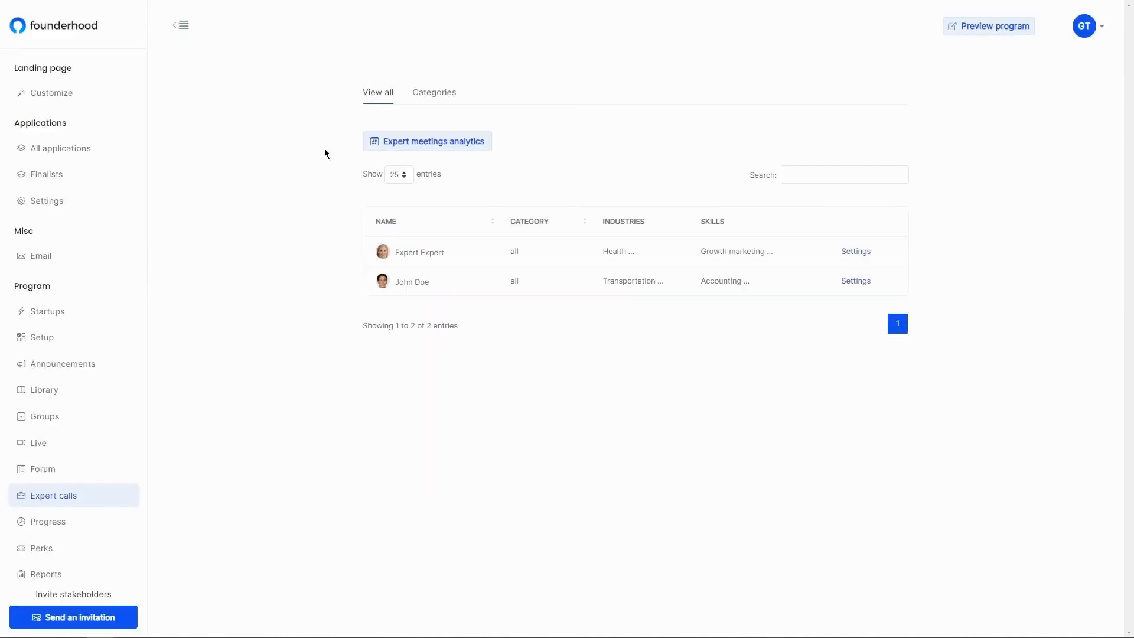
pyautogui.click(434, 95)
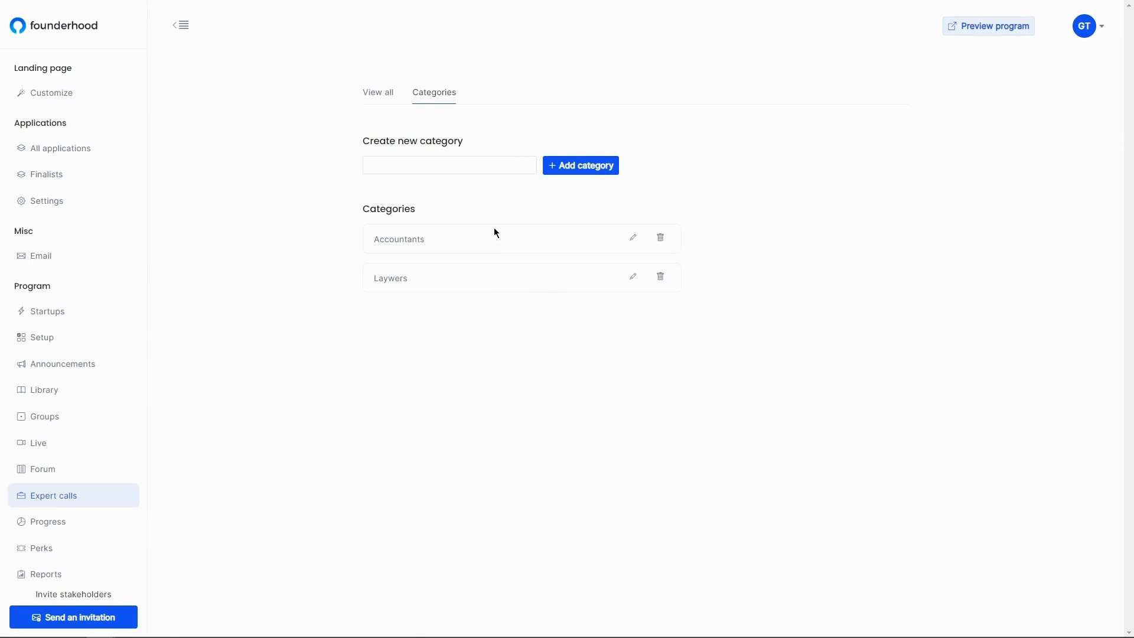
pyautogui.hotkey('alt', 'Left')
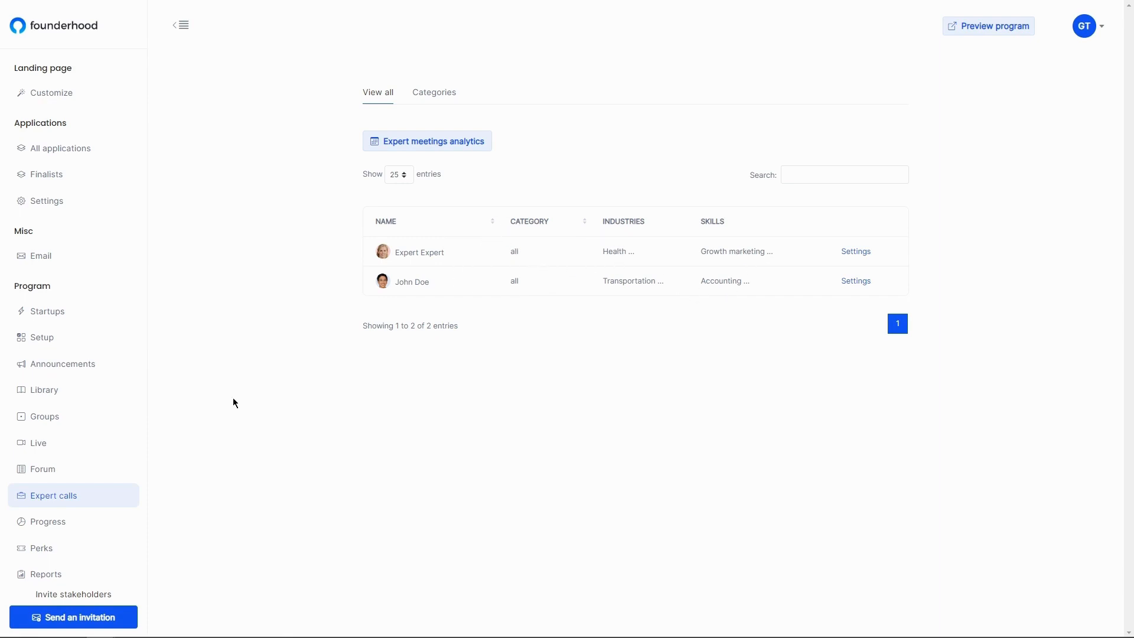
# - Open Startup A from the program's startups and review its overview, task list and new task form
pyautogui.click(76, 317)
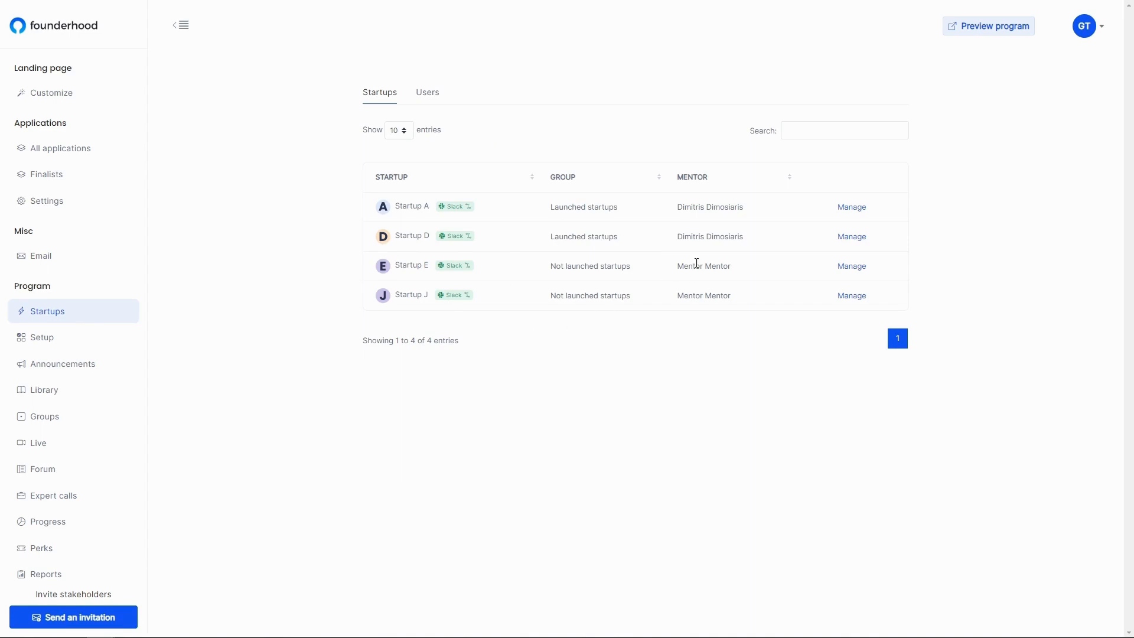
pyautogui.click(850, 208)
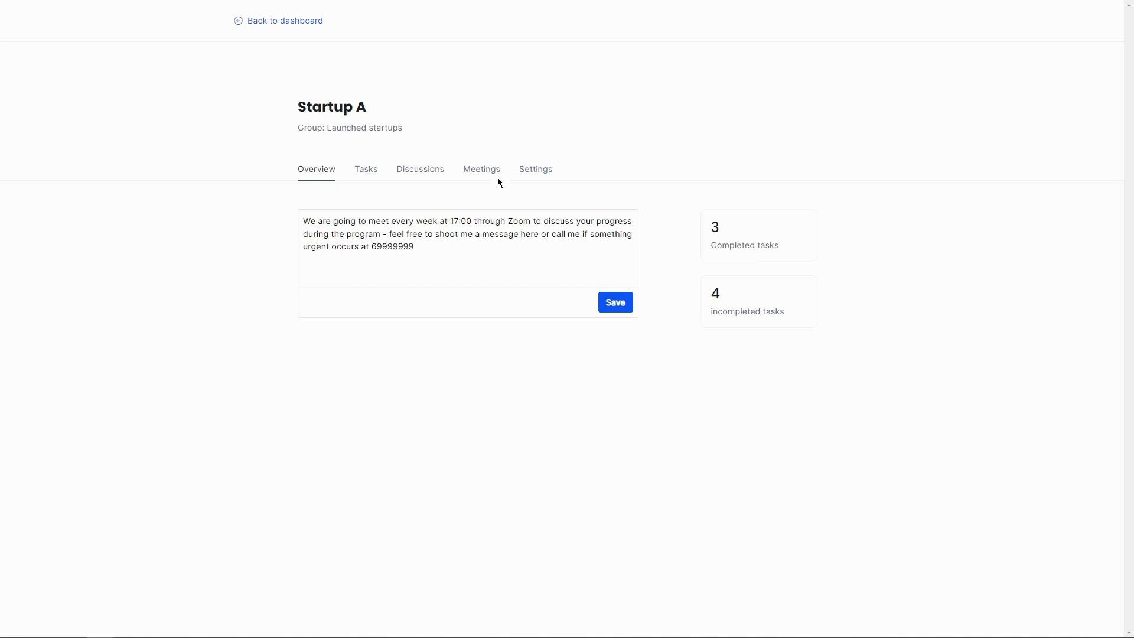
pyautogui.click(367, 170)
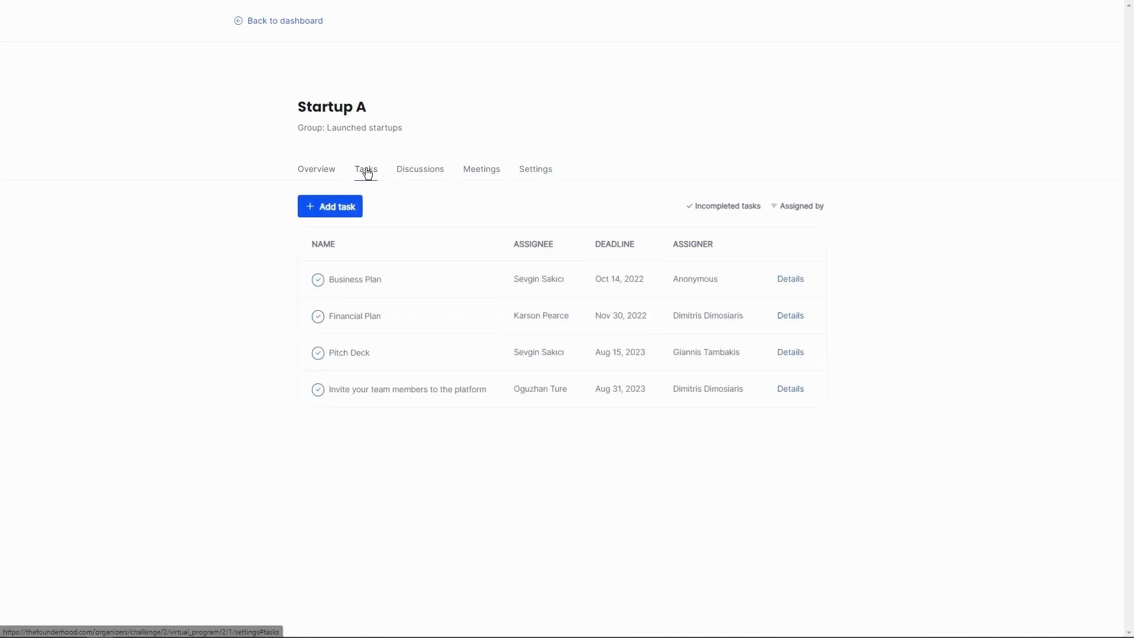
pyautogui.click(321, 212)
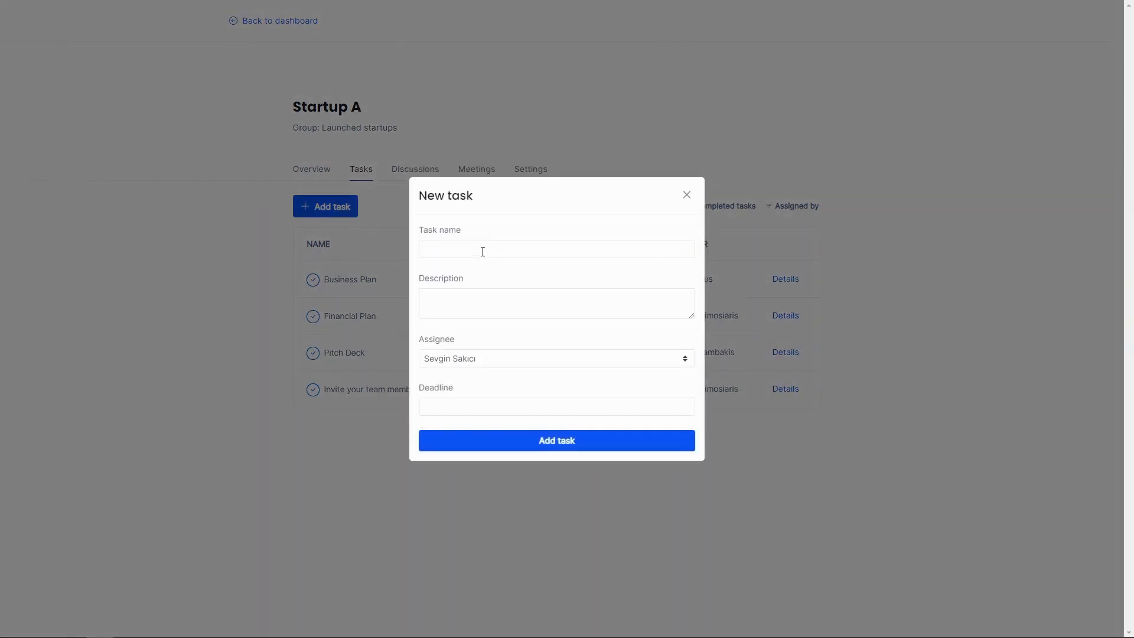
pyautogui.click(687, 195)
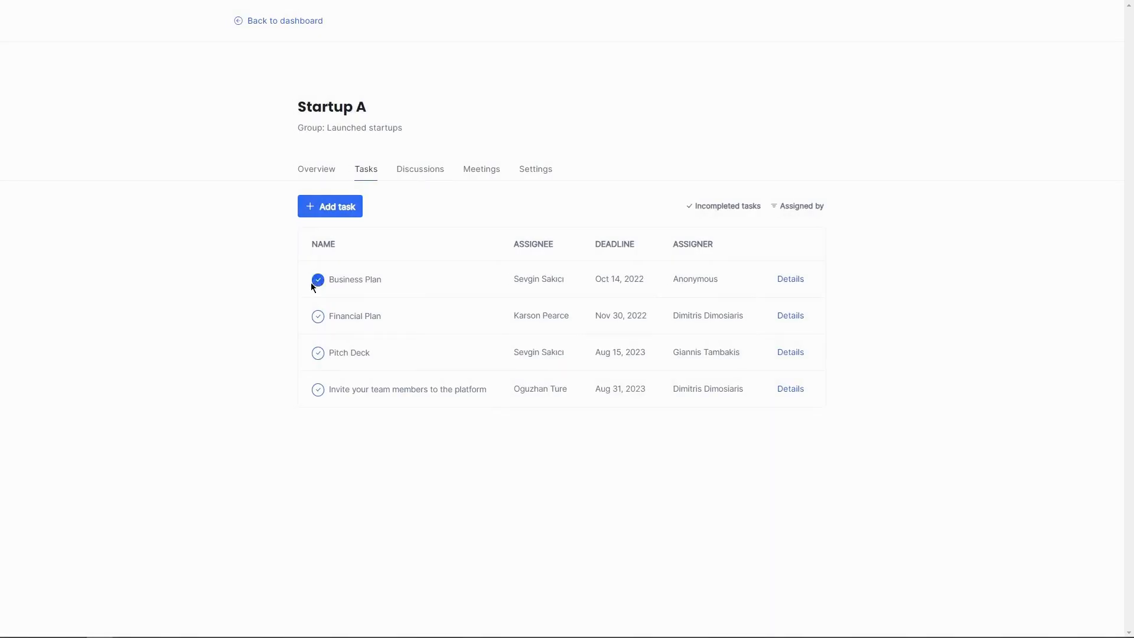
pyautogui.click(318, 319)
# - Review Startup A's discussions, meetings, new meeting form and settings
pyautogui.click(420, 170)
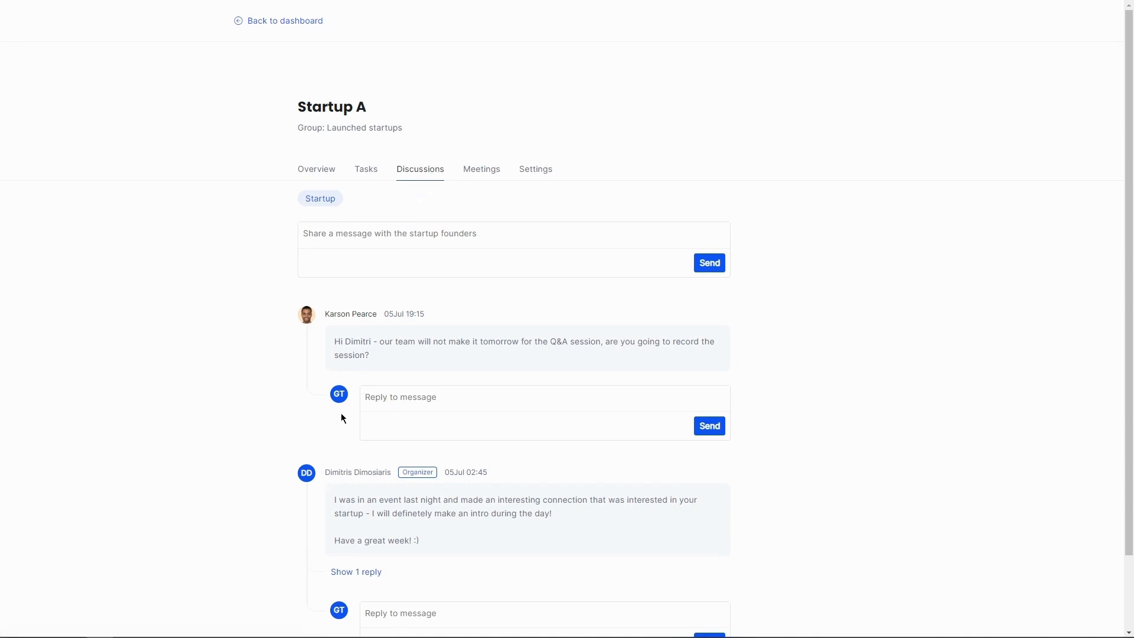
pyautogui.click(485, 178)
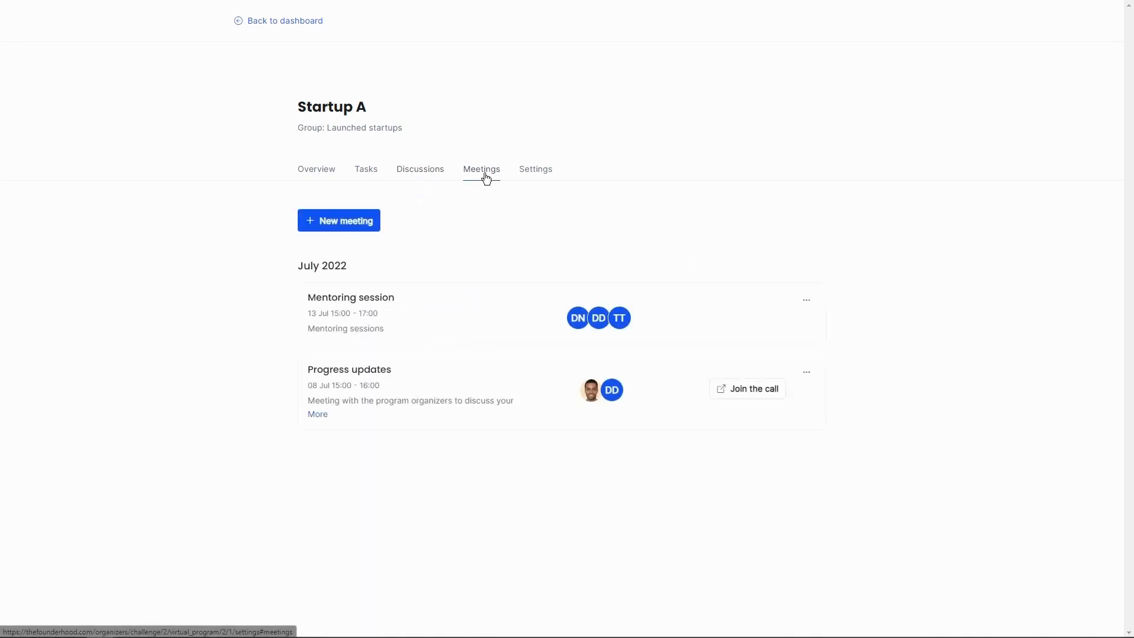
pyautogui.click(324, 222)
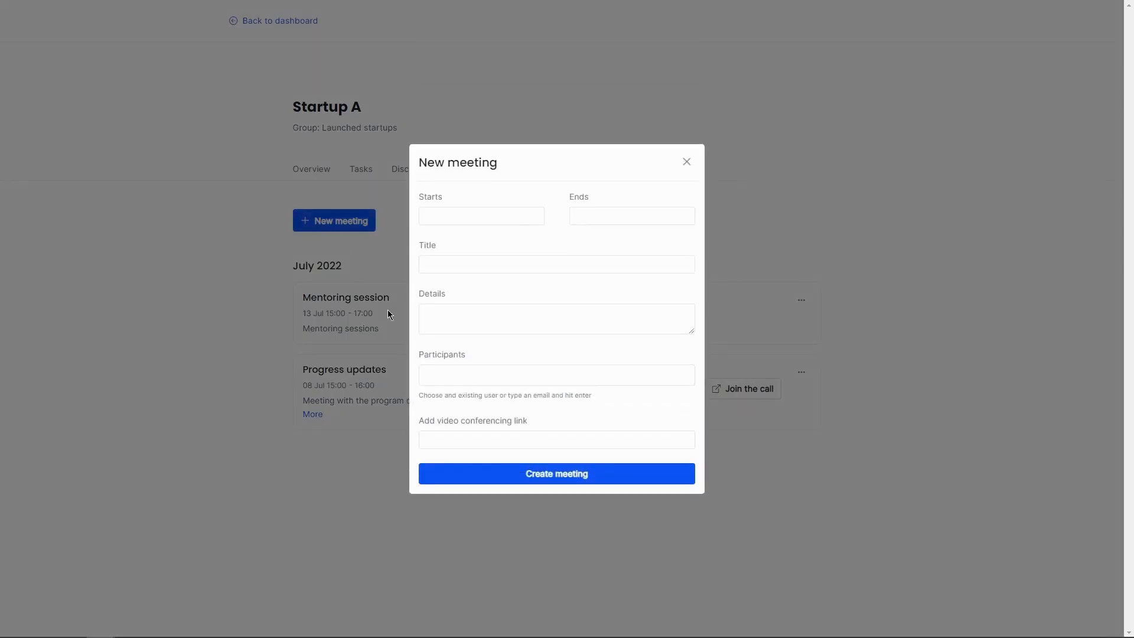
pyautogui.click(686, 161)
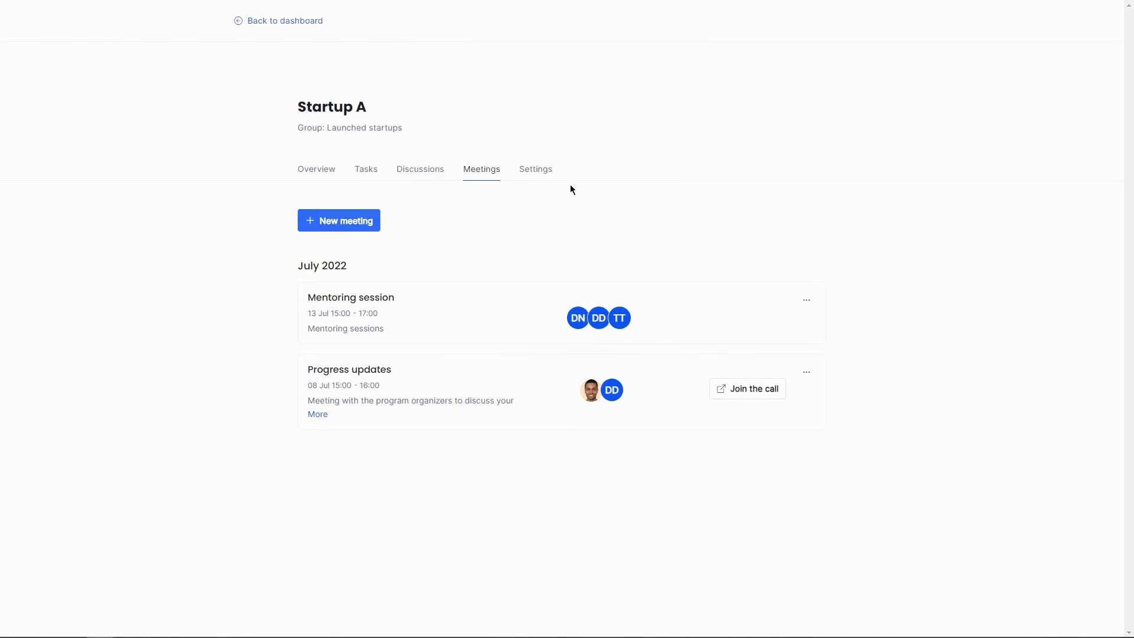
pyautogui.click(544, 172)
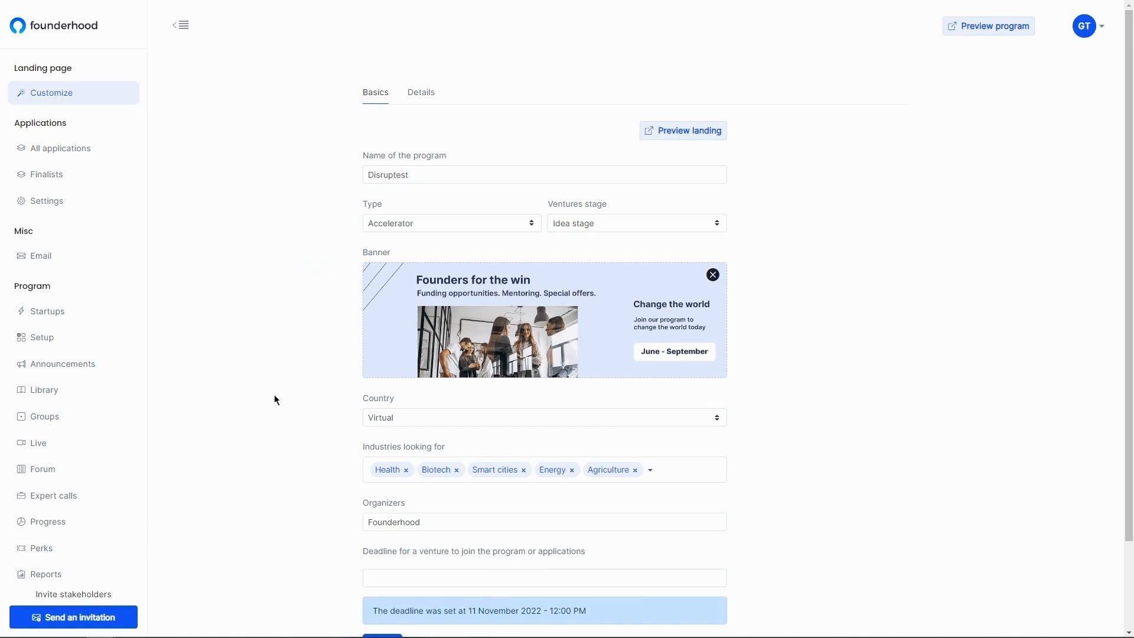
# - Examine the startups' progress reports and their KPI charts
pyautogui.click(83, 523)
pyautogui.scroll(-3, 349, 324)
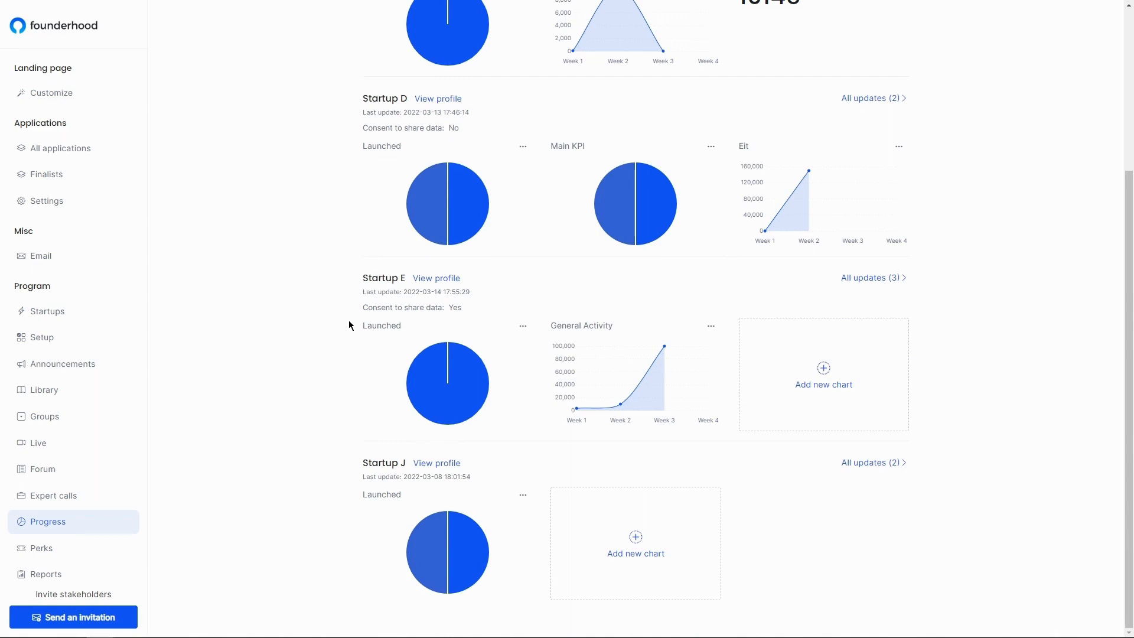
pyautogui.scroll(3, 349, 321)
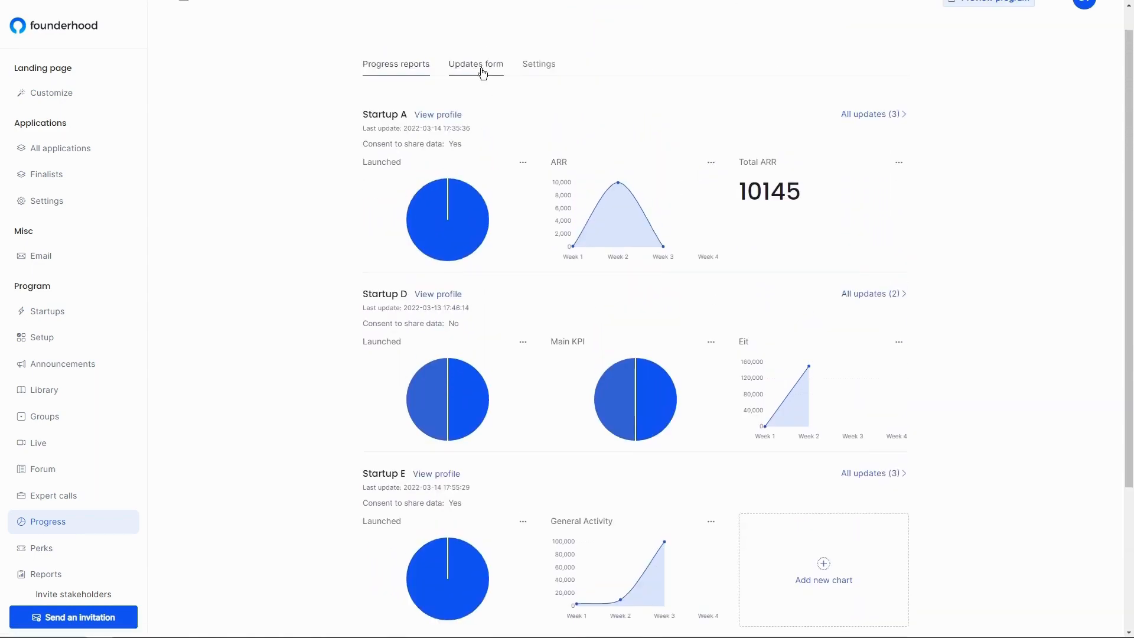
# - Read through the fields and options of the progress updates form
pyautogui.click(480, 65)
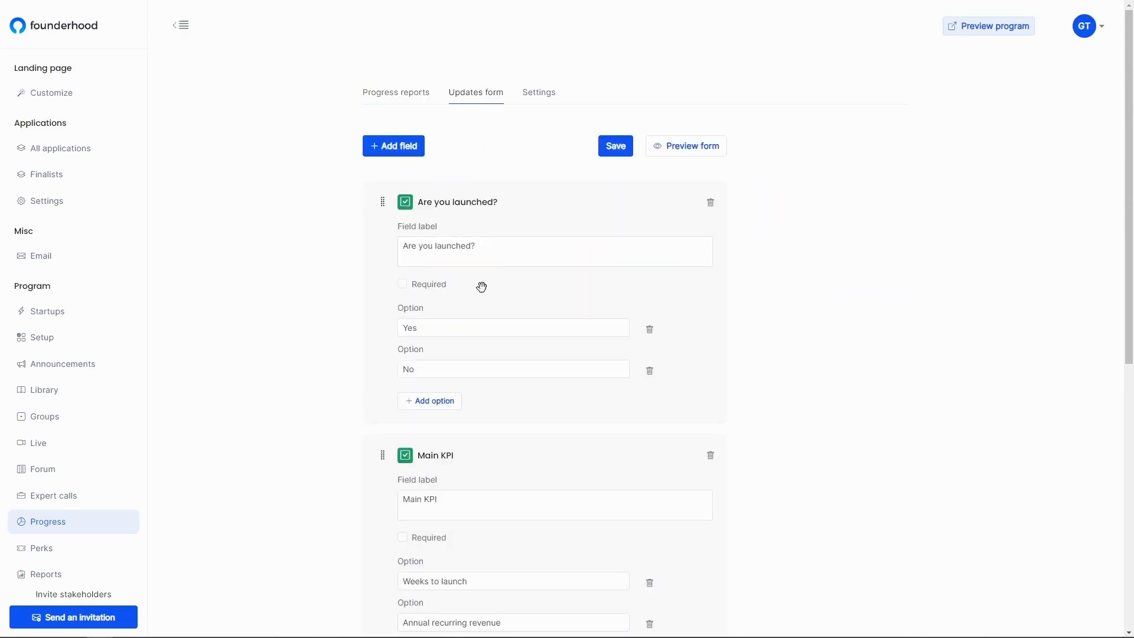
pyautogui.scroll(-2, 481, 286)
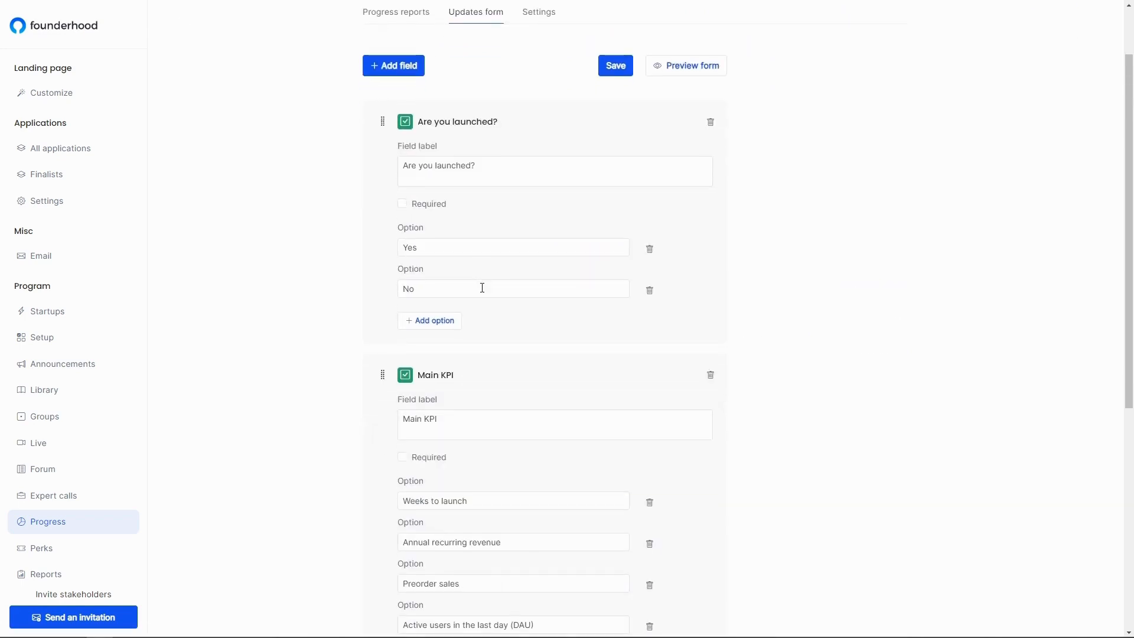
pyautogui.scroll(2, 481, 287)
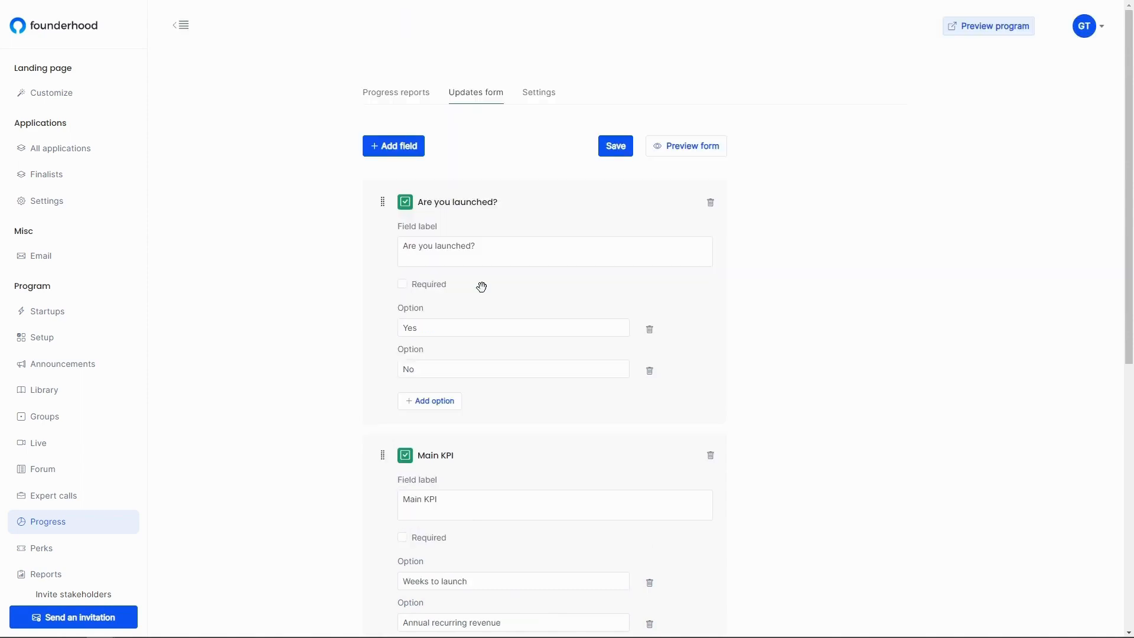
pyautogui.scroll(-10, 481, 287)
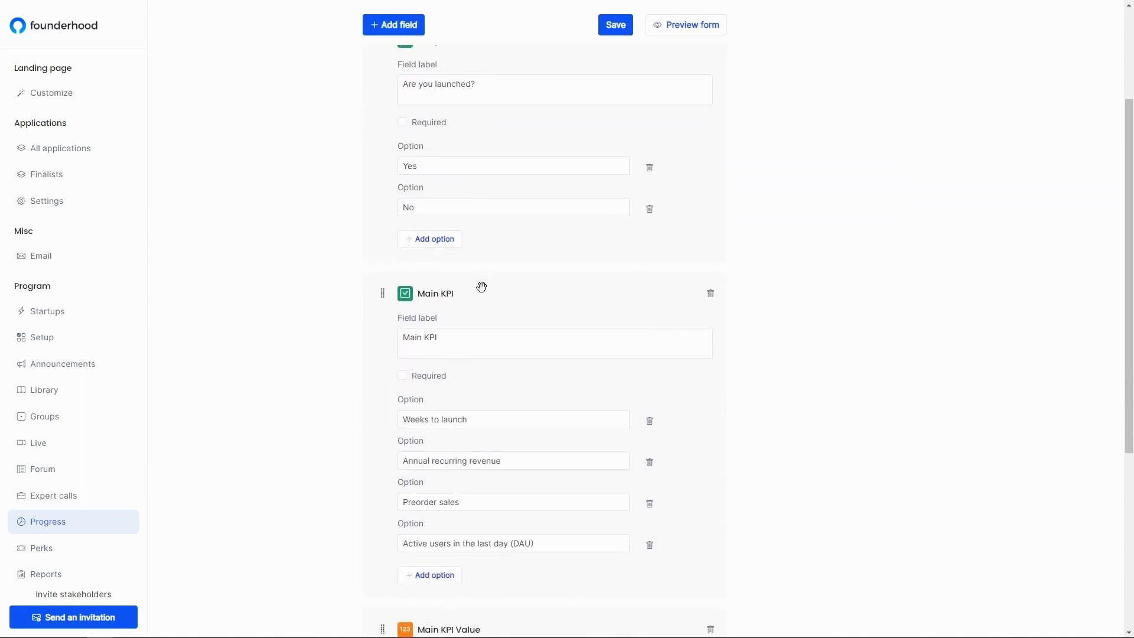
pyautogui.scroll(-1, 481, 287)
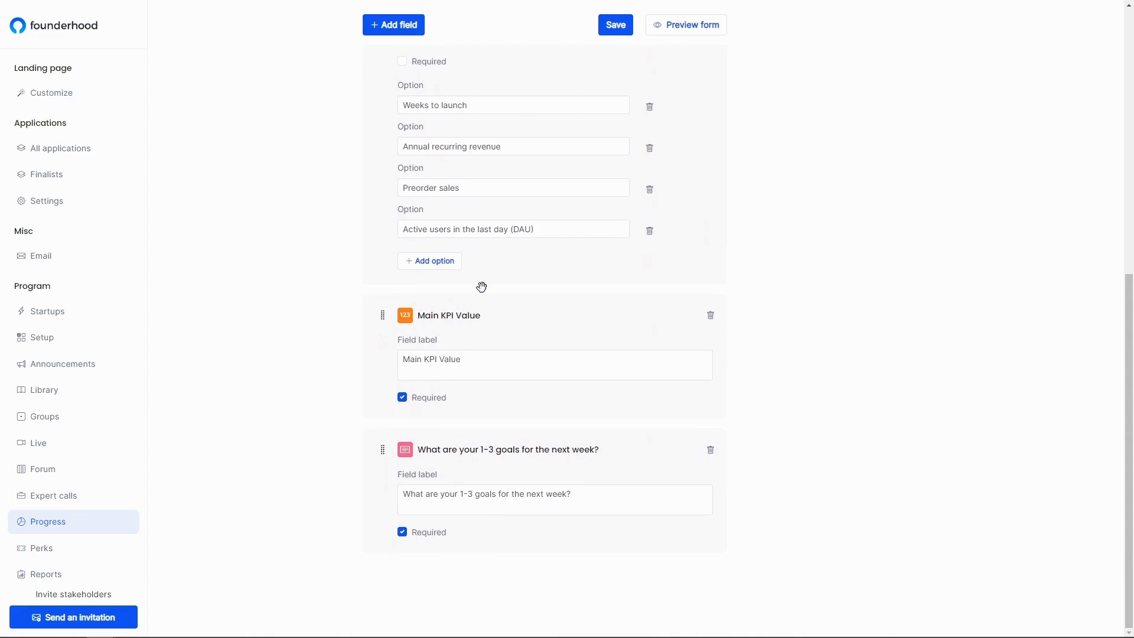
pyautogui.scroll(10, 483, 289)
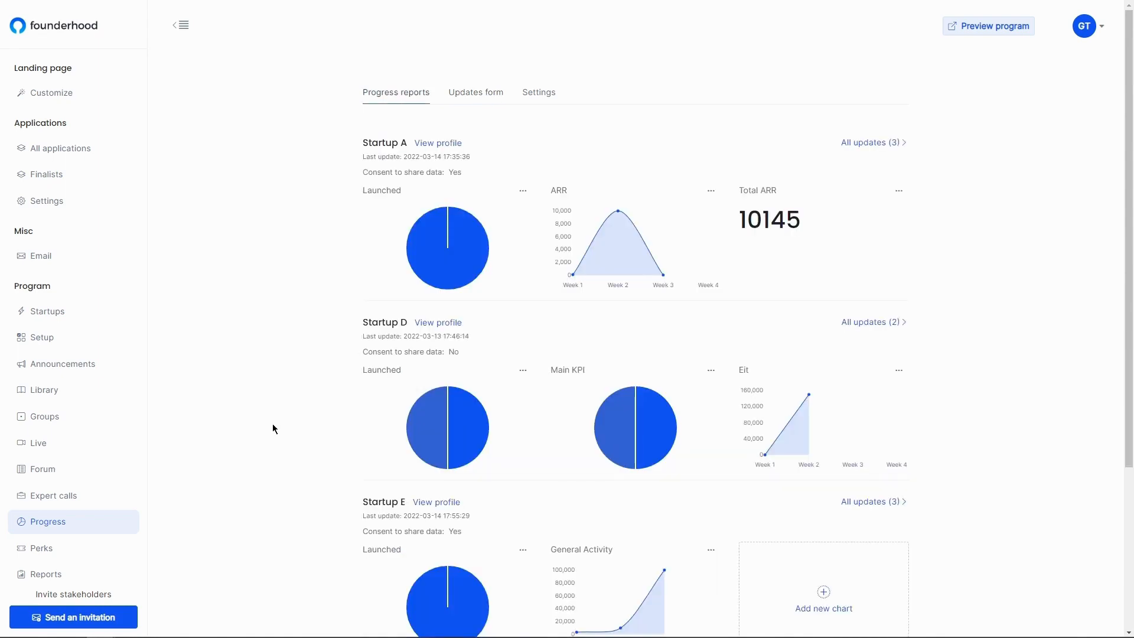
# - Review the downloadable reports and expand the list of data included in the Startup data report
pyautogui.click(46, 573)
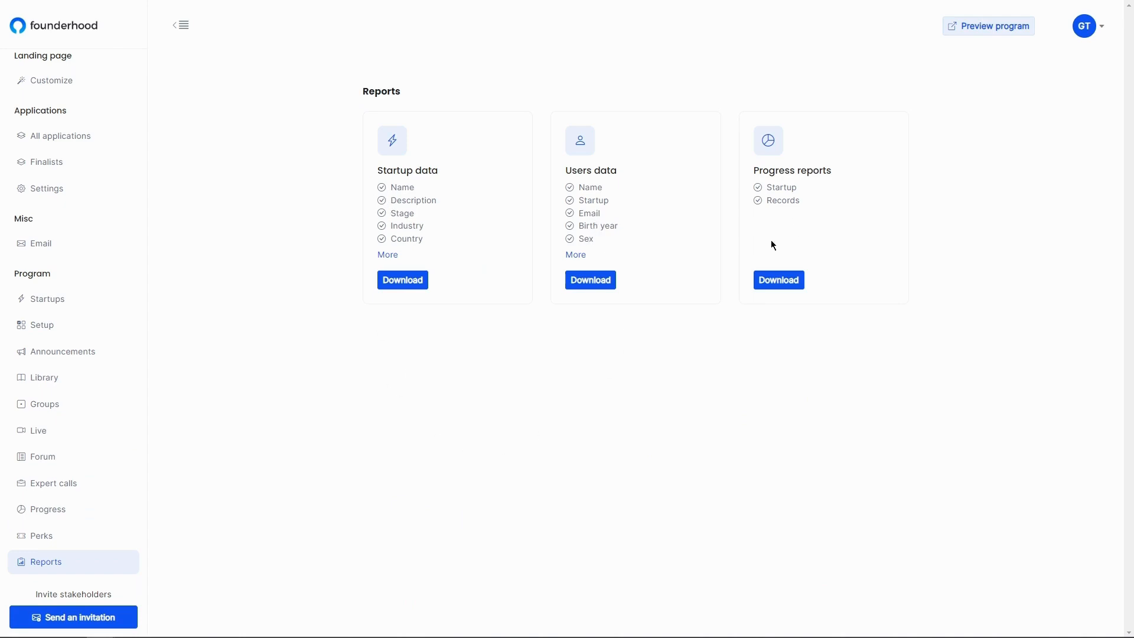
pyautogui.click(382, 255)
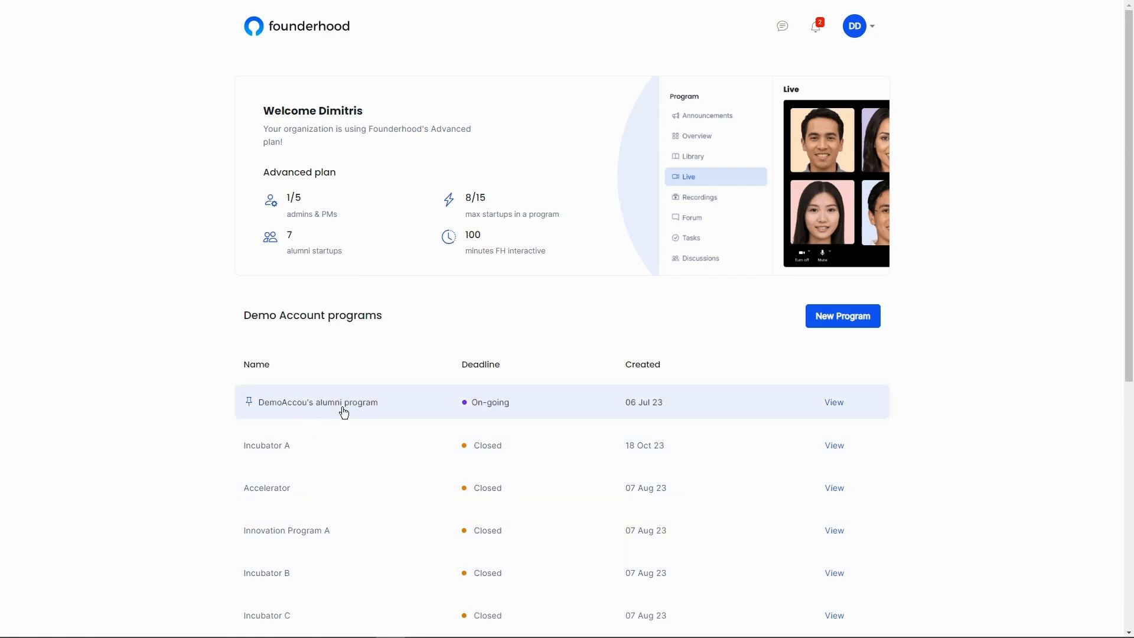
# - Open DemoAccou's alumni program and deselect the Perks and Progress features in its setup
pyautogui.click(834, 404)
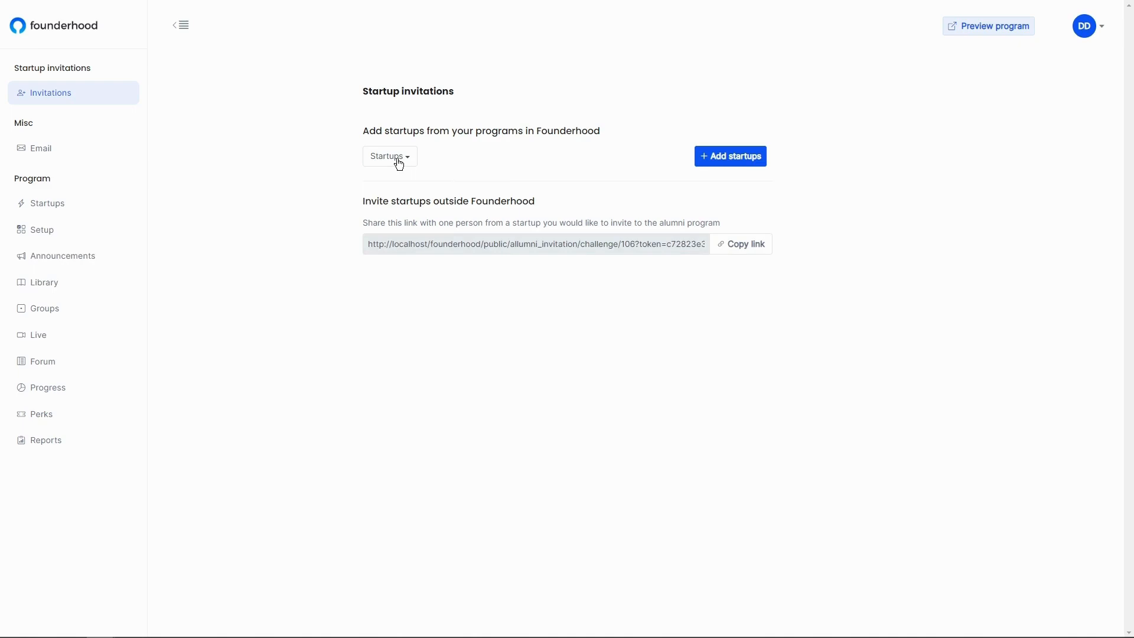
pyautogui.click(88, 240)
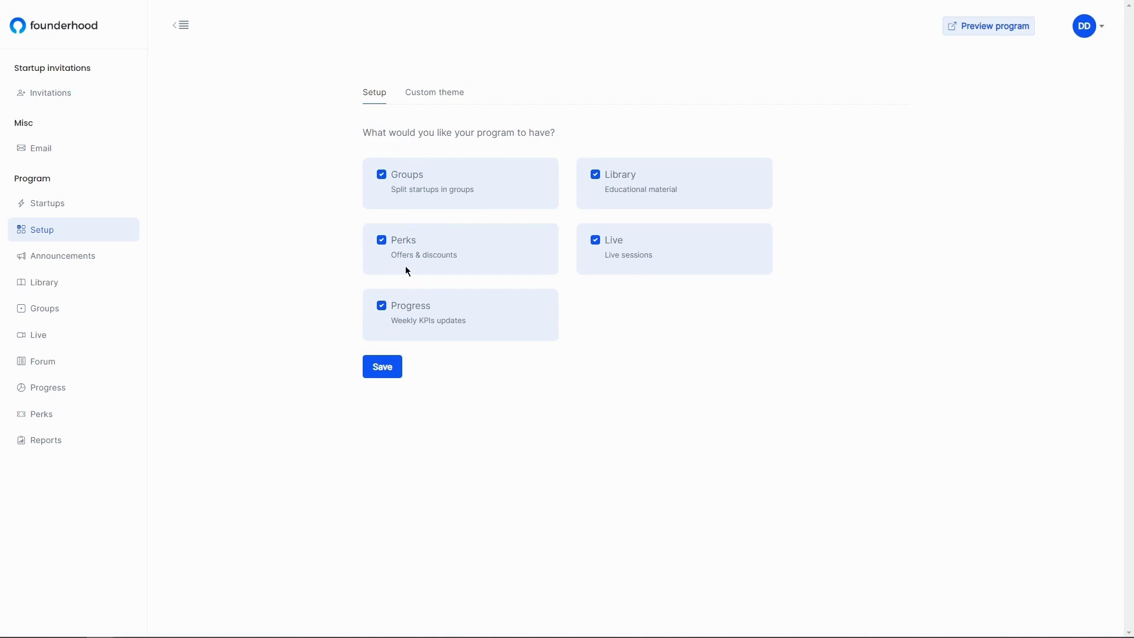
pyautogui.click(382, 240)
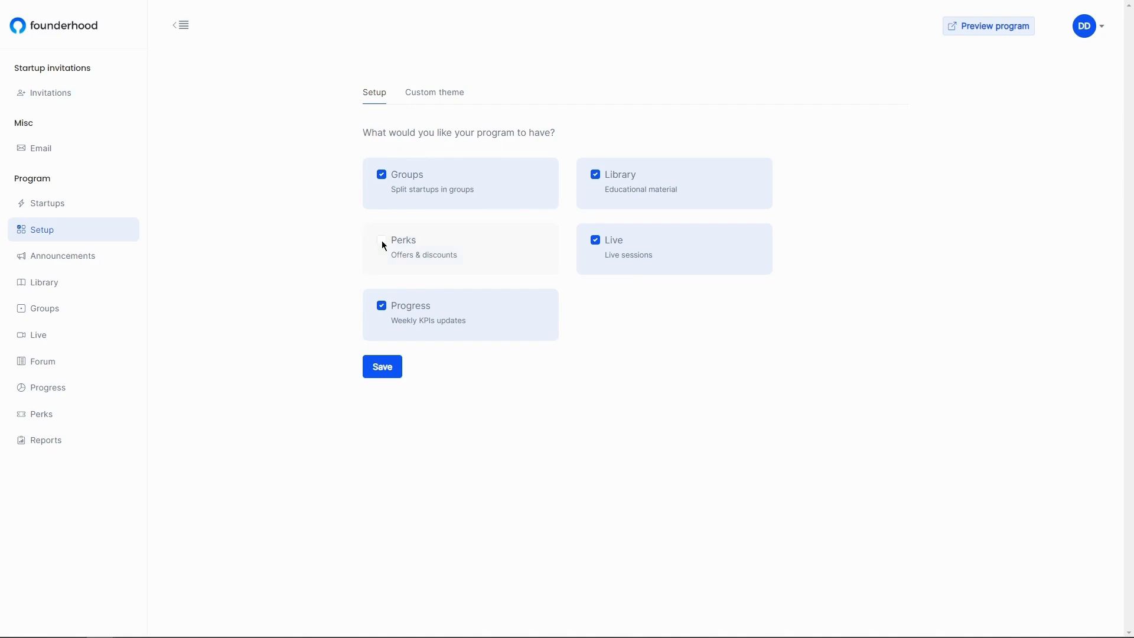
pyautogui.click(382, 307)
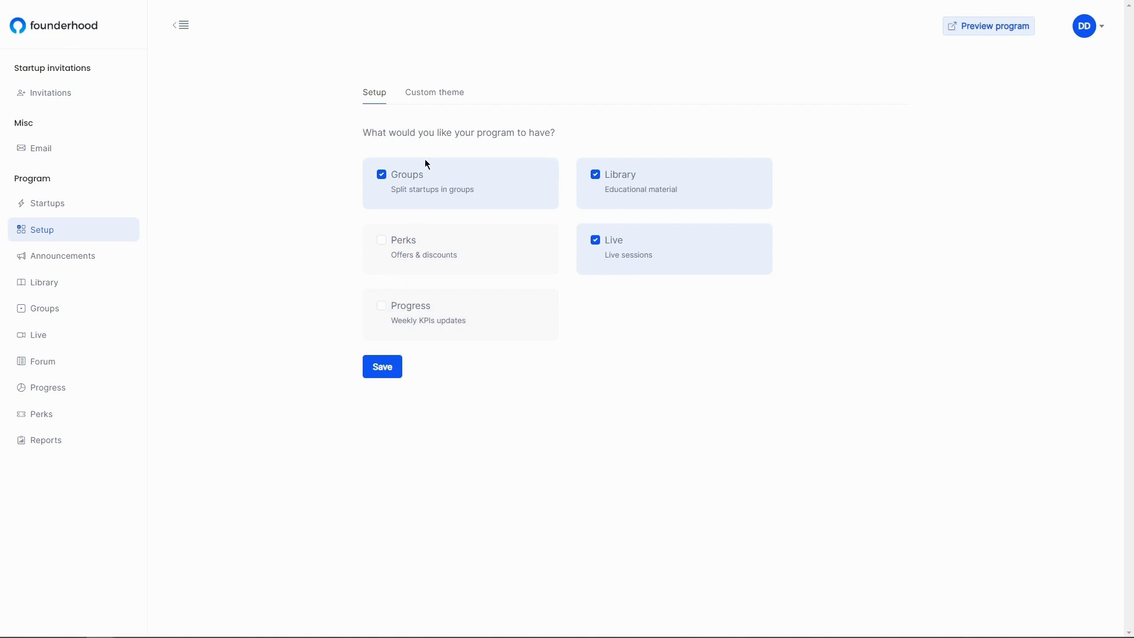
# - Review the alumni program's custom theme, program preview, startups list, groups and announcements
pyautogui.click(429, 103)
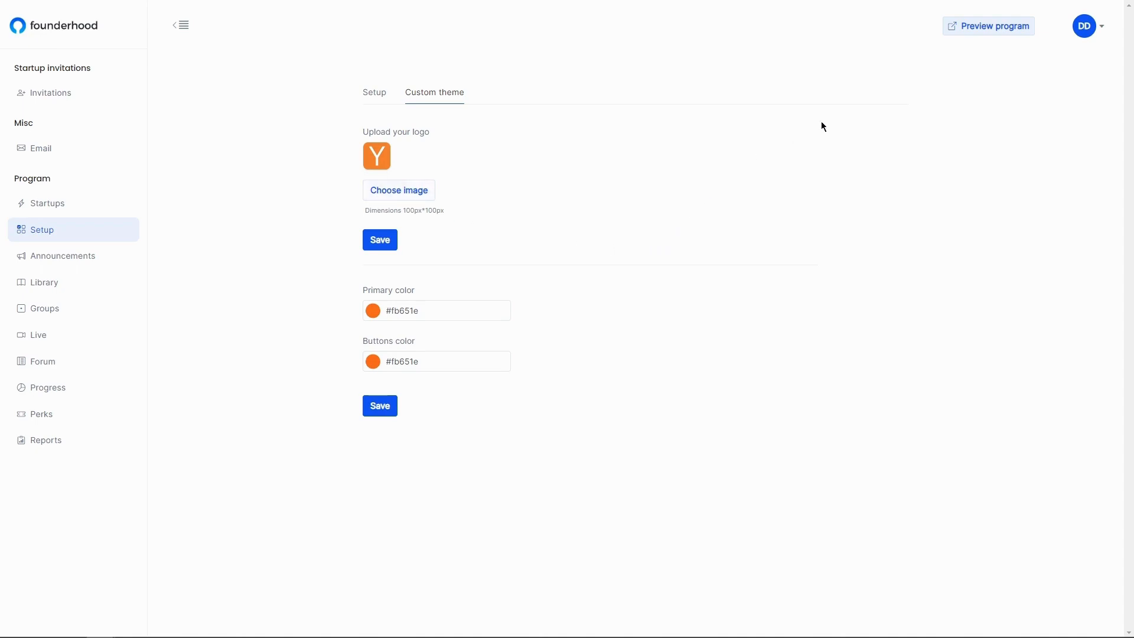
pyautogui.click(985, 28)
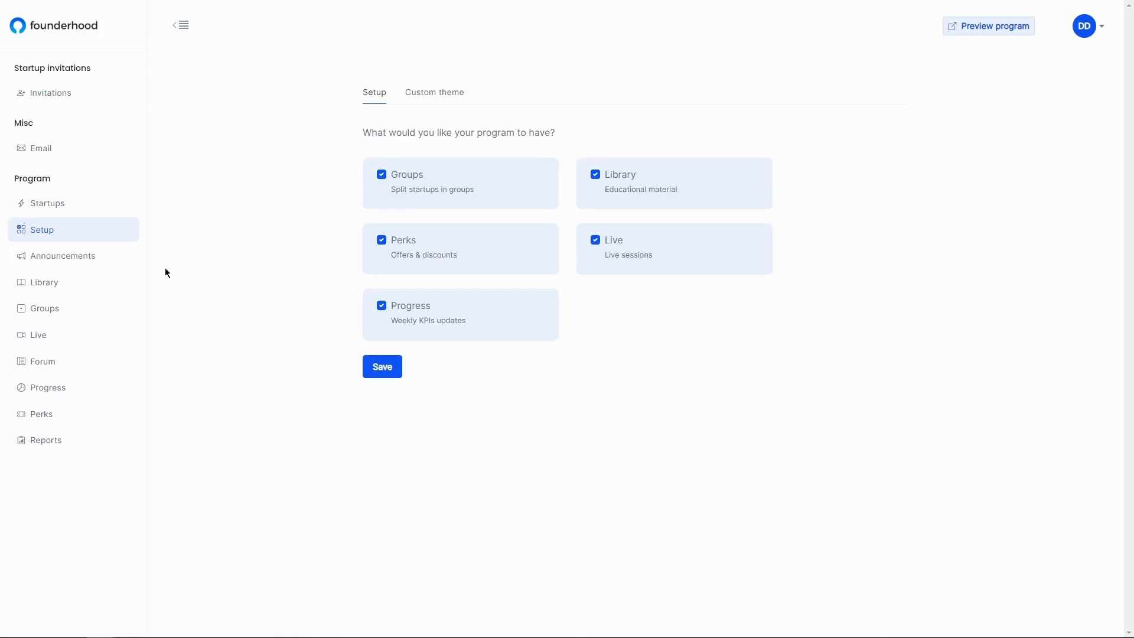
pyautogui.click(71, 207)
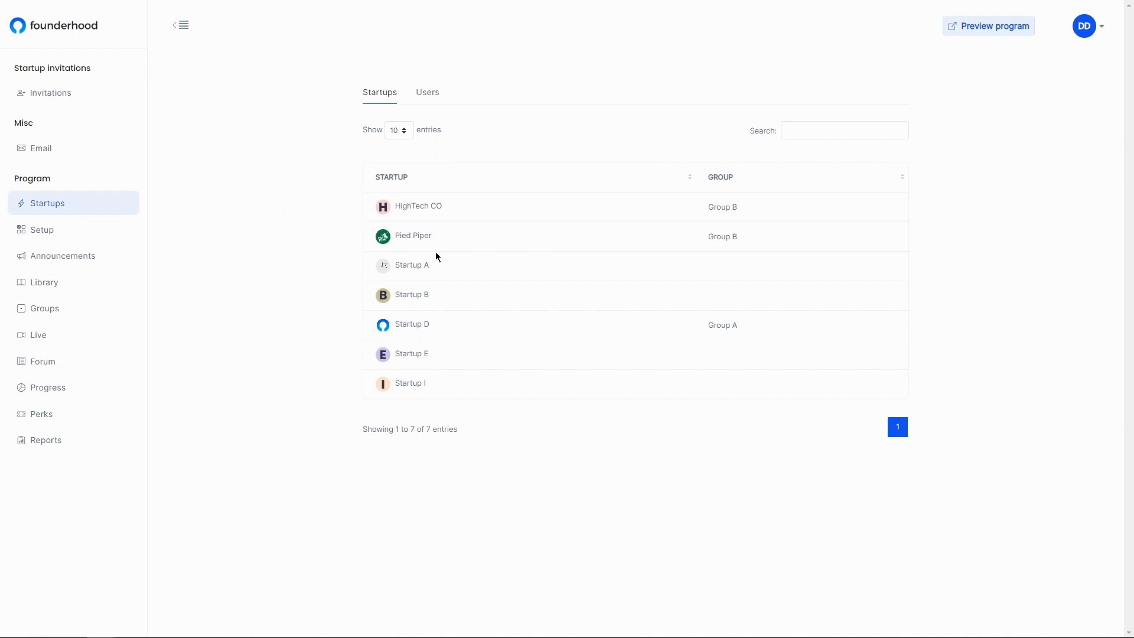
pyautogui.click(87, 312)
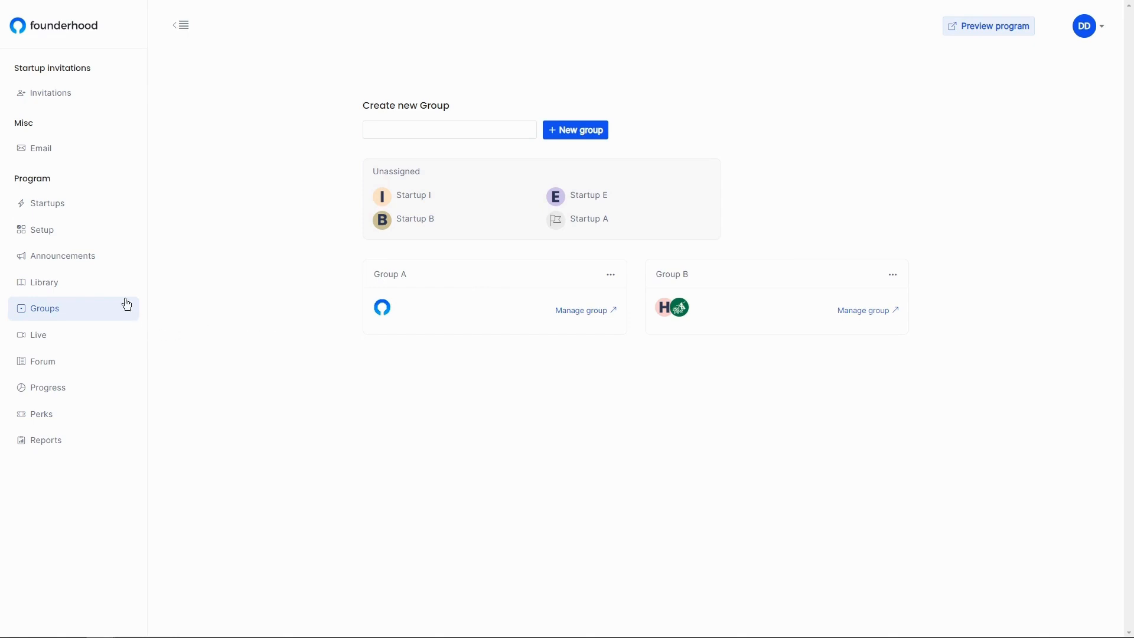
pyautogui.click(74, 260)
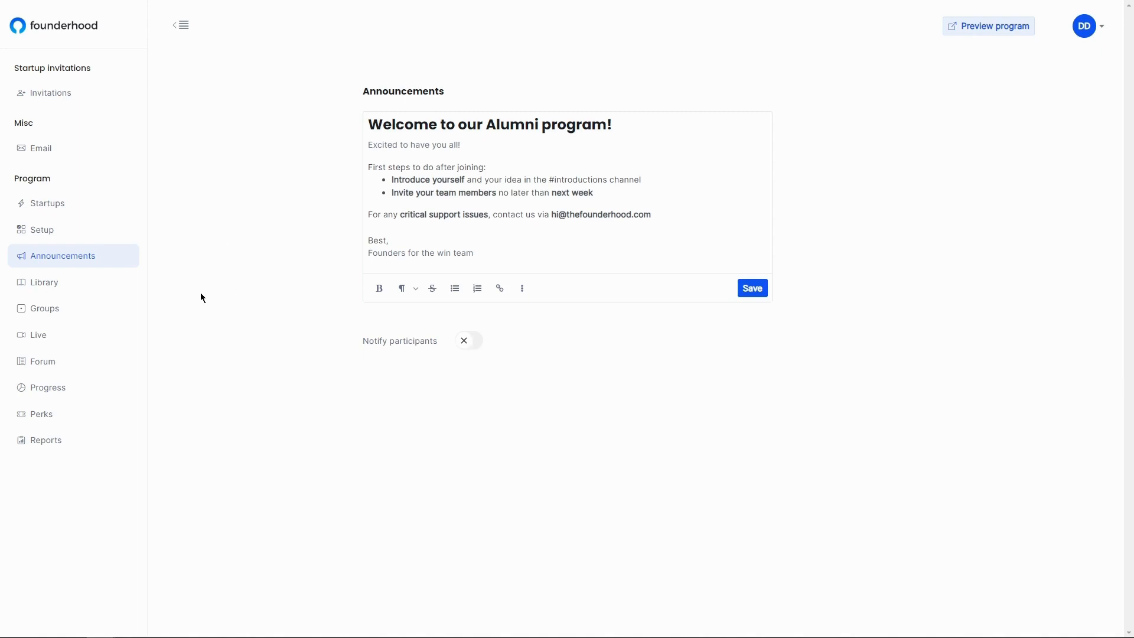
# - Prepare an email to all people in Group A using the Updates form reminder template, and check the email templates
pyautogui.click(54, 155)
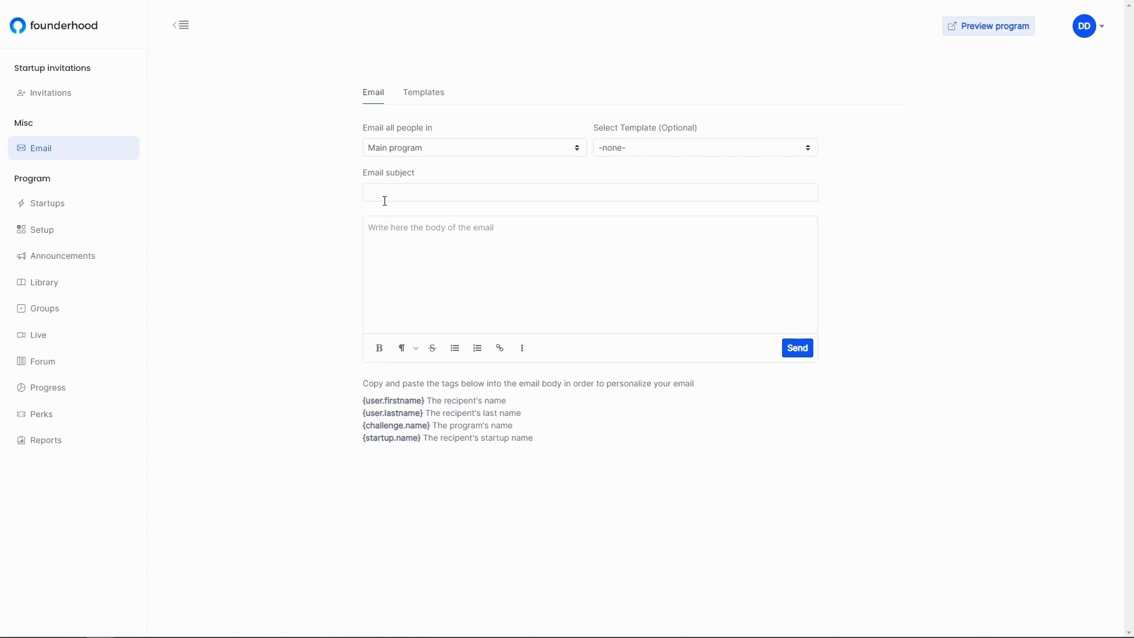
pyautogui.click(420, 151)
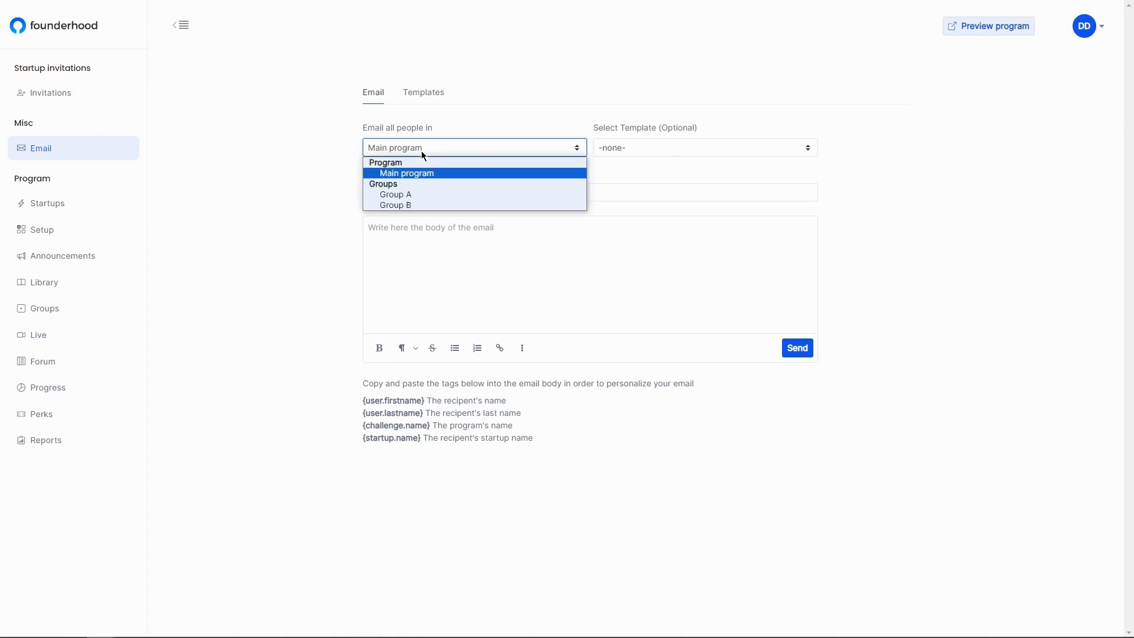
pyautogui.click(407, 195)
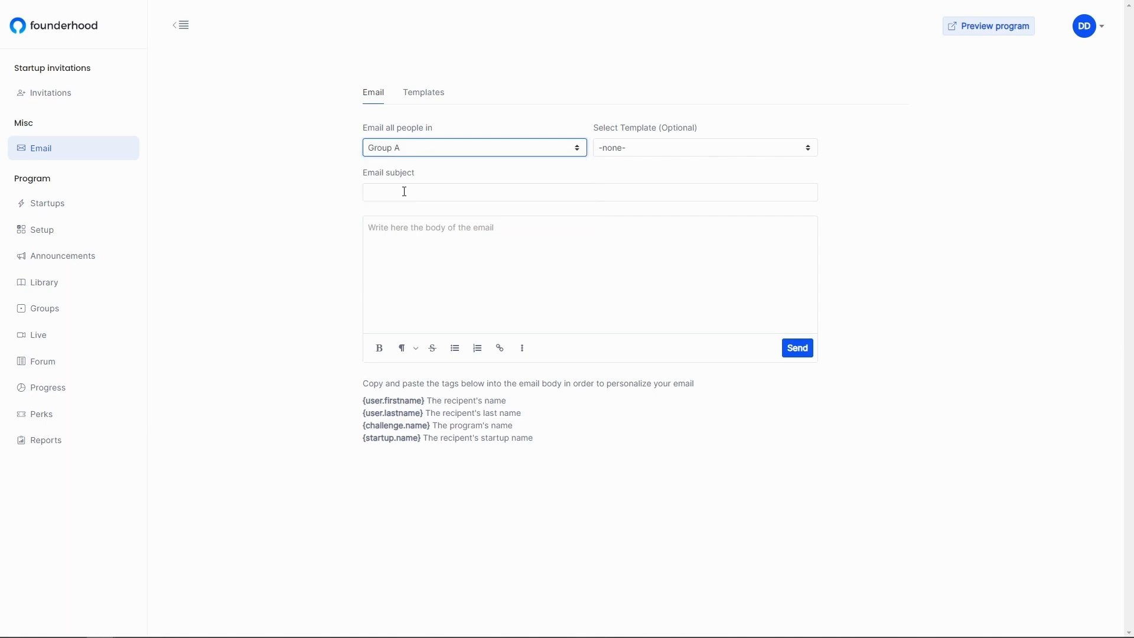
pyautogui.click(622, 153)
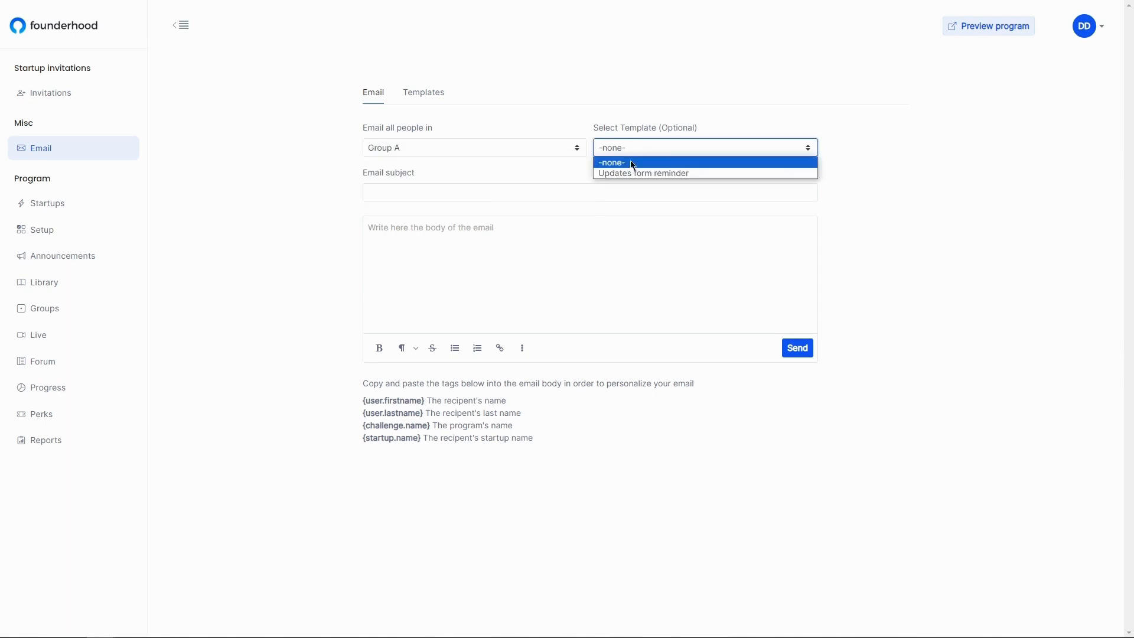
pyautogui.click(643, 174)
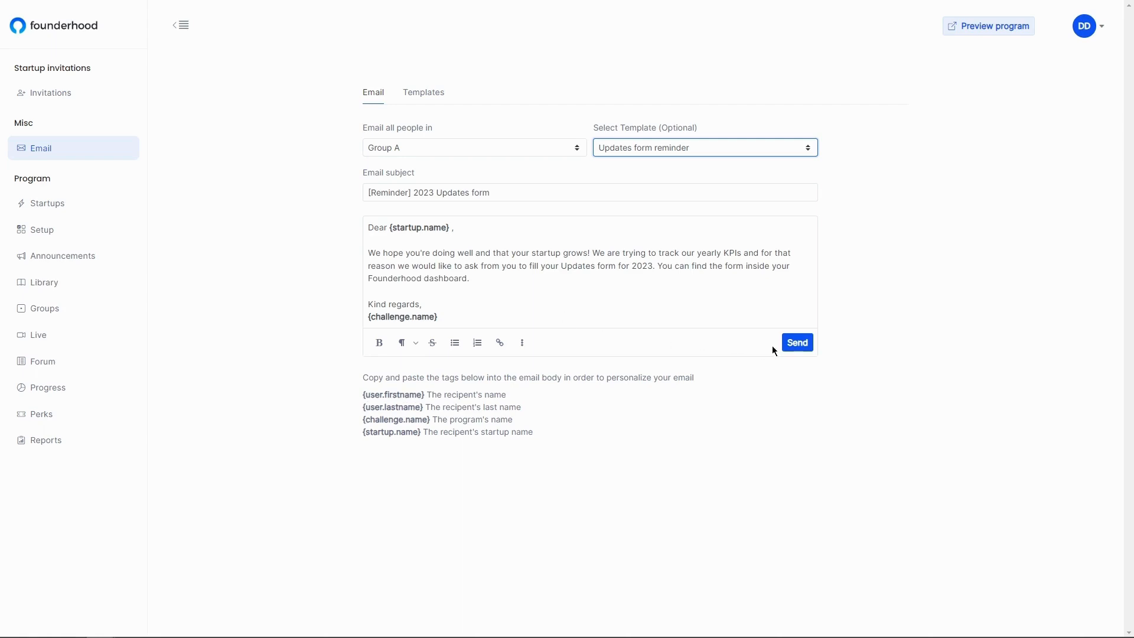
pyautogui.click(435, 101)
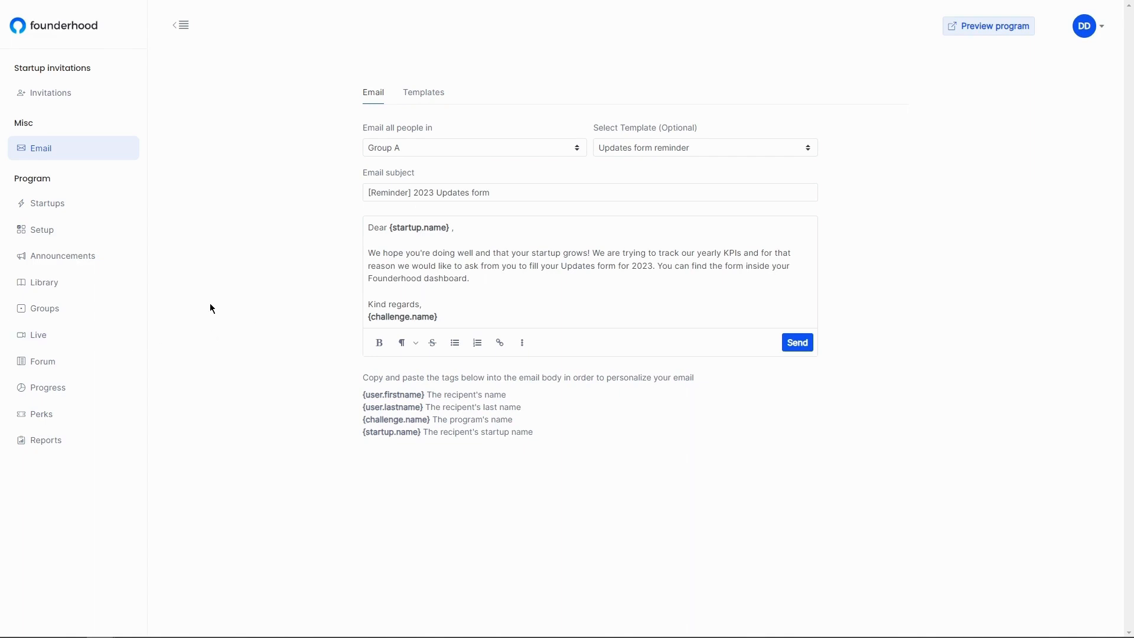
# - Choose Founderhood interactive as the live sessions' stream provider and review the previous and current live sessions
pyautogui.click(57, 337)
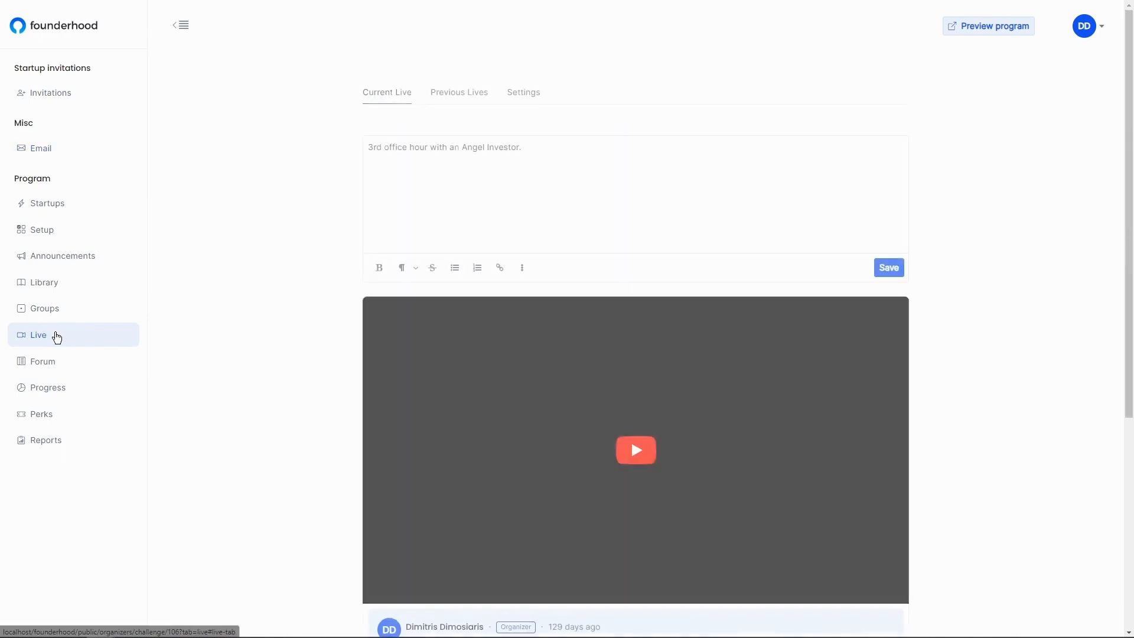
pyautogui.click(522, 98)
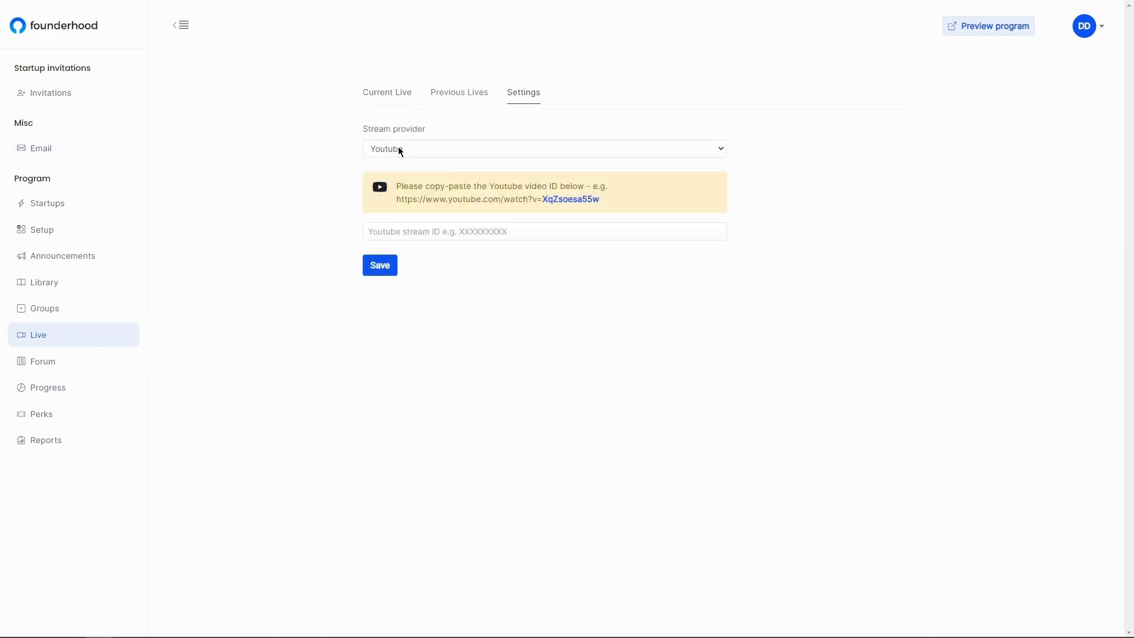
pyautogui.click(400, 149)
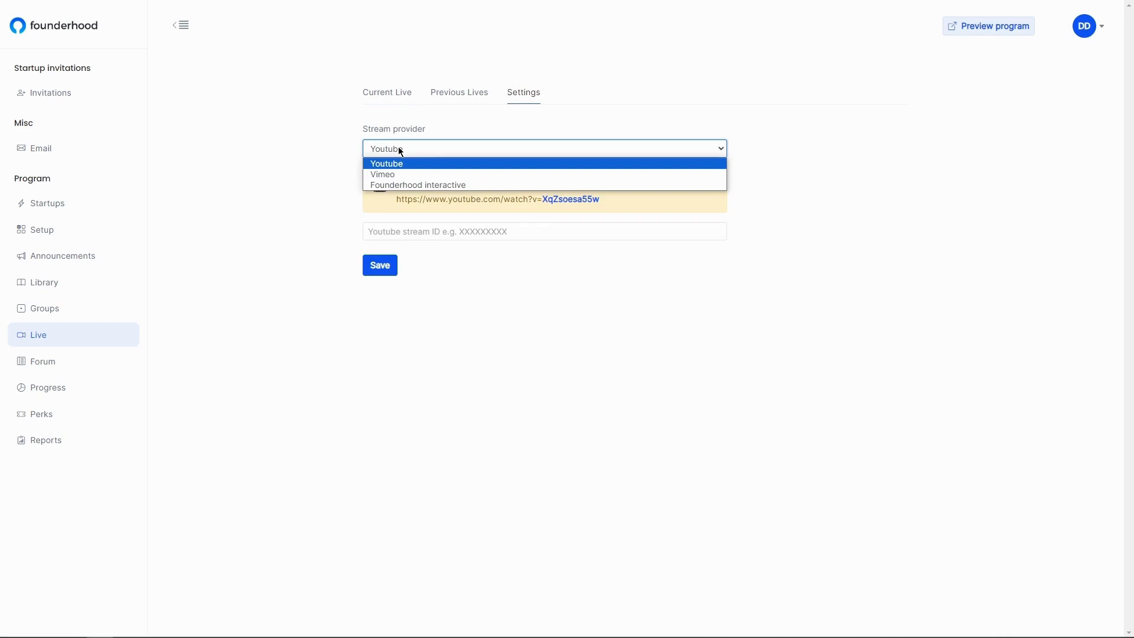
pyautogui.click(435, 185)
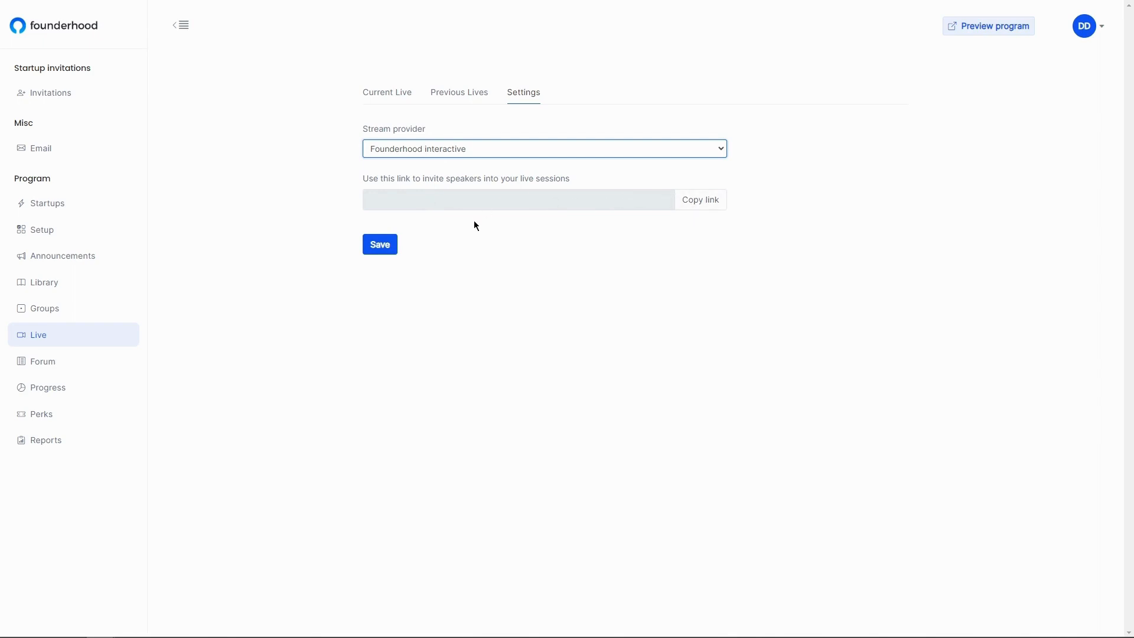
pyautogui.click(469, 95)
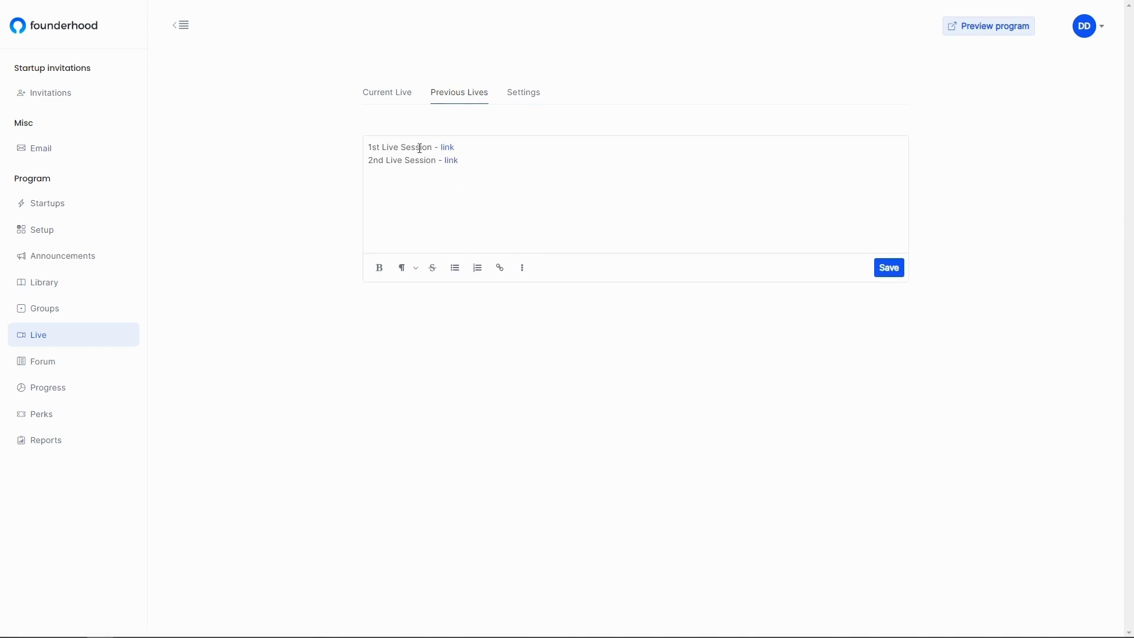
pyautogui.click(384, 96)
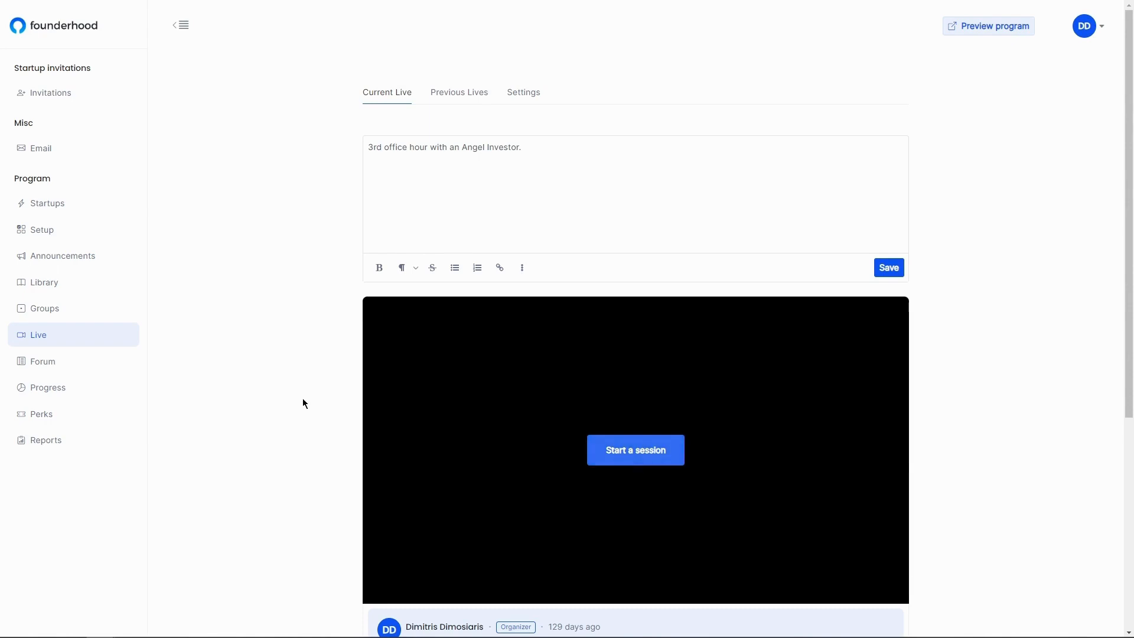
# - Review the library's educational material, the form for adding perks and the list of existing perks
pyautogui.click(62, 285)
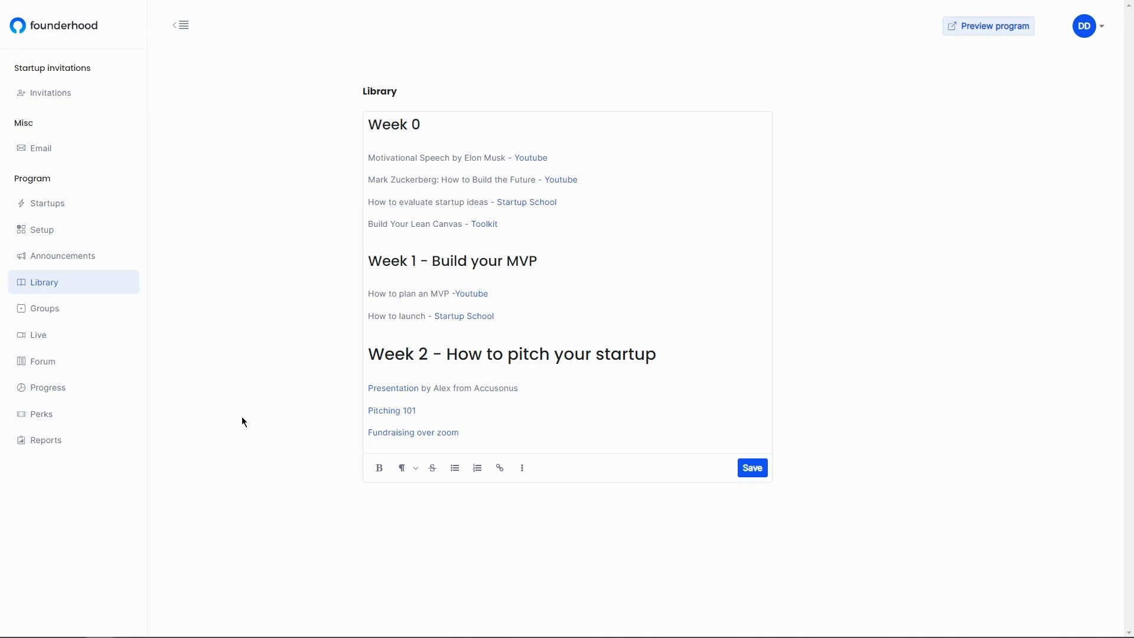
pyautogui.click(71, 420)
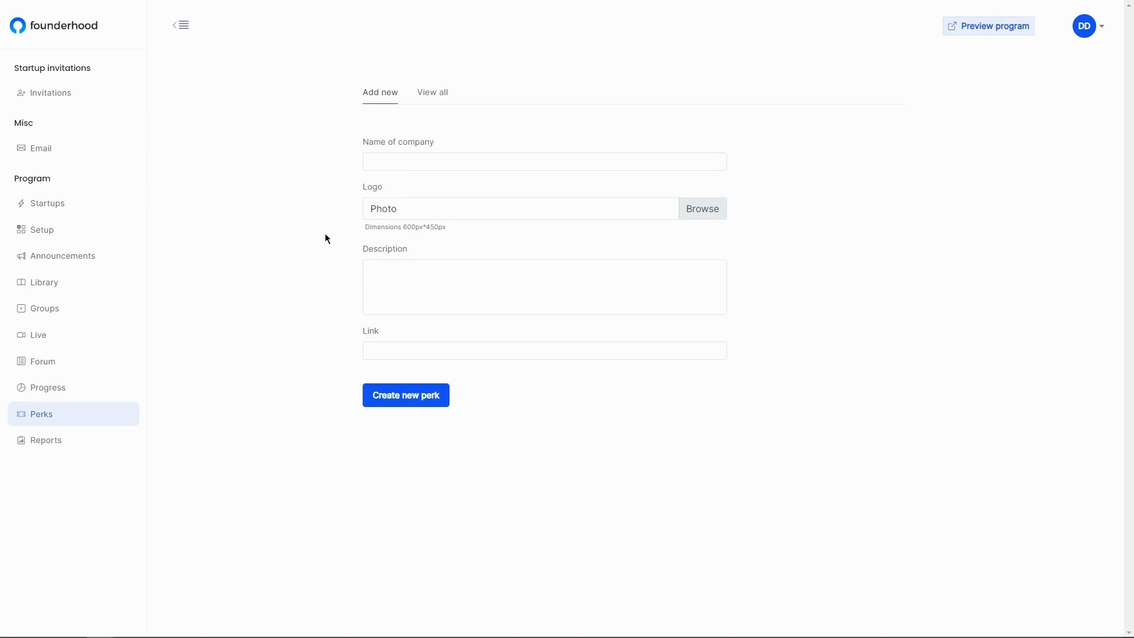
pyautogui.click(431, 102)
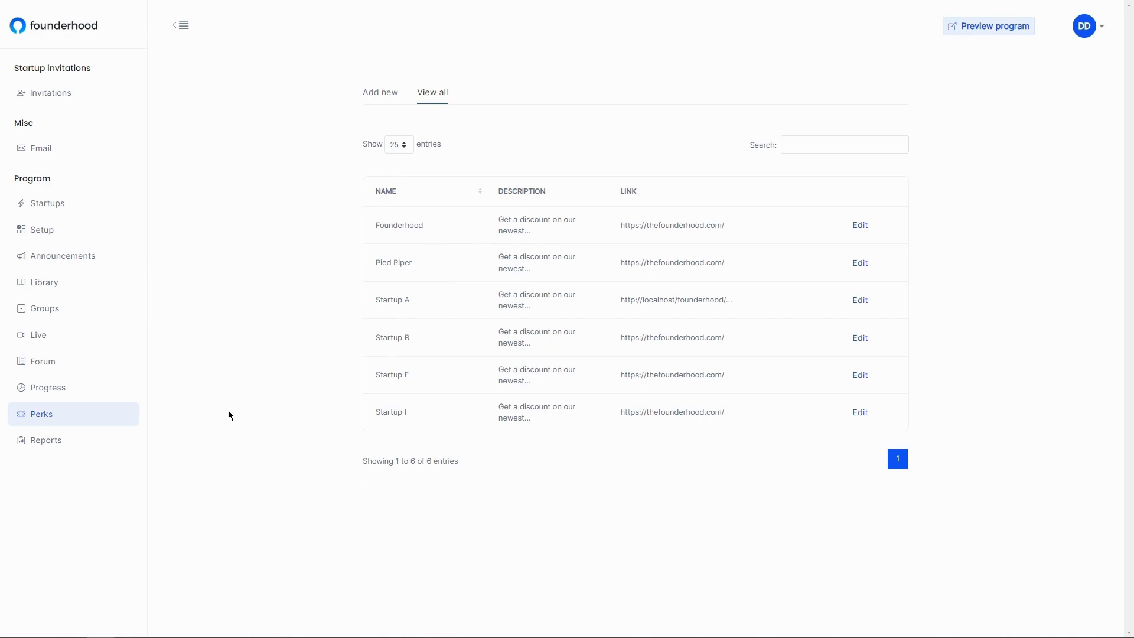
# - Examine the forum, its channel management and the new post form, leaving the form without posting
pyautogui.click(84, 363)
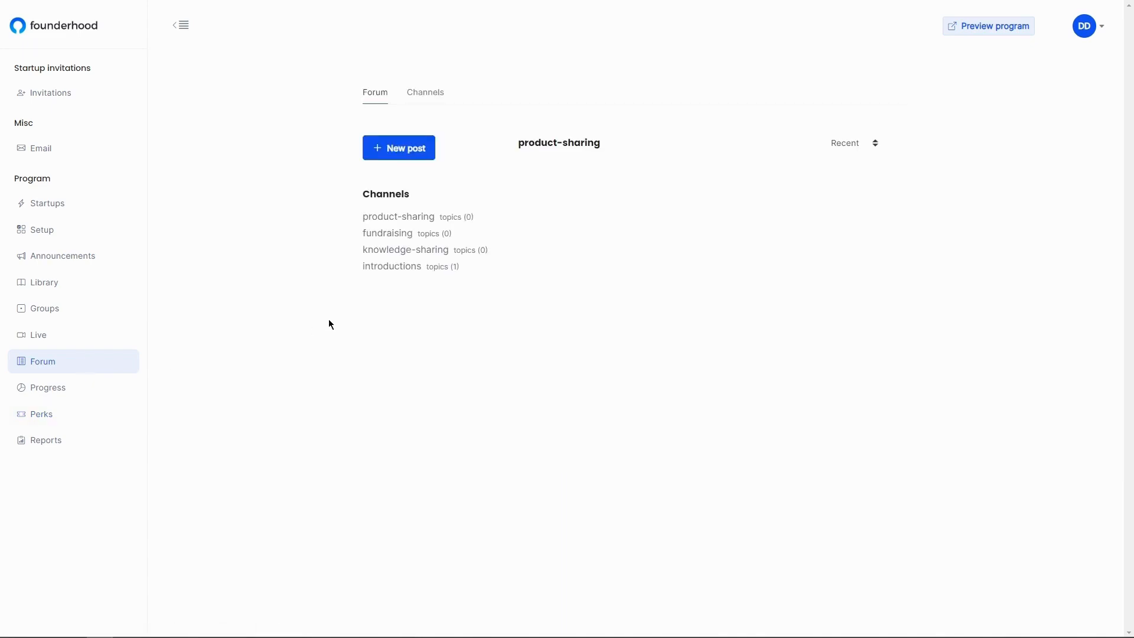
pyautogui.click(422, 95)
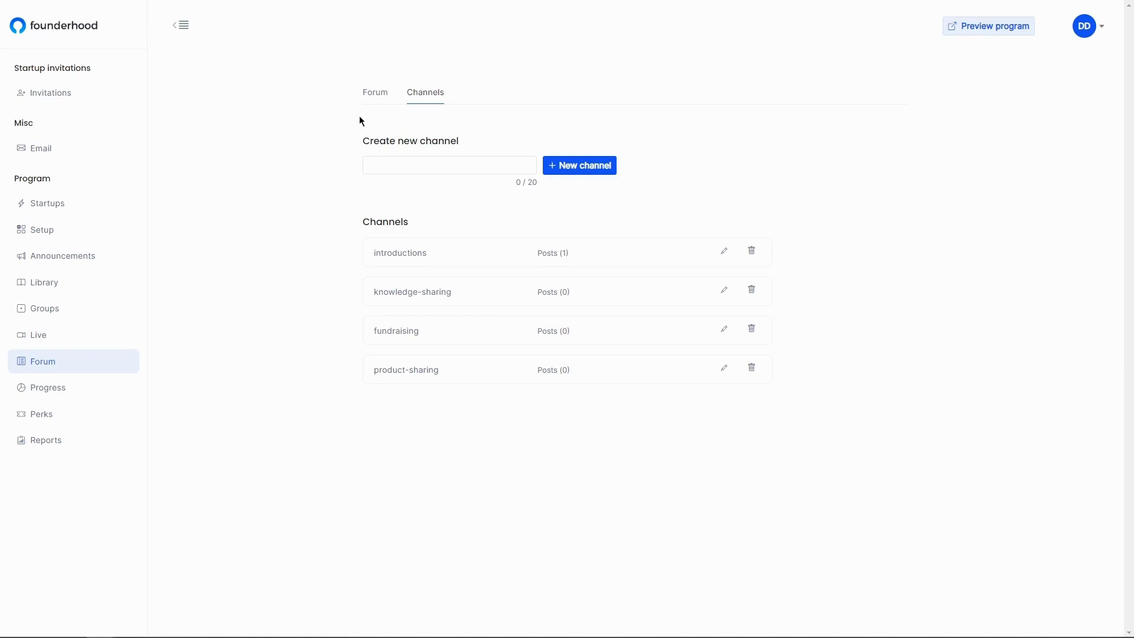
pyautogui.click(373, 96)
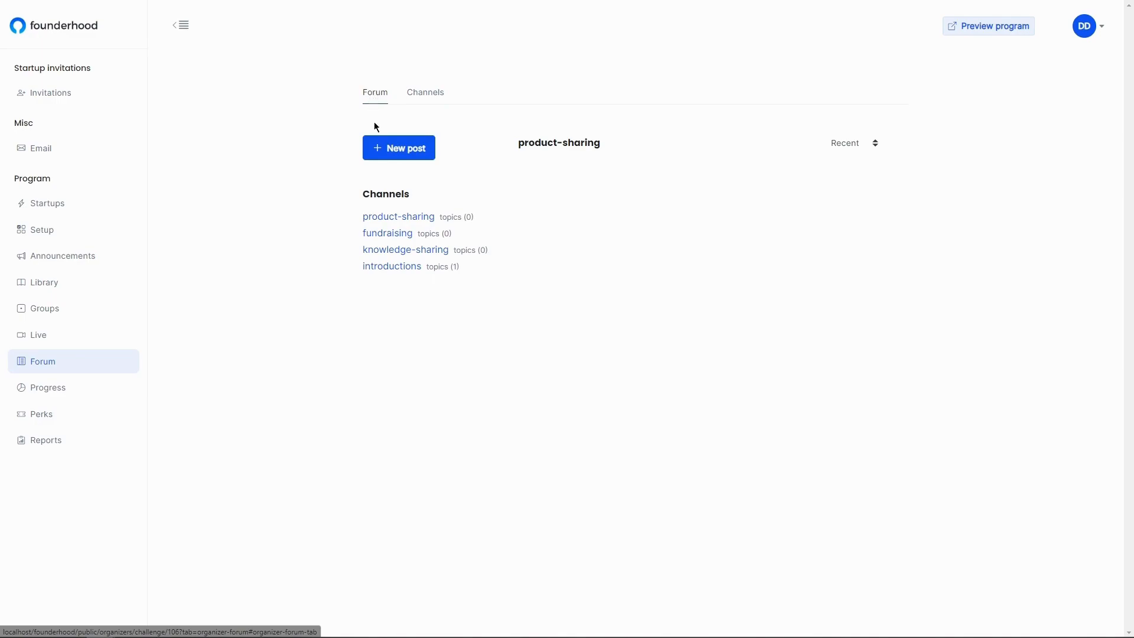
pyautogui.click(393, 143)
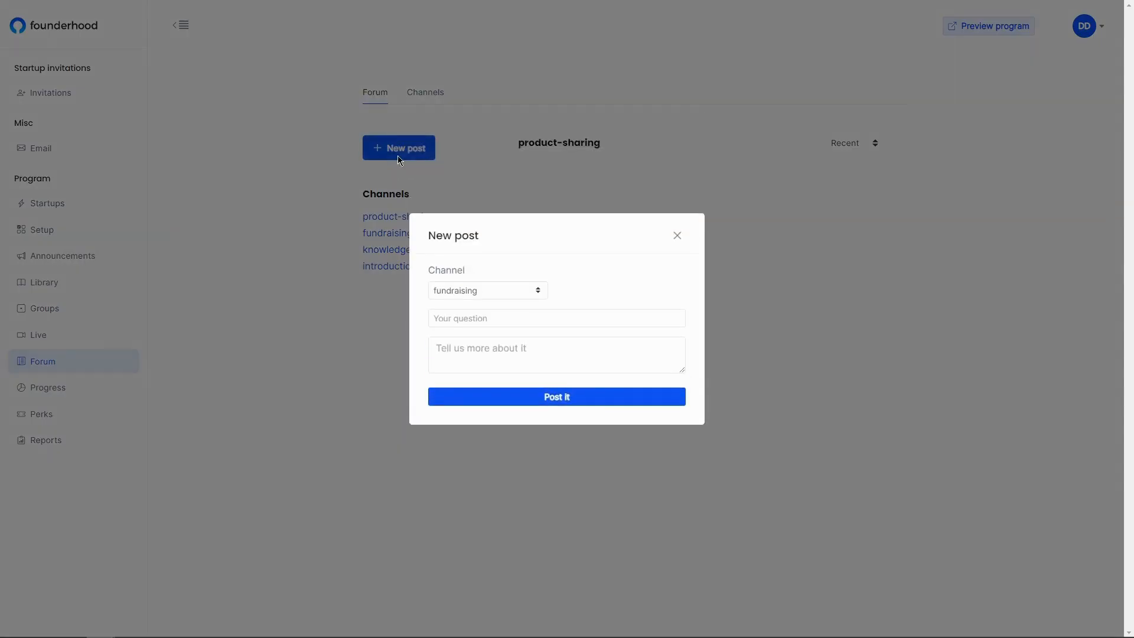
pyautogui.click(477, 295)
pyautogui.click(466, 327)
pyautogui.click(229, 389)
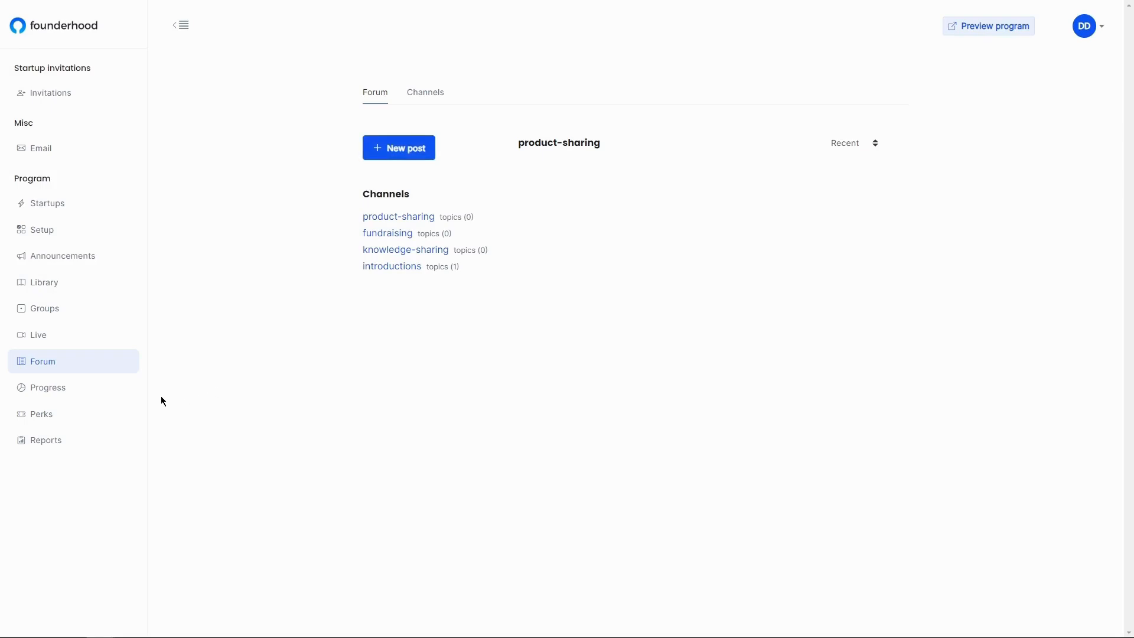
# - Look over the alumni startups' progress reports and read through the questions in their updates form
pyautogui.click(89, 398)
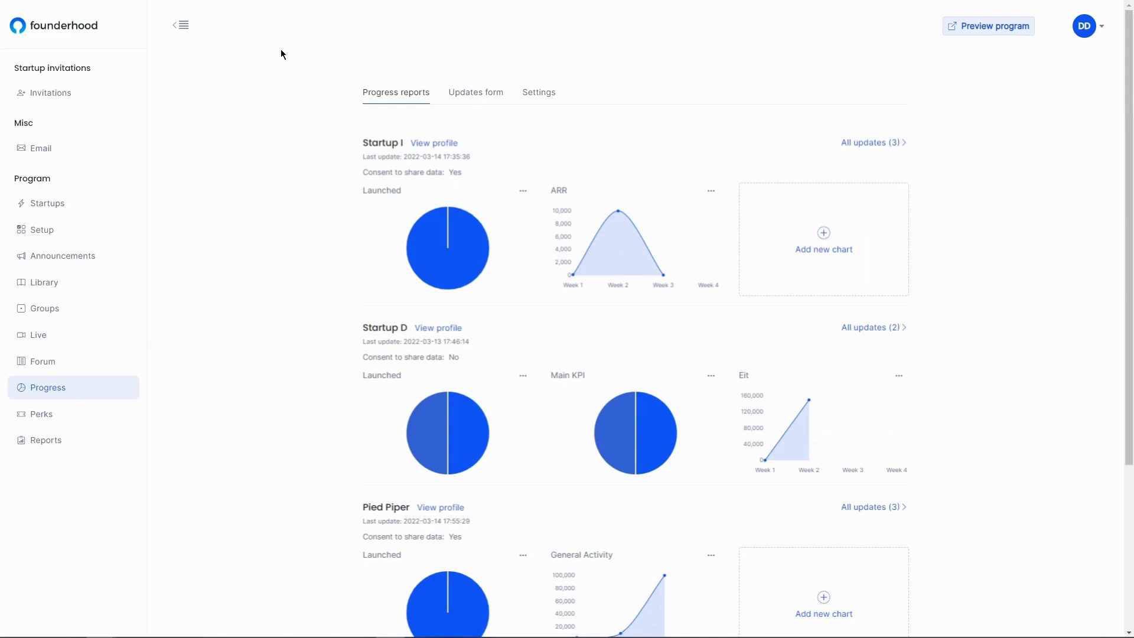
pyautogui.click(465, 92)
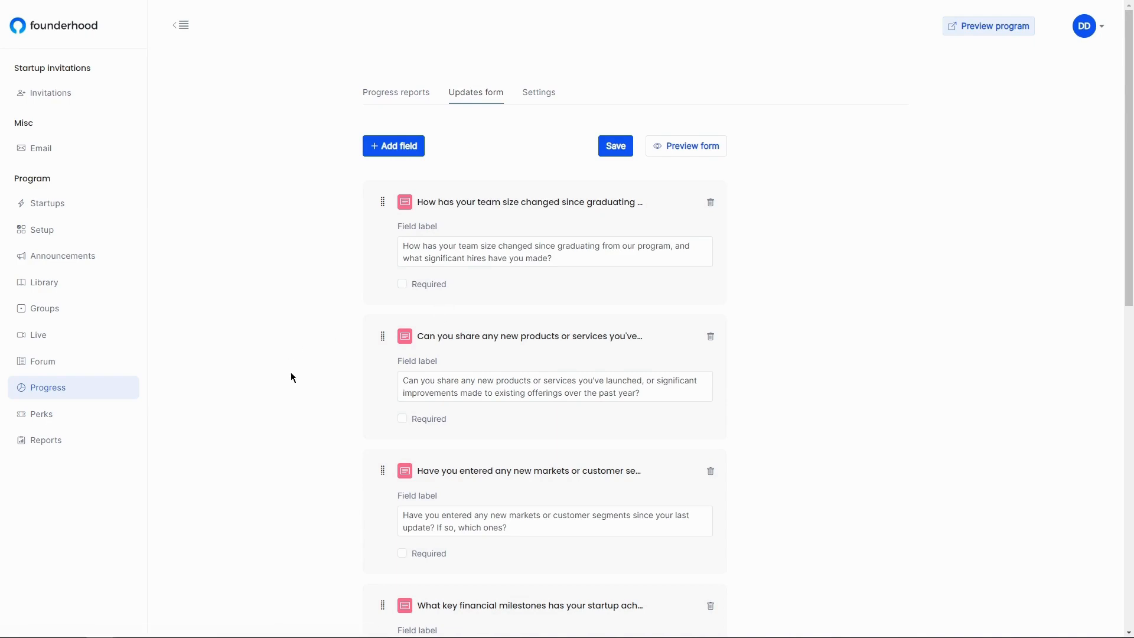
pyautogui.scroll(-3, 291, 378)
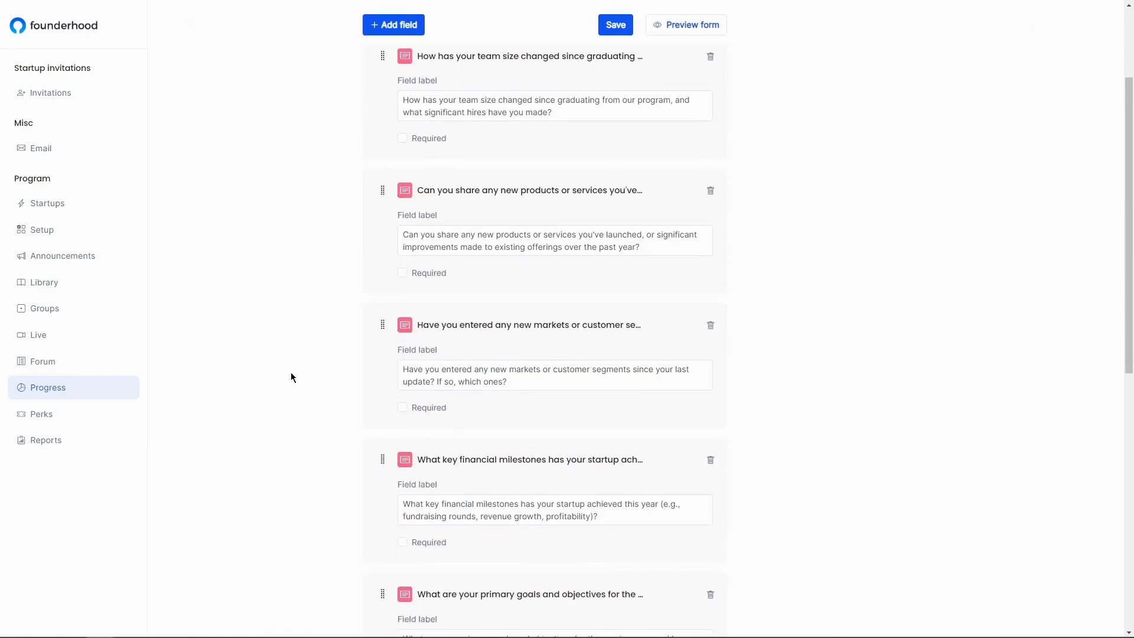
pyautogui.scroll(-5, 291, 377)
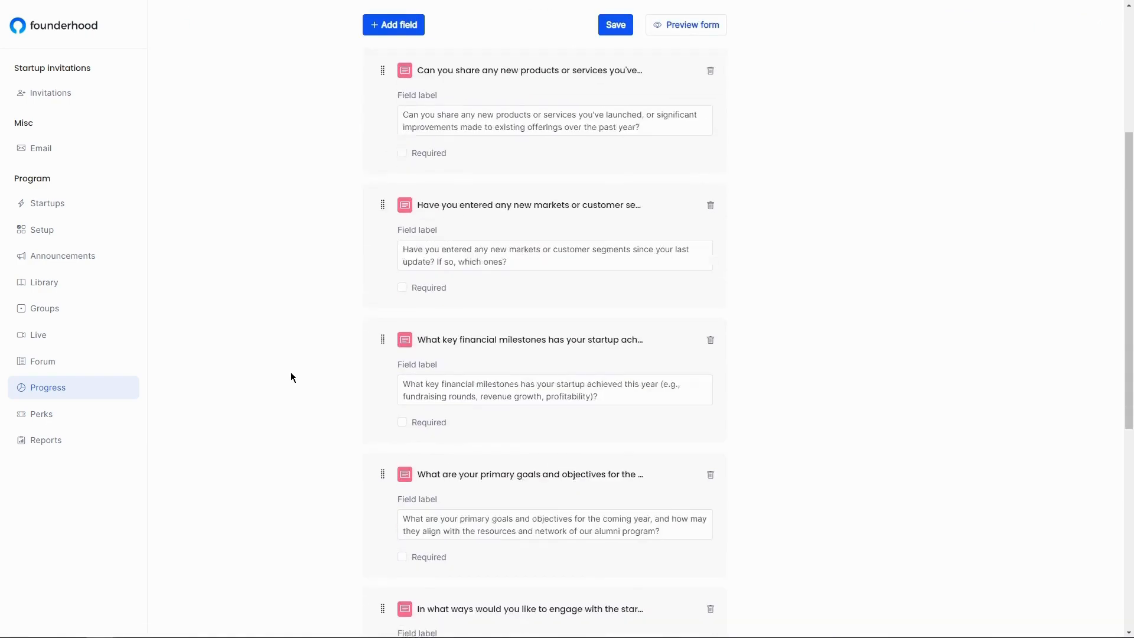
pyautogui.scroll(-2, 292, 377)
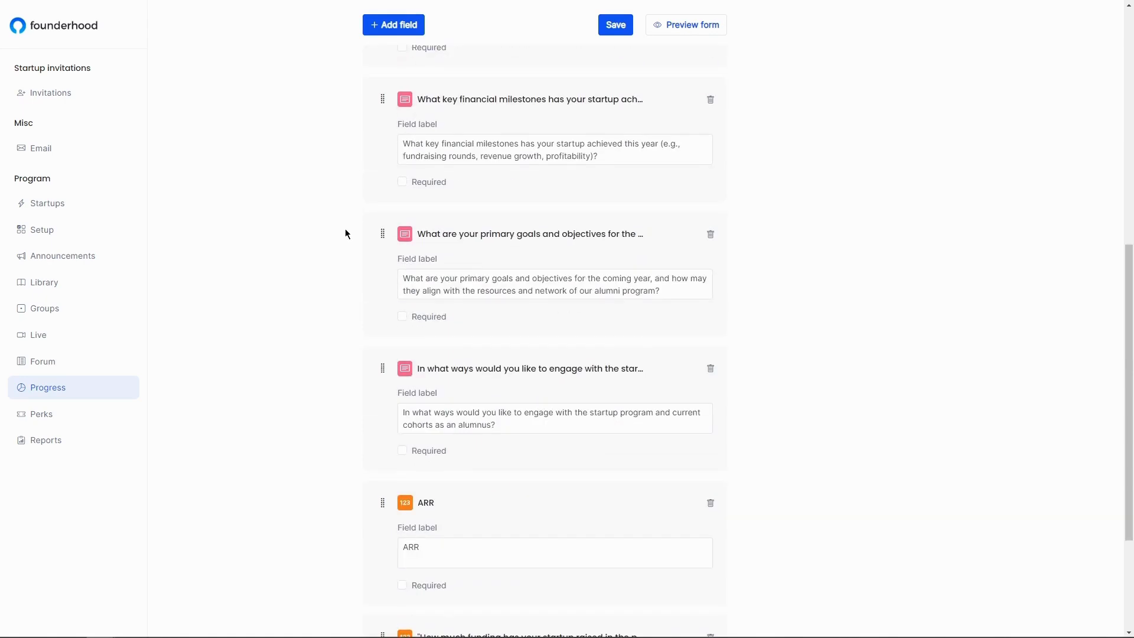
pyautogui.scroll(-3, 345, 233)
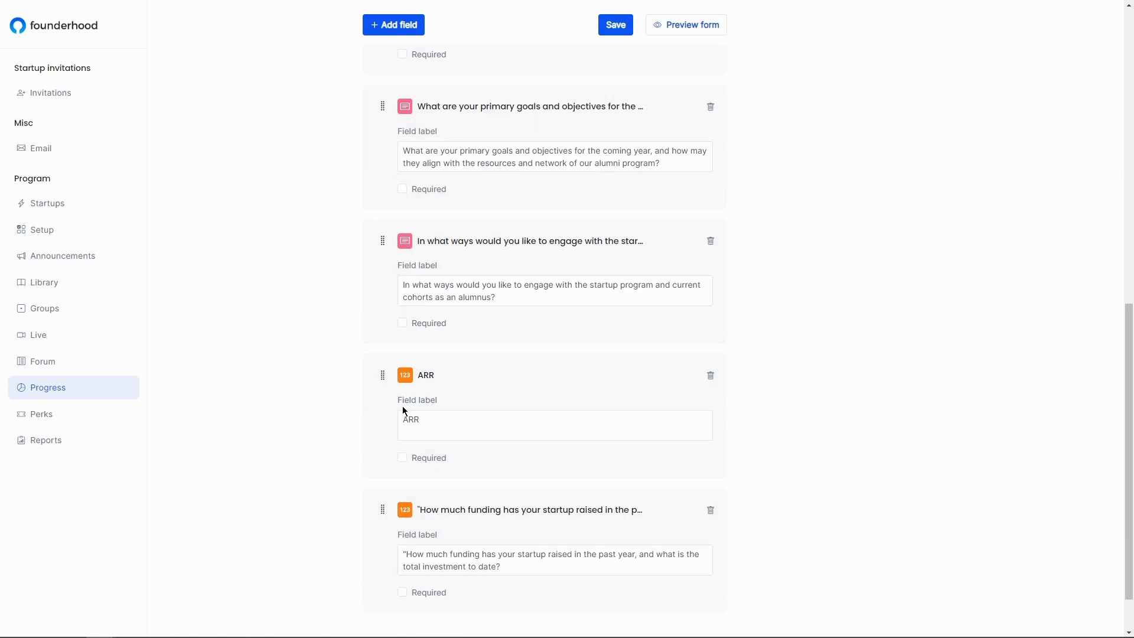
pyautogui.scroll(12, 479, 189)
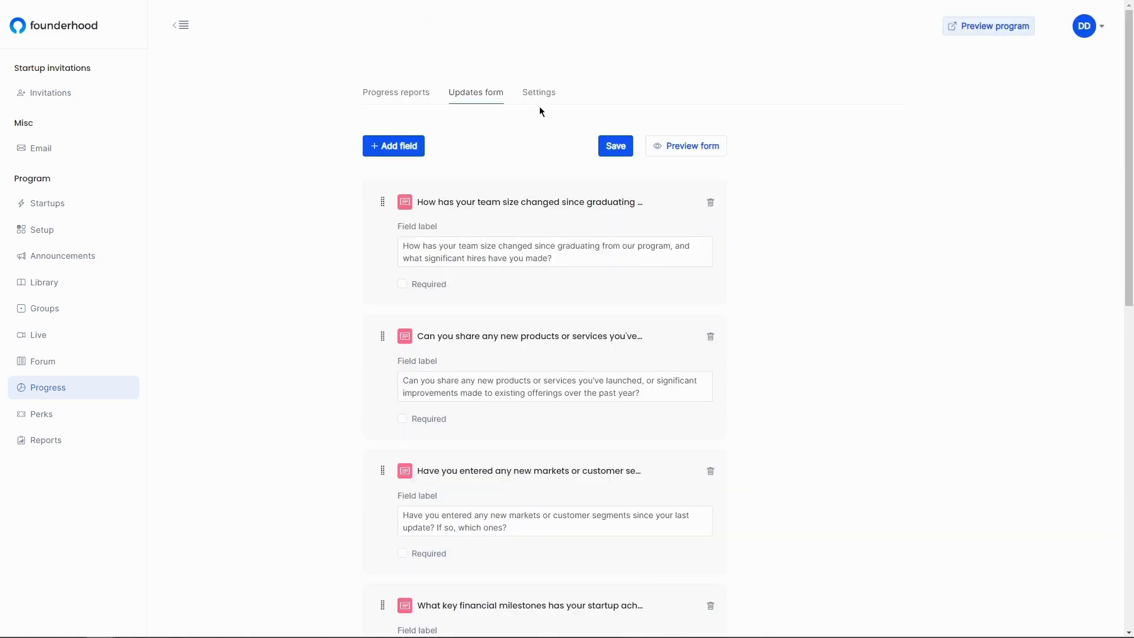
# - Check the progress report settings and the available options for the frequency of updates
pyautogui.click(544, 94)
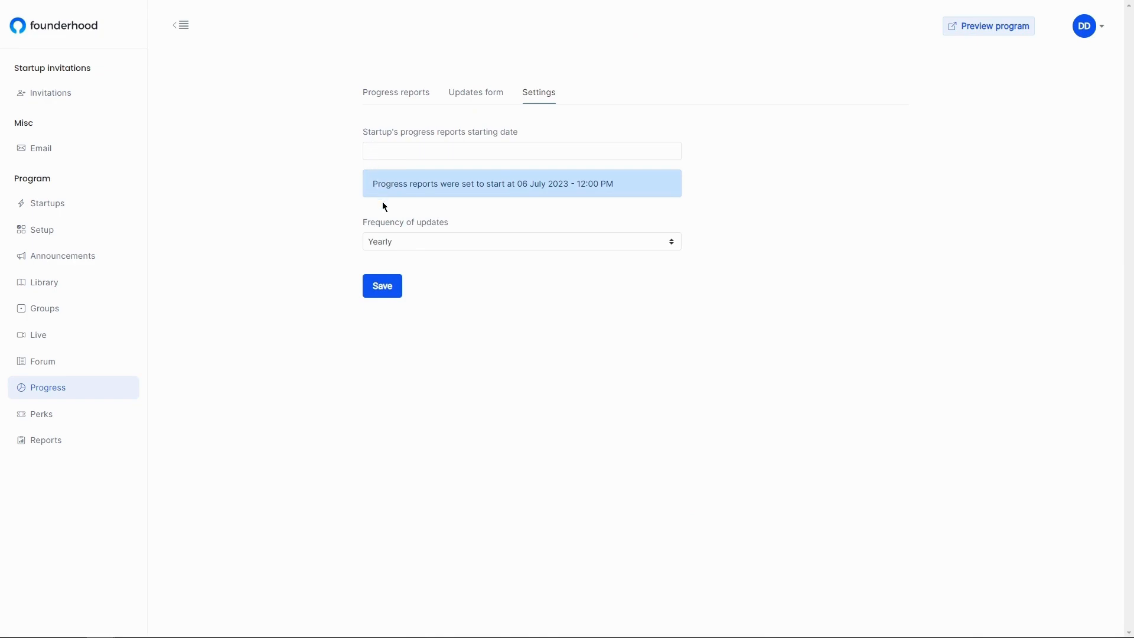
pyautogui.click(405, 247)
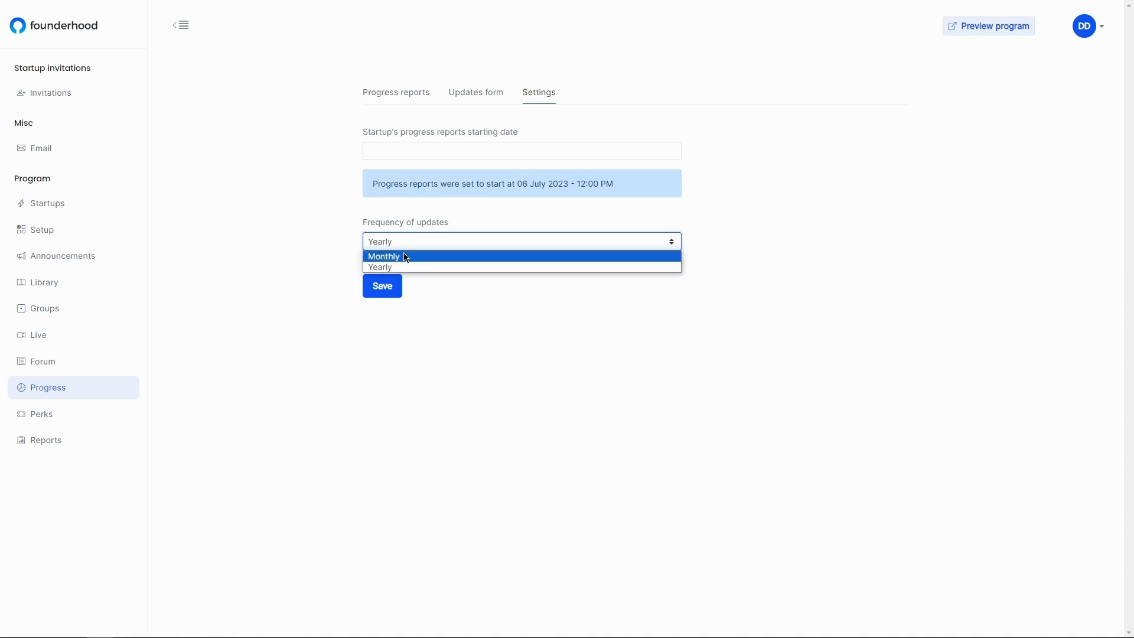
pyautogui.click(258, 419)
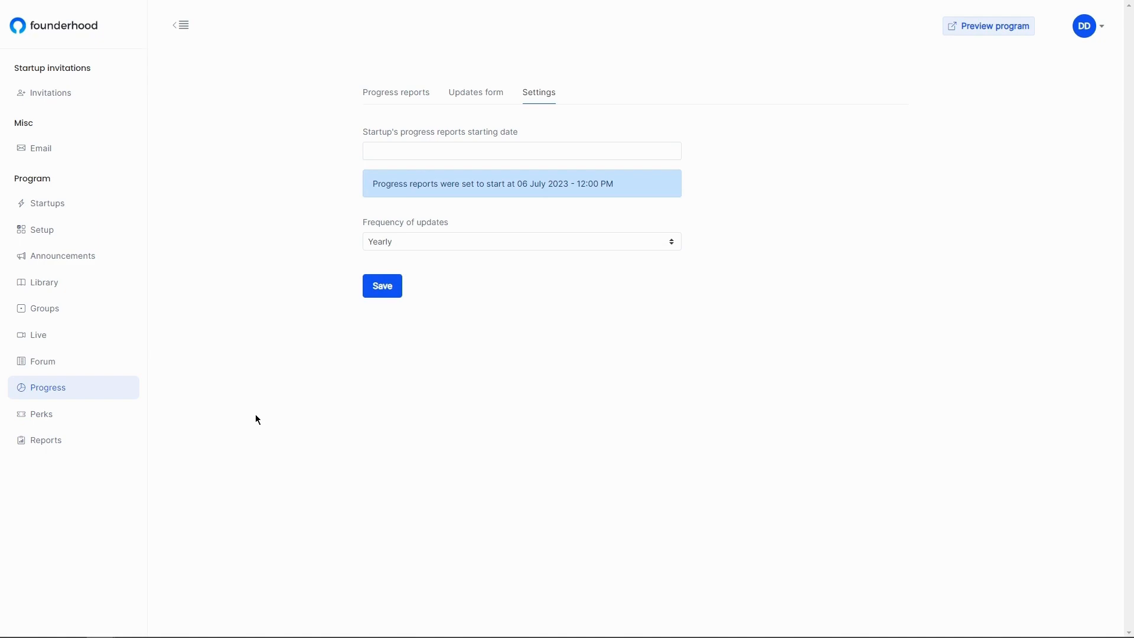
# - View the alumni program's reports and the Demo Account organization's profile
pyautogui.click(66, 444)
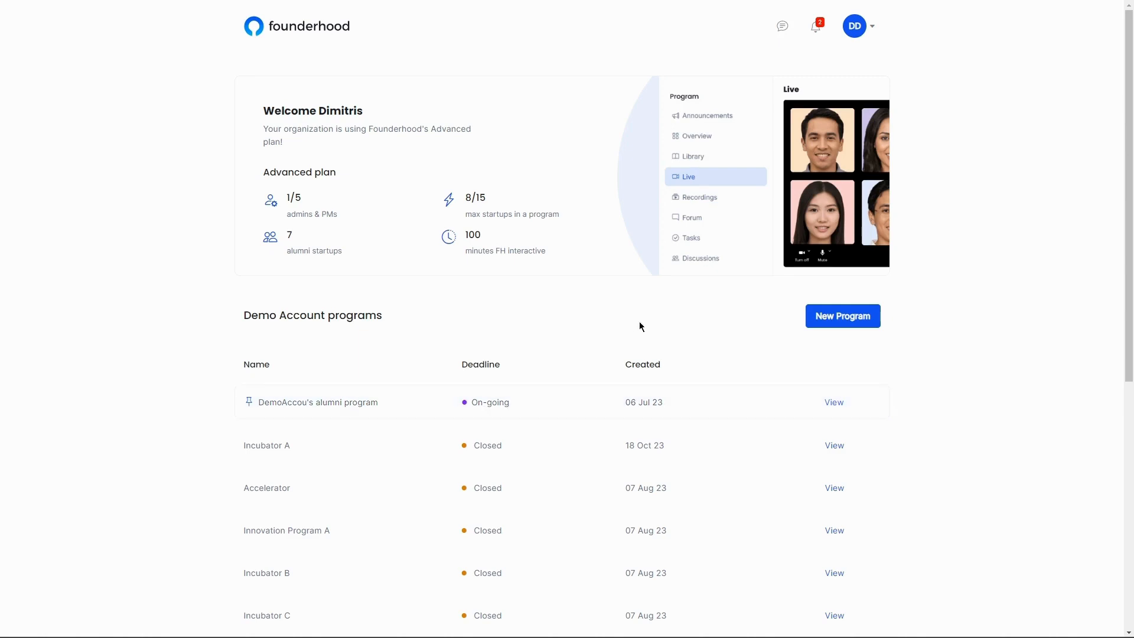
pyautogui.click(873, 26)
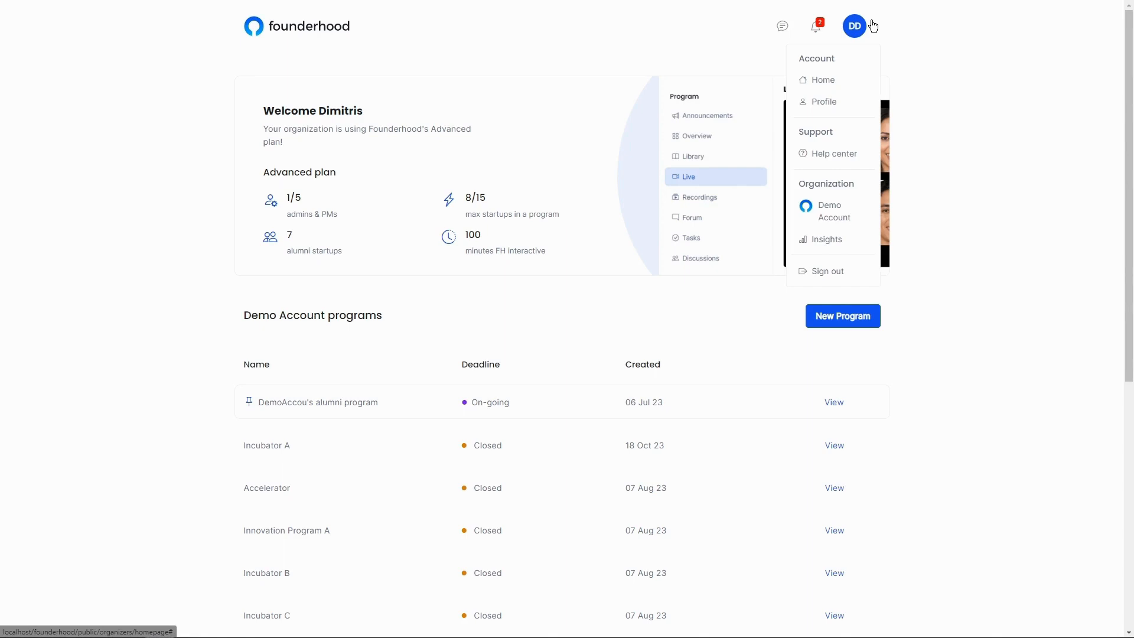
pyautogui.click(836, 218)
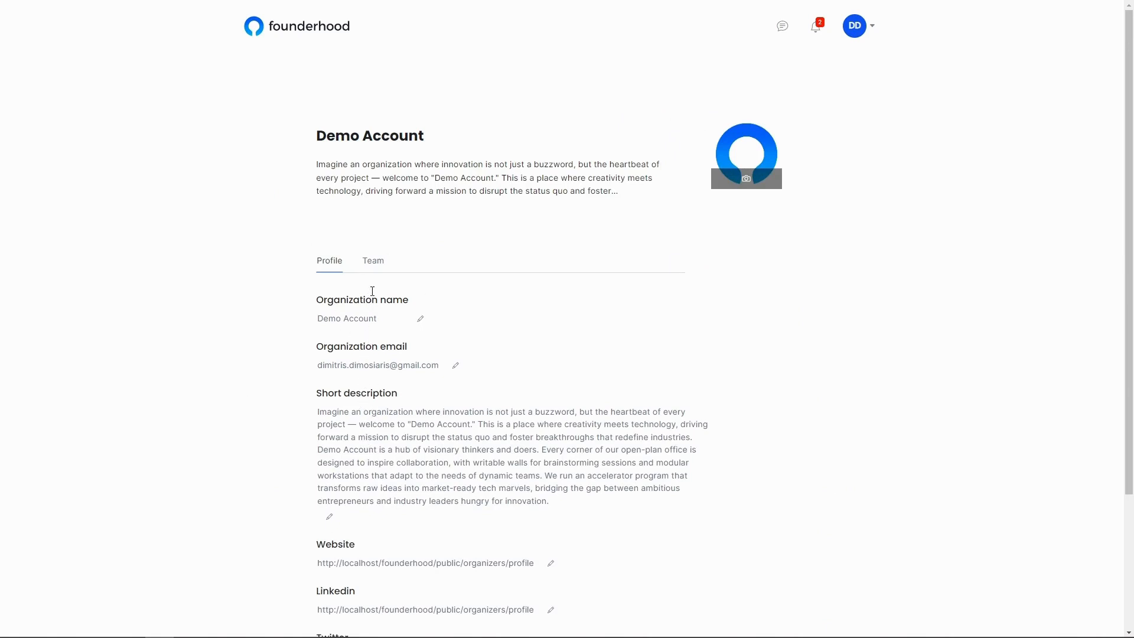
# - Examine the organization's team member invitation form with the Program Manager role selected, without sending an invitation
pyautogui.click(374, 263)
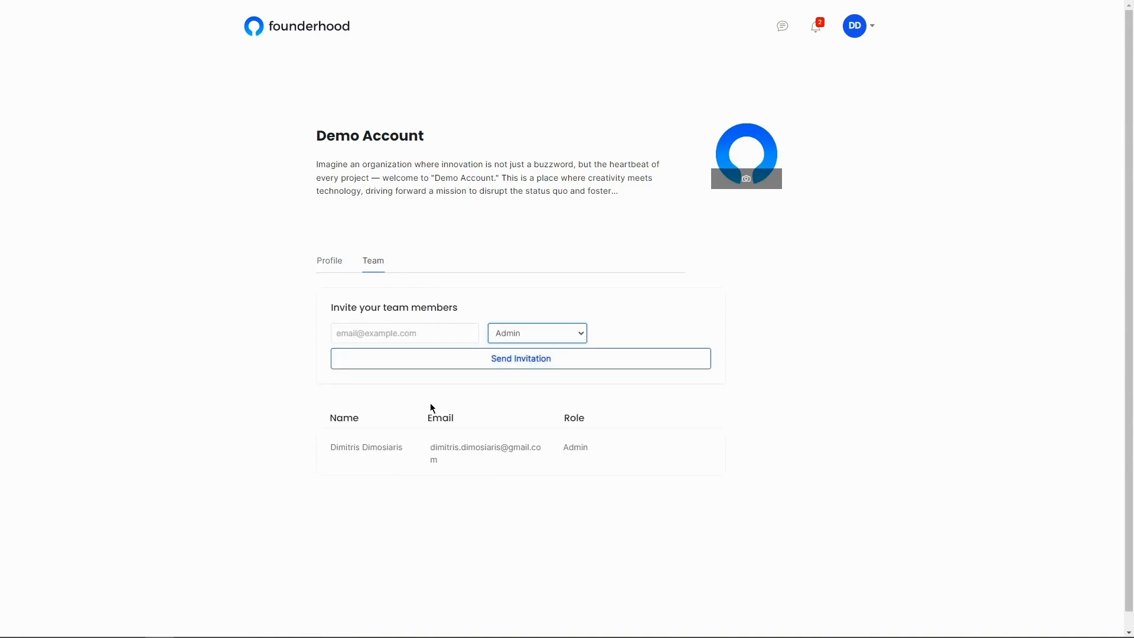
pyautogui.click(519, 335)
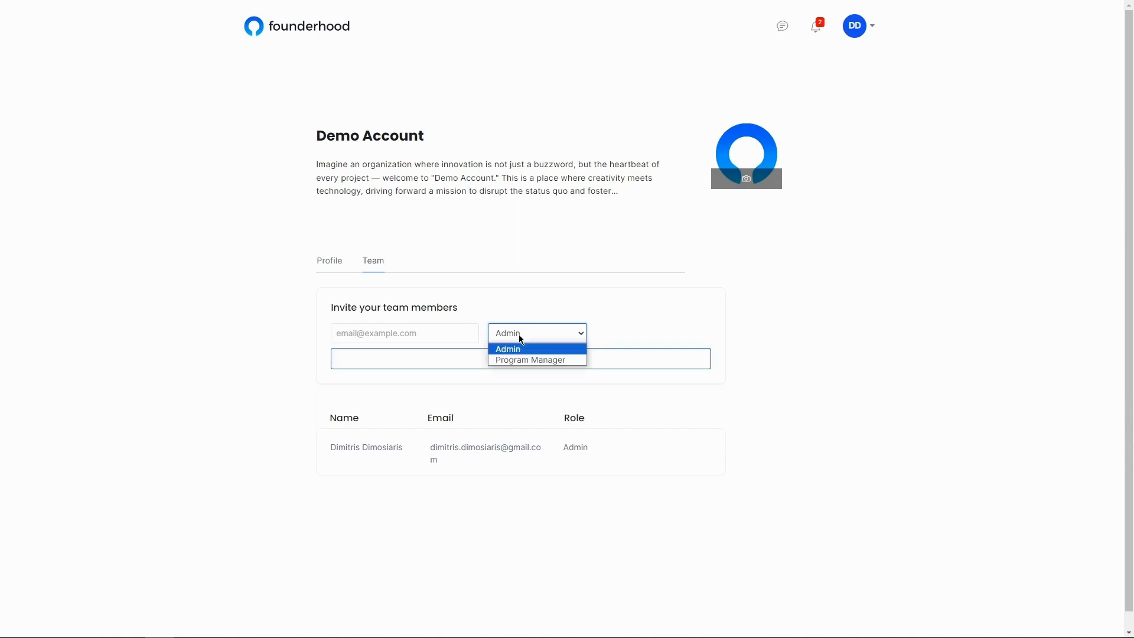
pyautogui.click(517, 360)
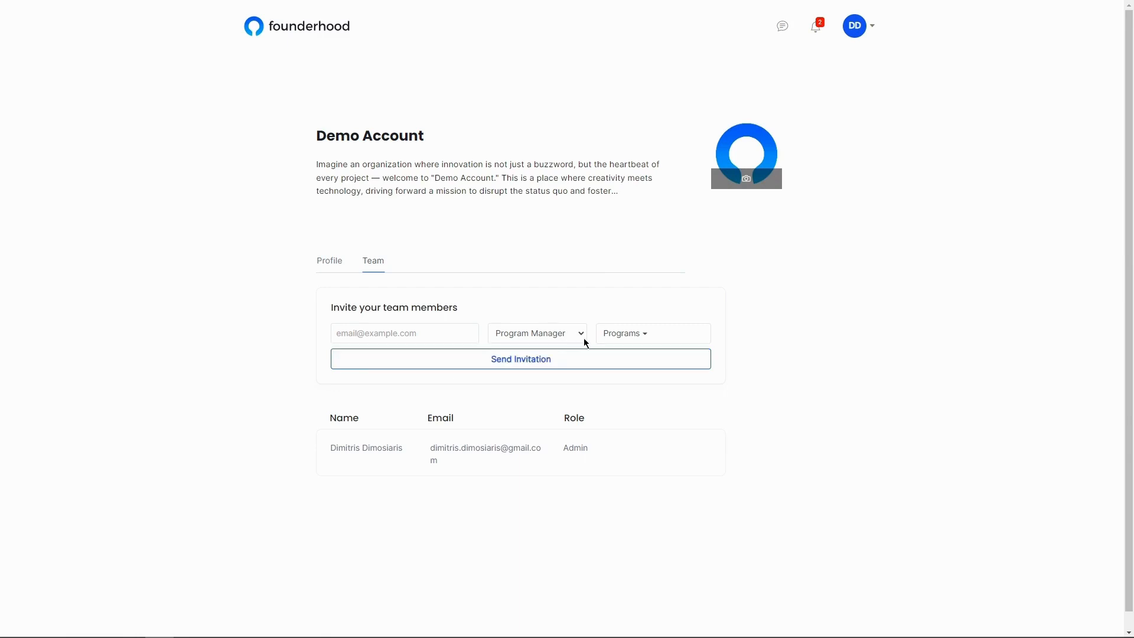
# - Review the organization's insights overview, covering the startup charts, the programs table and the available program filter options
pyautogui.click(860, 33)
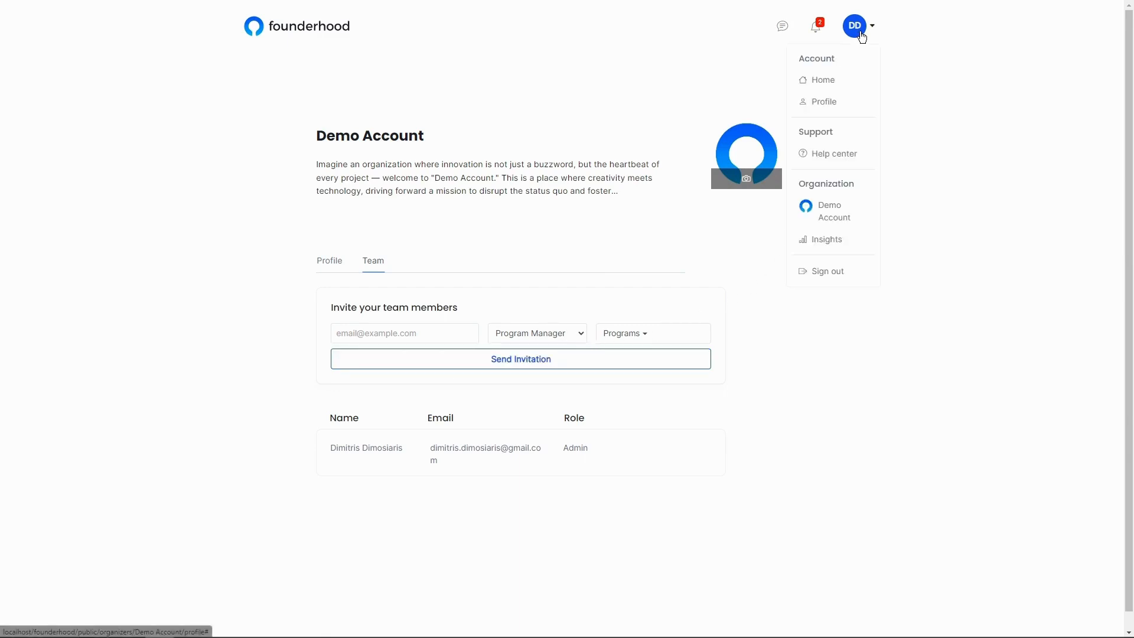
pyautogui.click(836, 246)
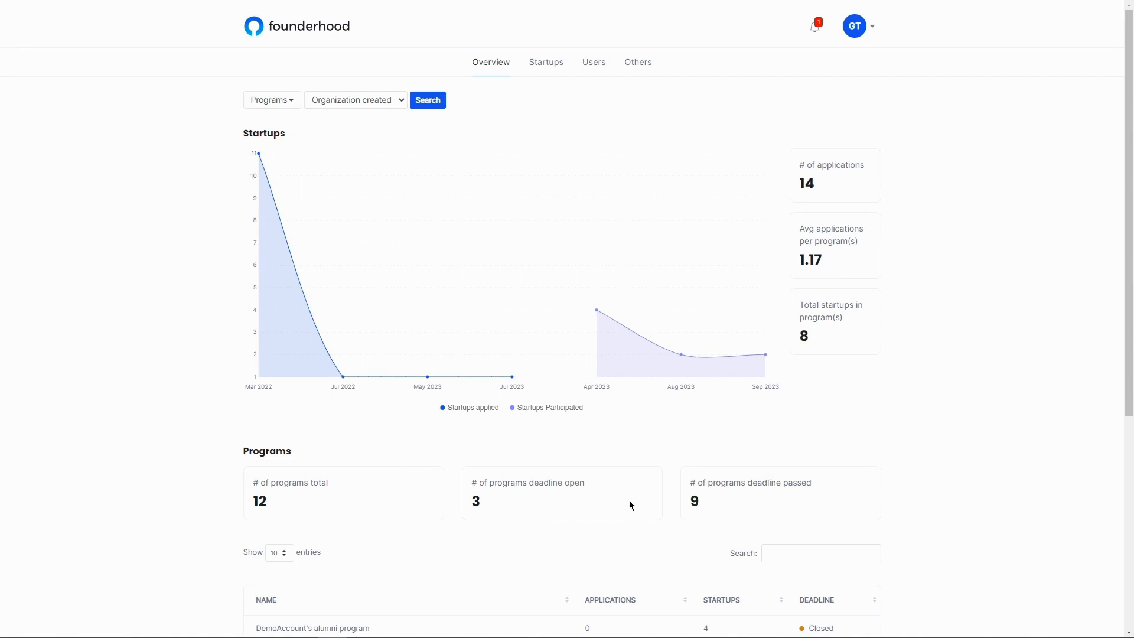
pyautogui.scroll(-4, 482, 337)
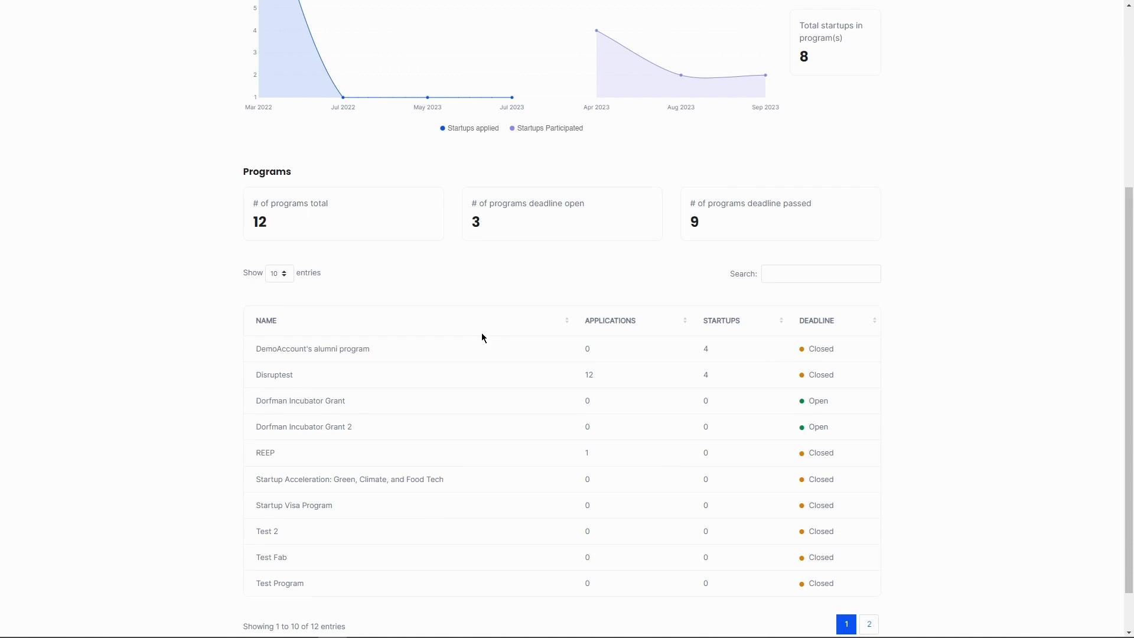
pyautogui.scroll(4, 315, 190)
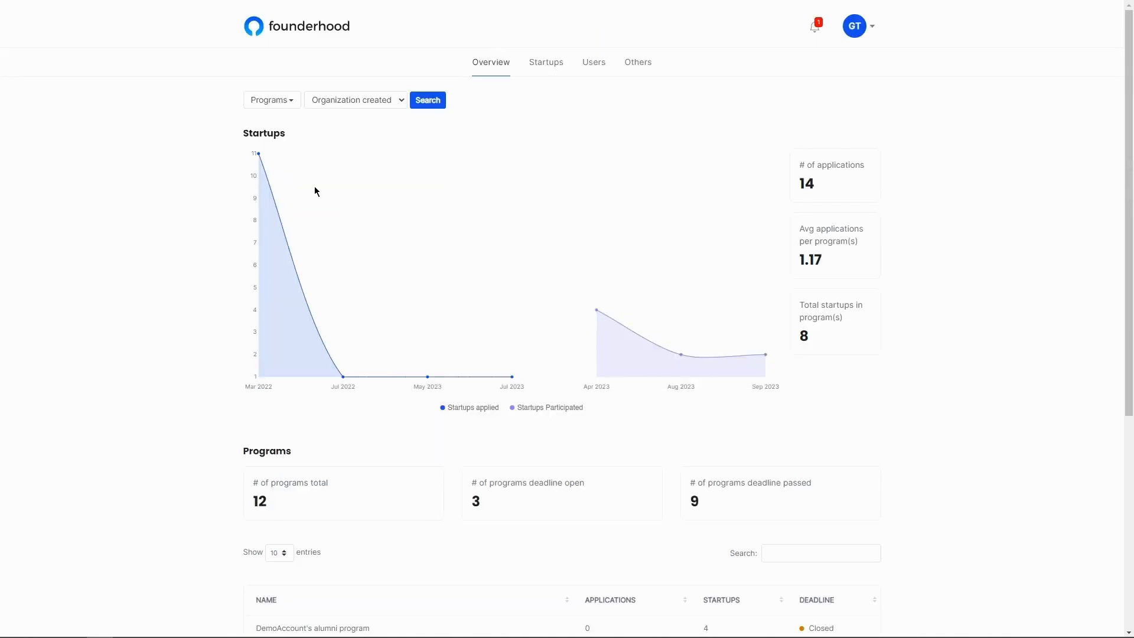
pyautogui.click(288, 104)
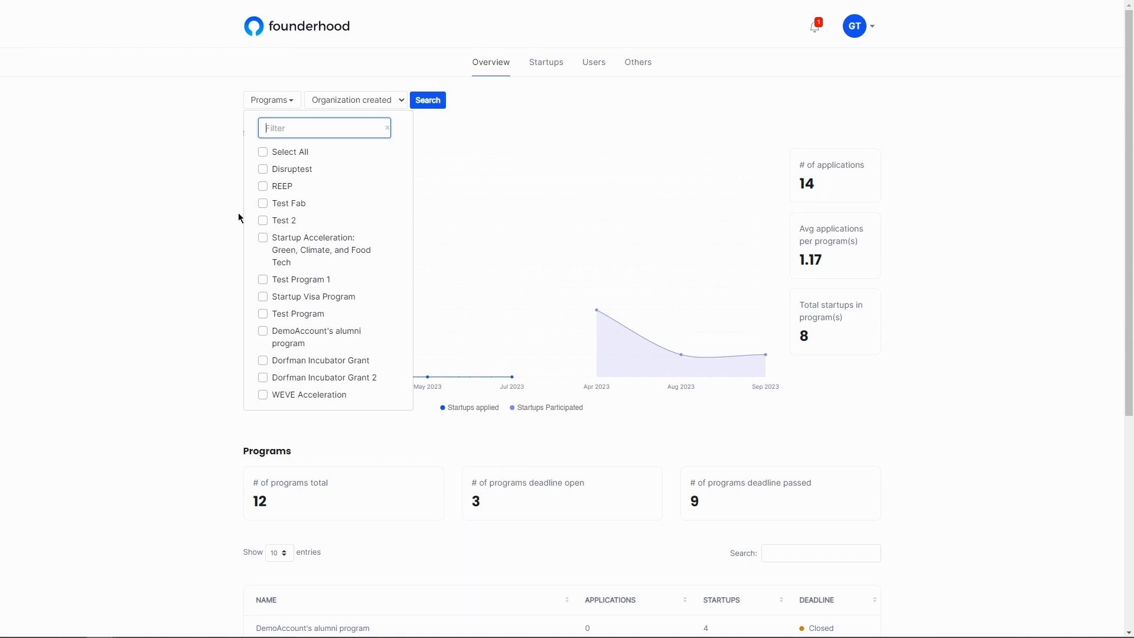
pyautogui.click(504, 322)
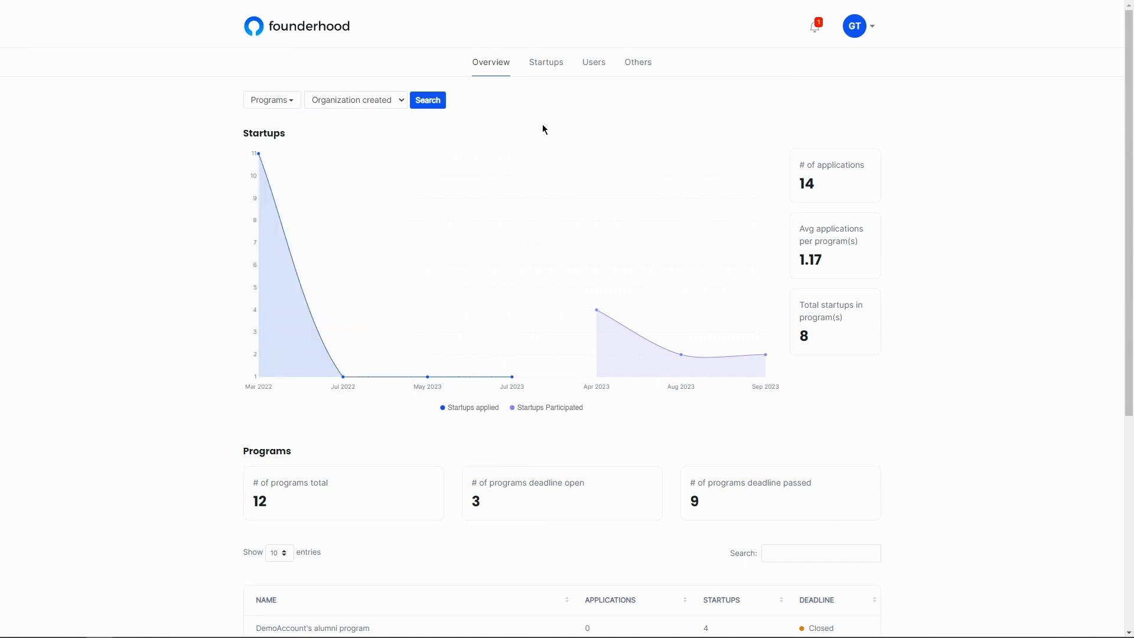
# - Look through the startup insights, from the world map and category breakdowns to the table of individual startups
pyautogui.click(548, 63)
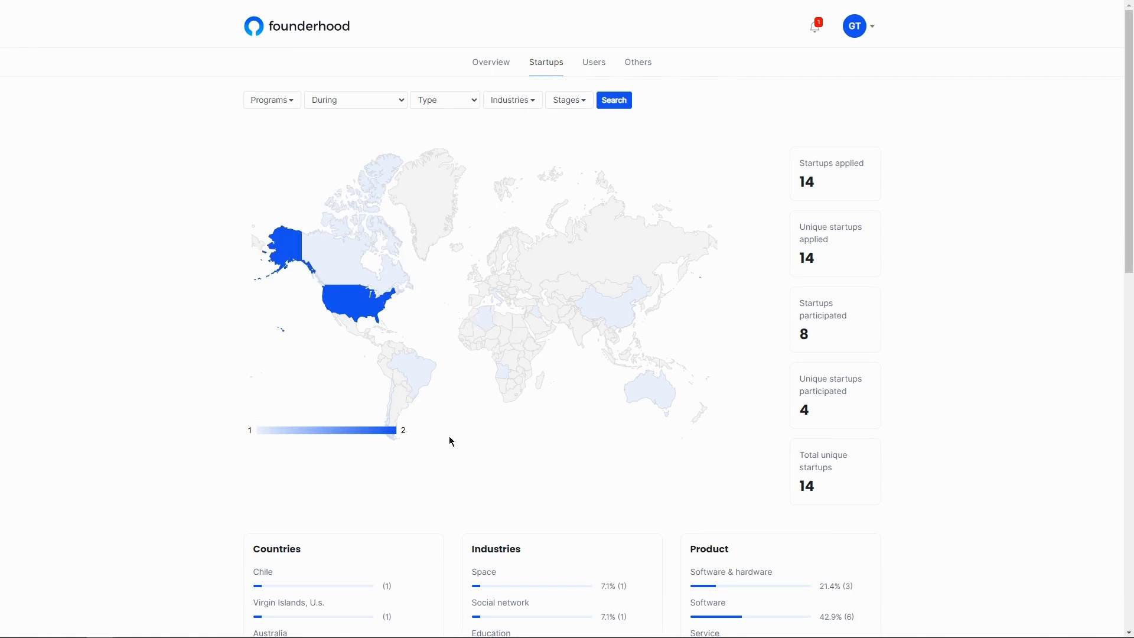
pyautogui.scroll(-1, 451, 441)
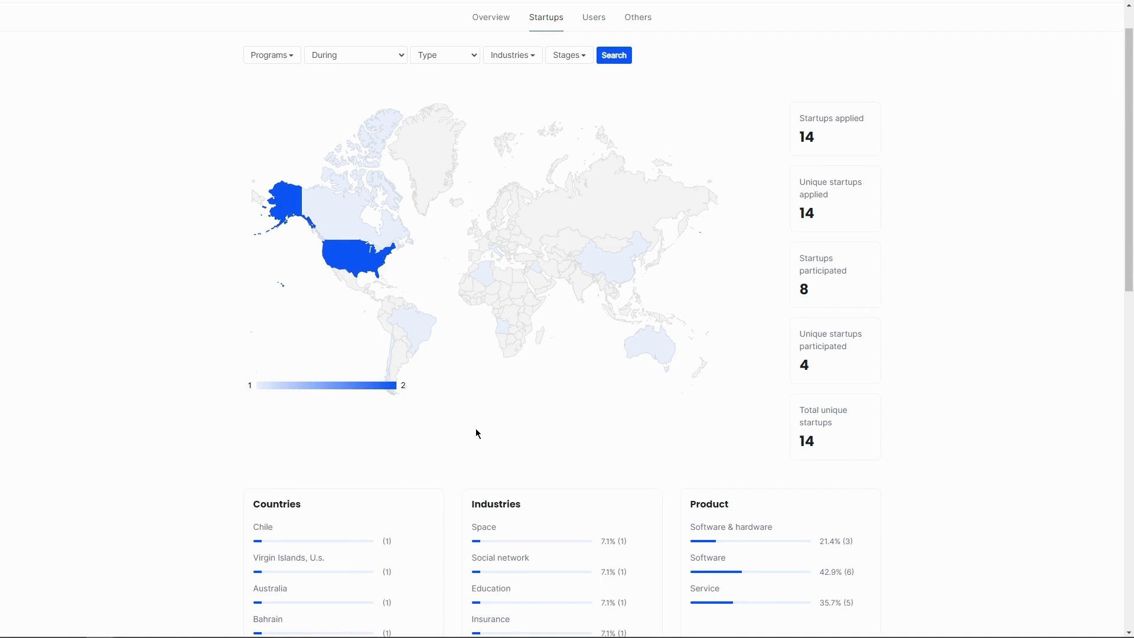
pyautogui.scroll(-3, 479, 434)
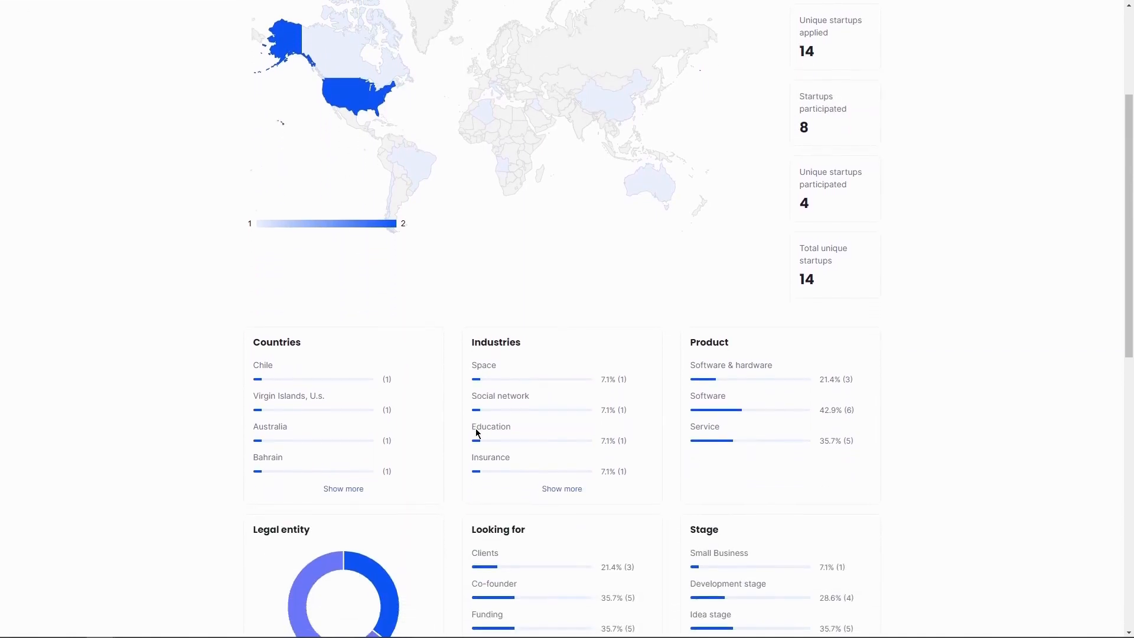
pyautogui.scroll(-4, 478, 434)
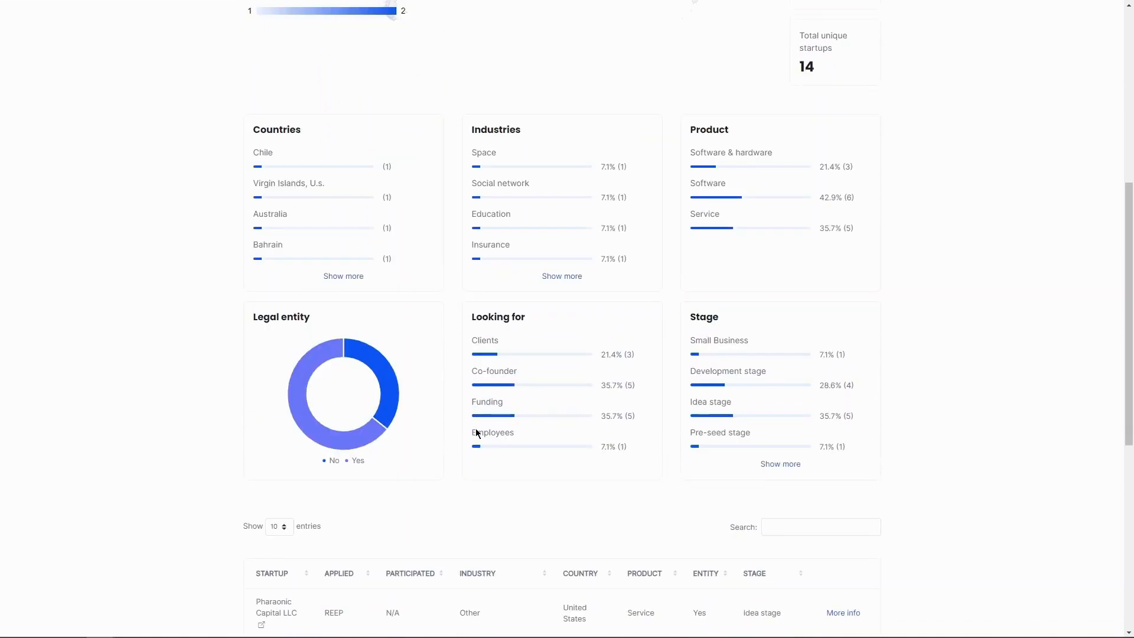
pyautogui.scroll(-4, 479, 435)
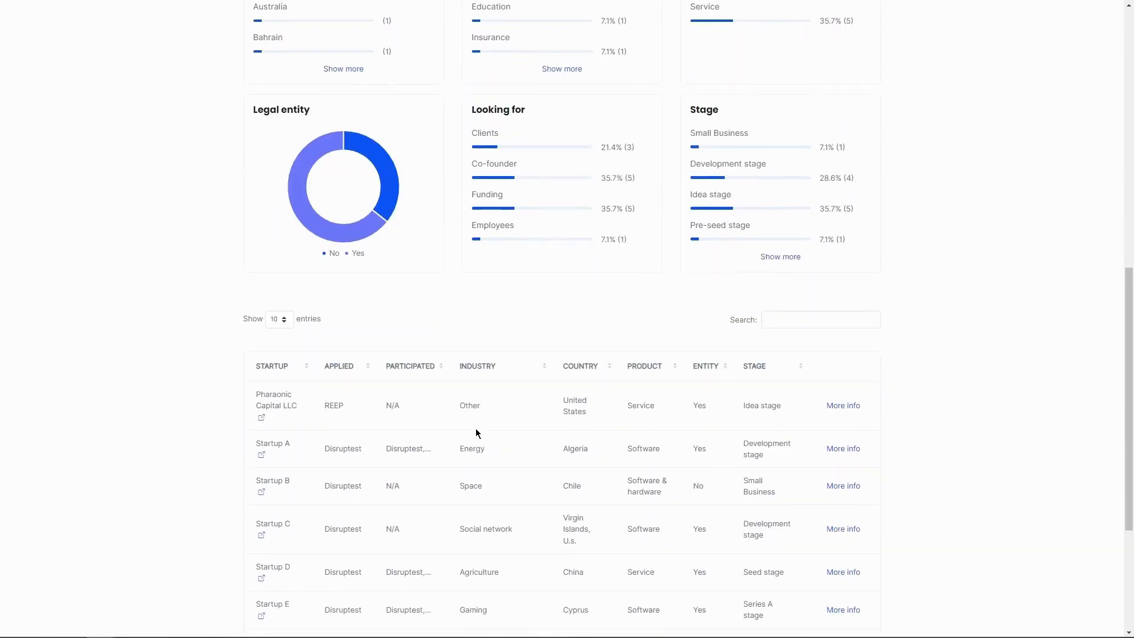
pyautogui.scroll(-4, 476, 433)
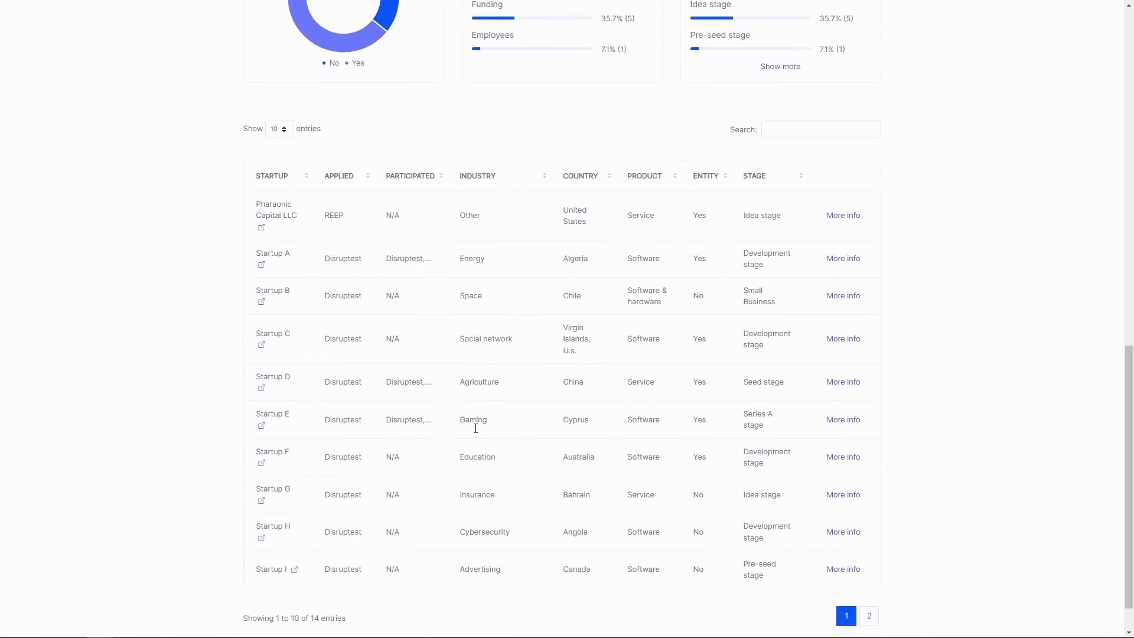
pyautogui.scroll(-1, 476, 428)
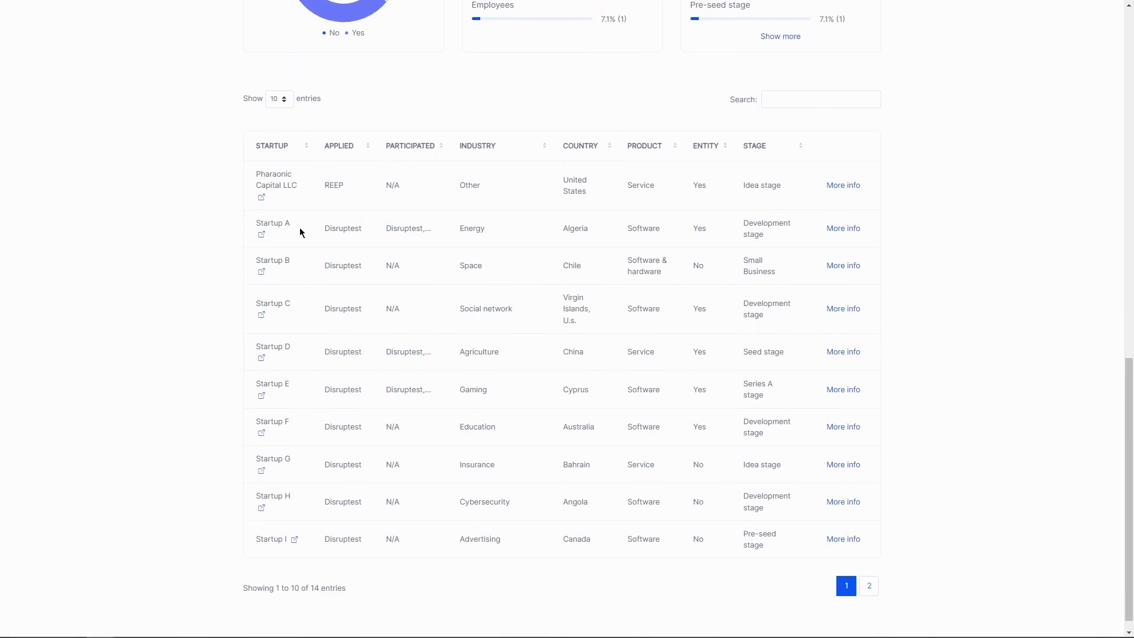
# - Examine Startup A's program participation, company details and team, and open its linked page
pyautogui.click(855, 230)
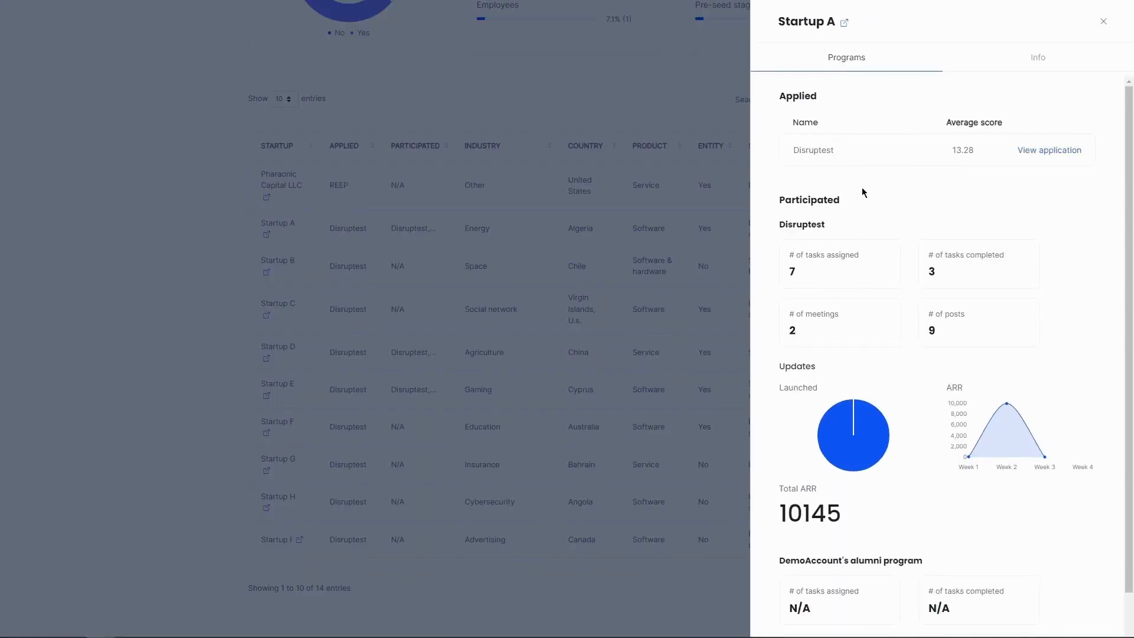
pyautogui.scroll(-1, 871, 309)
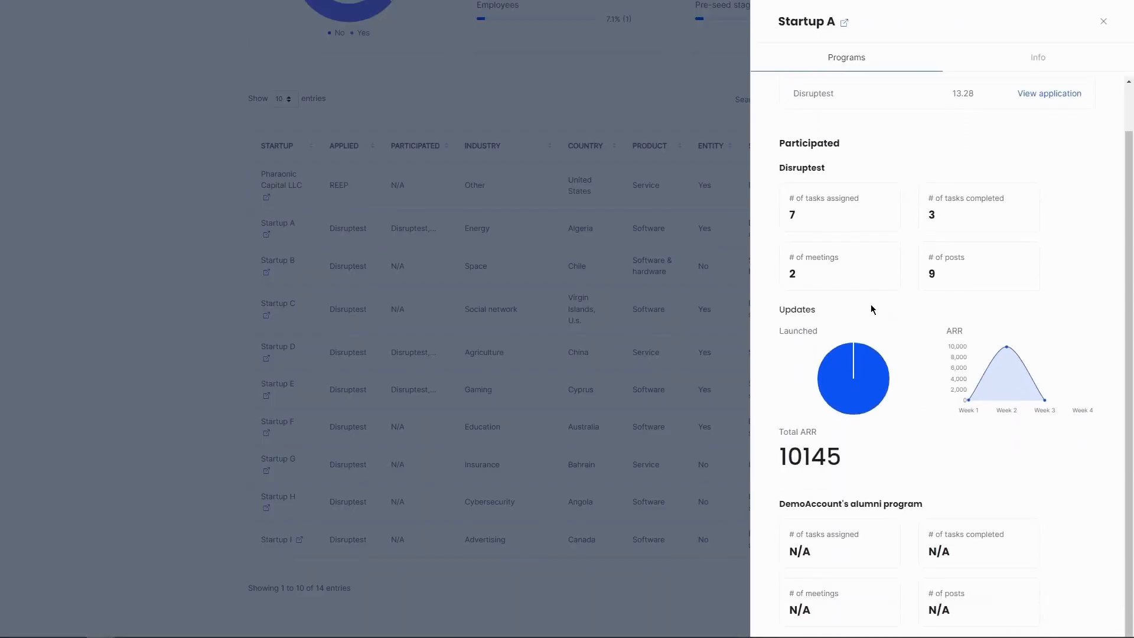
pyautogui.scroll(-1, 872, 309)
pyautogui.scroll(2, 872, 311)
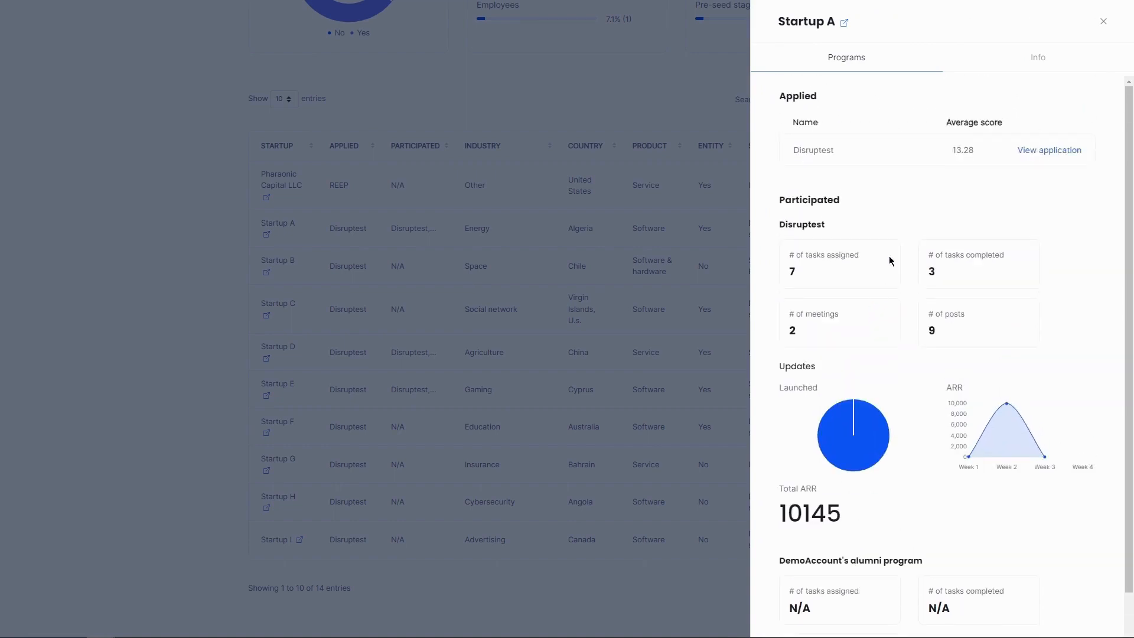
pyautogui.click(1034, 57)
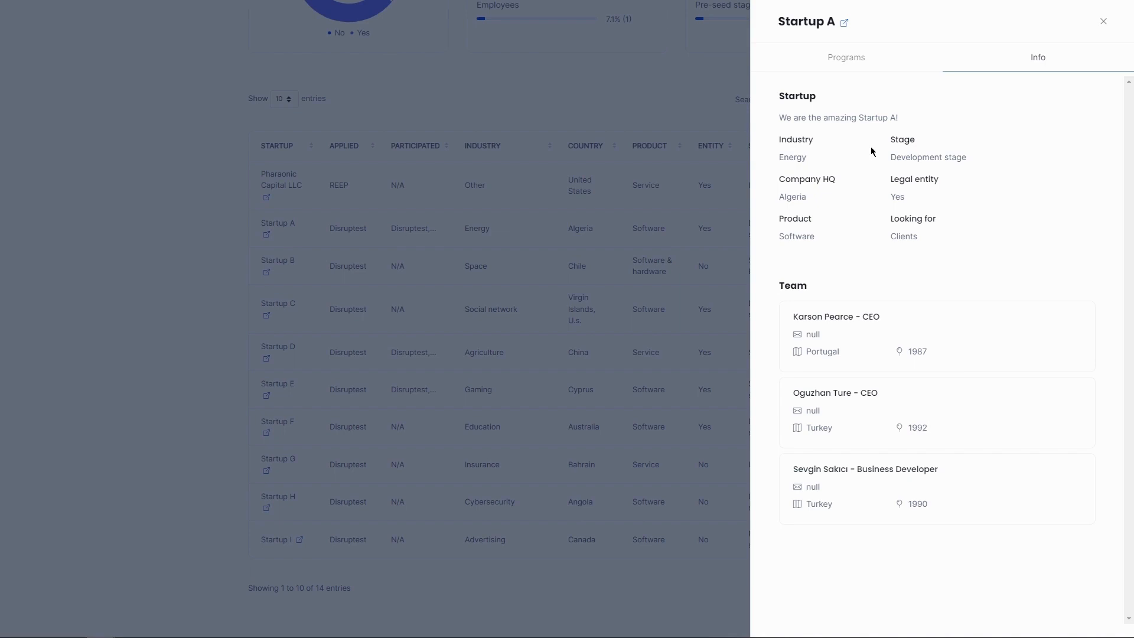
pyautogui.click(846, 24)
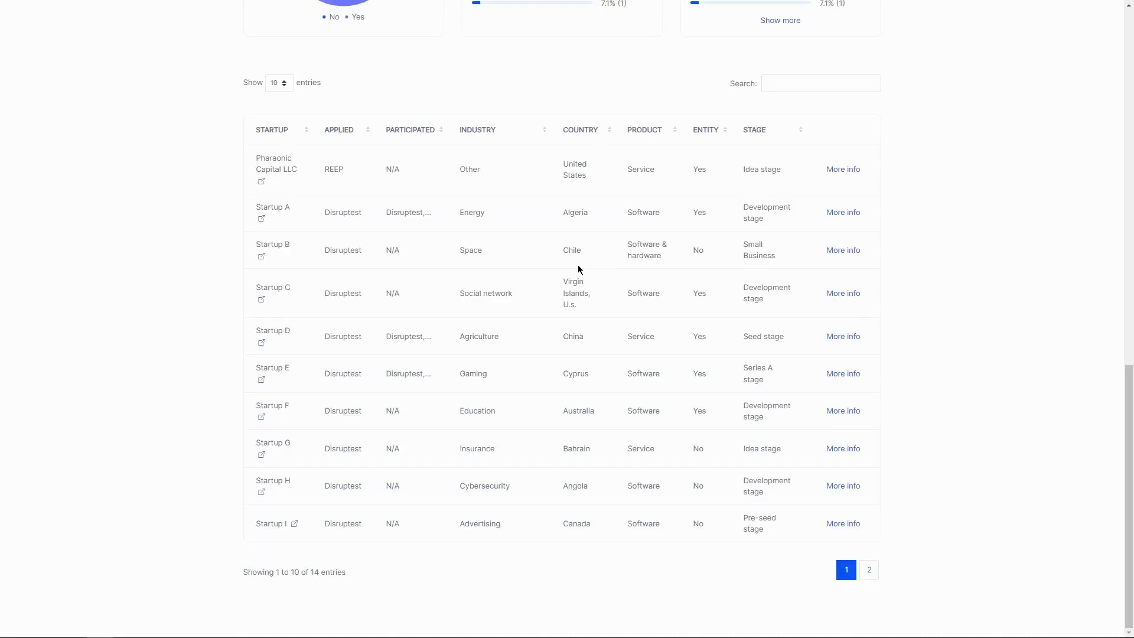
# - Review the user insights with their map, demographic breakdowns and user table, and view the mentor and expert insights
pyautogui.scroll(15, 578, 265)
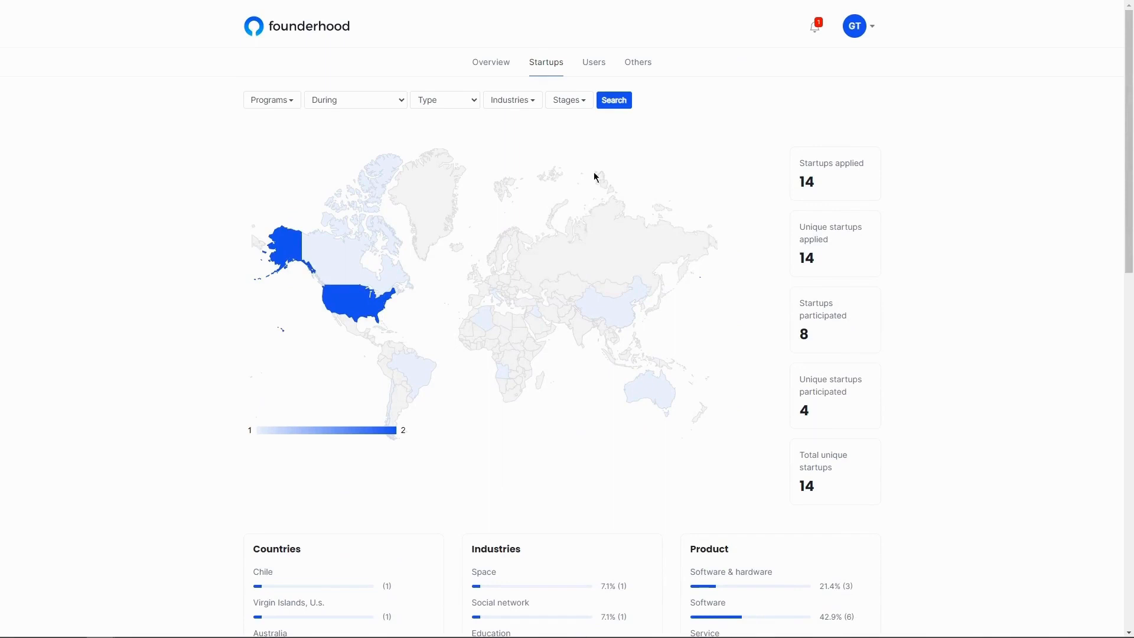
pyautogui.click(592, 65)
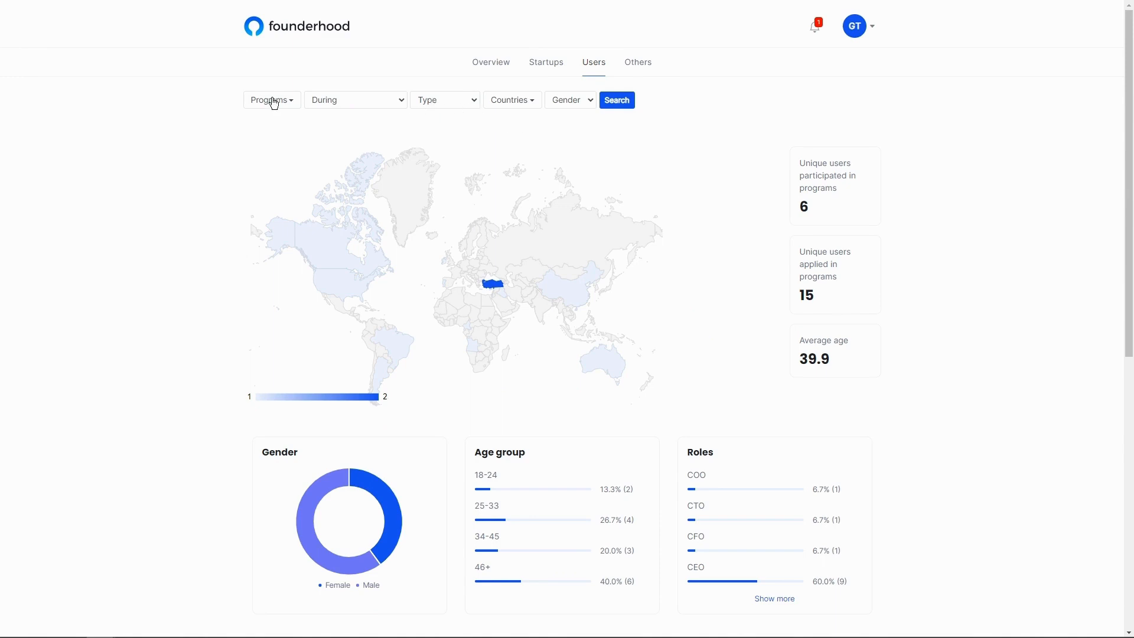
pyautogui.scroll(-6, 435, 350)
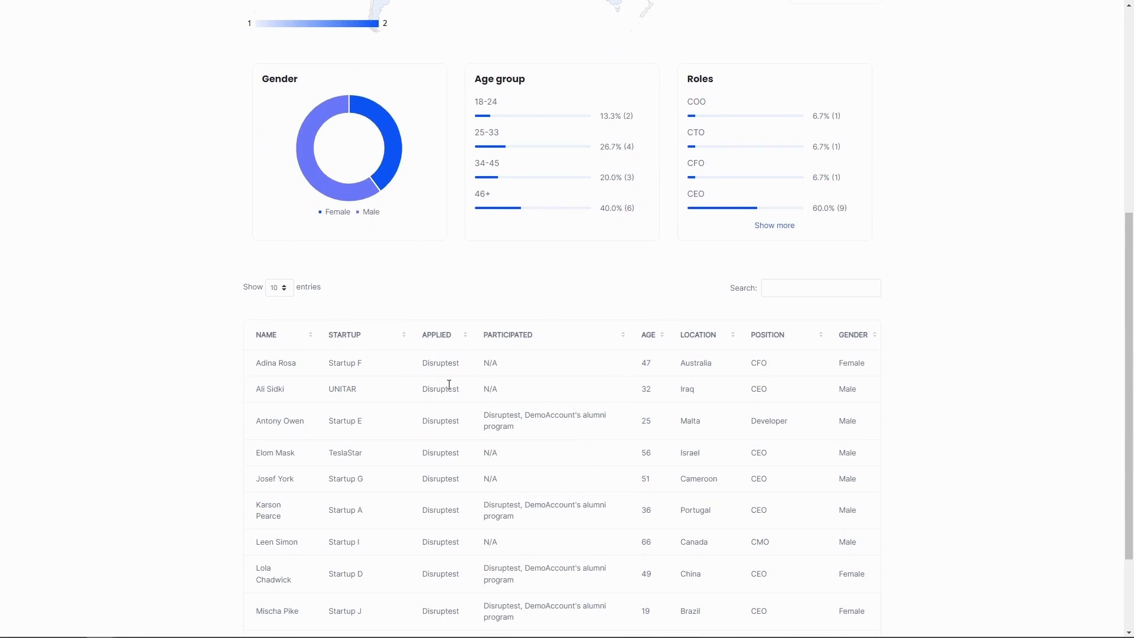
pyautogui.scroll(6, 480, 369)
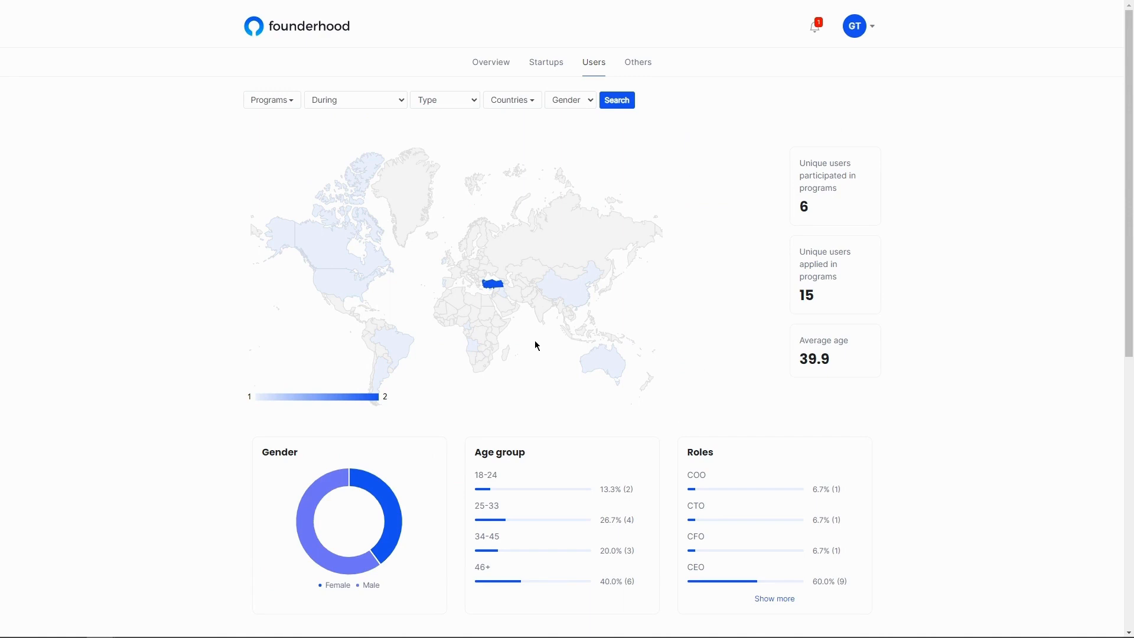
pyautogui.moveTo(567, 289)
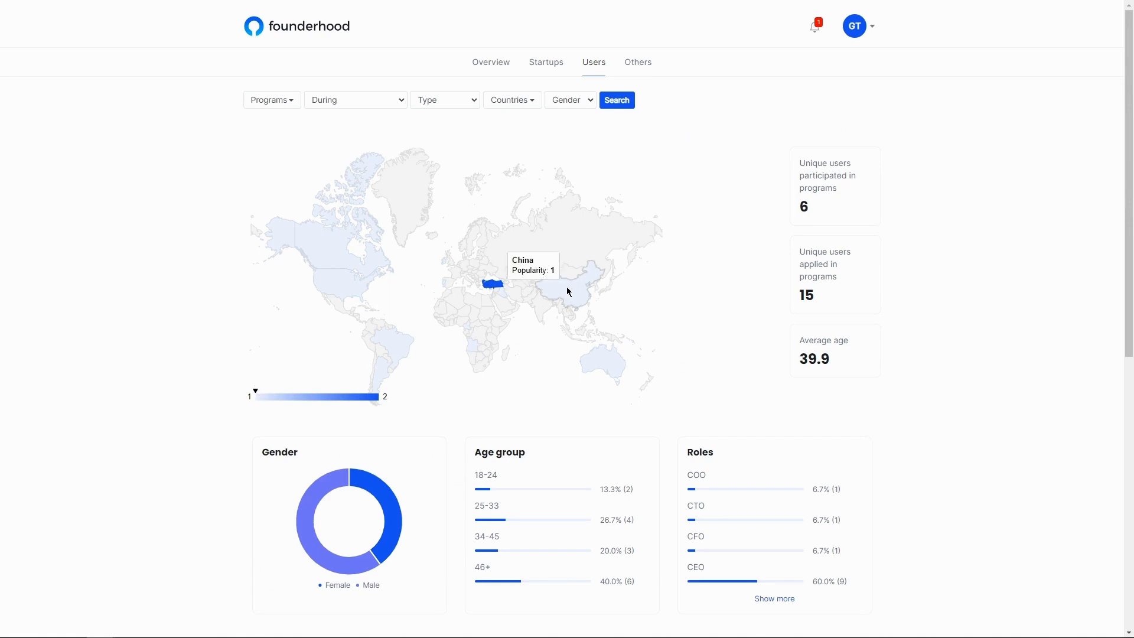
pyautogui.click(639, 65)
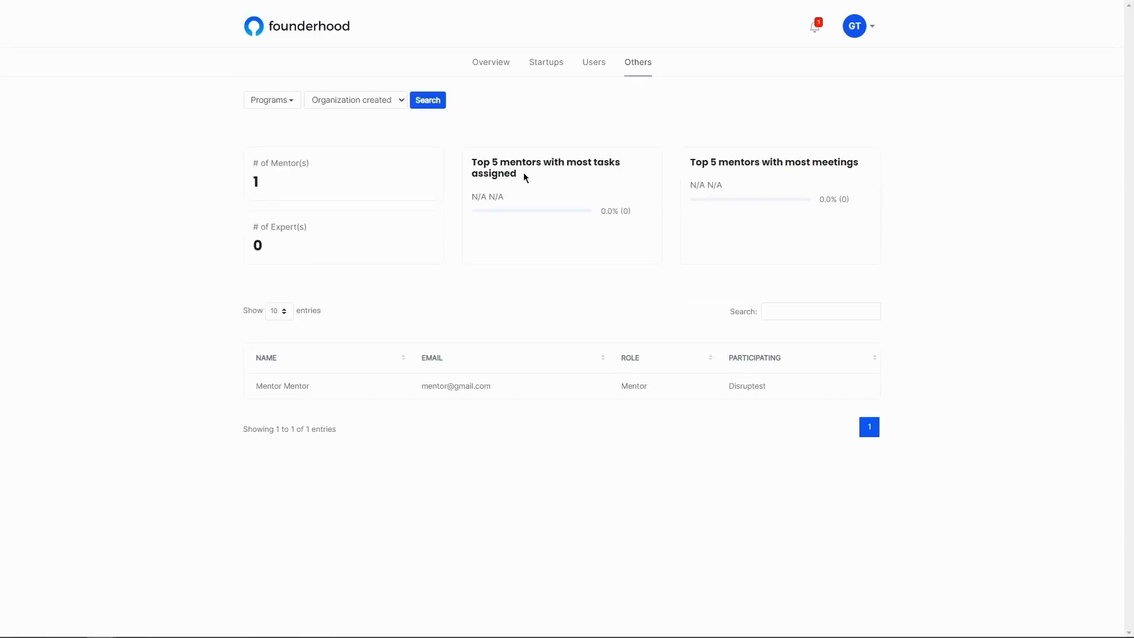